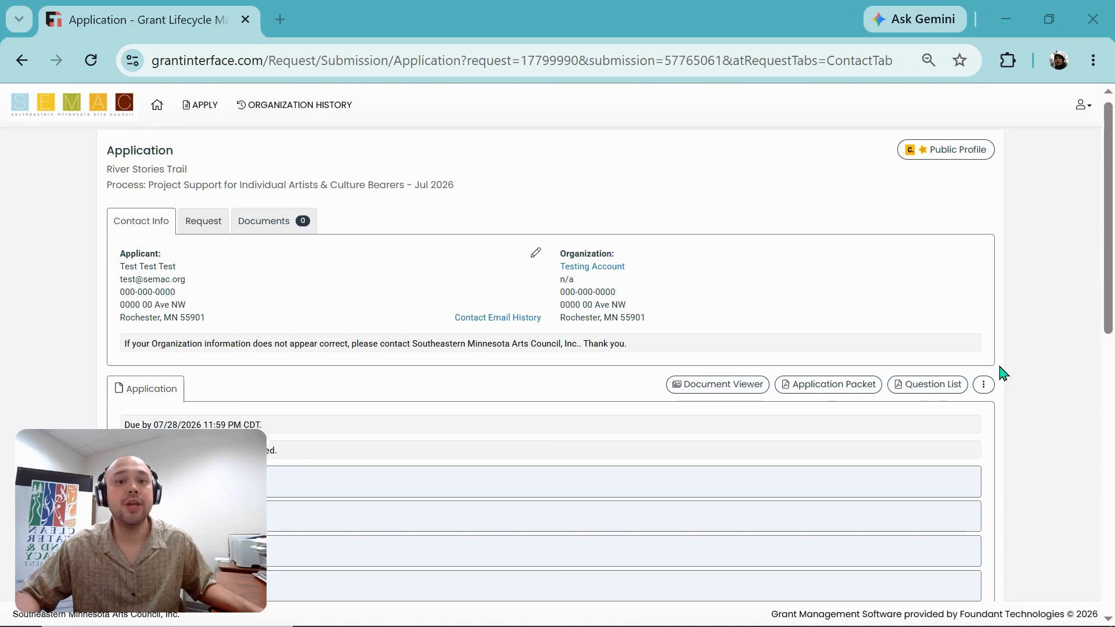
Expand the Spending Plan section of the grant application and view its budget category checklist.
scroll(1003, 374, "down", 6)
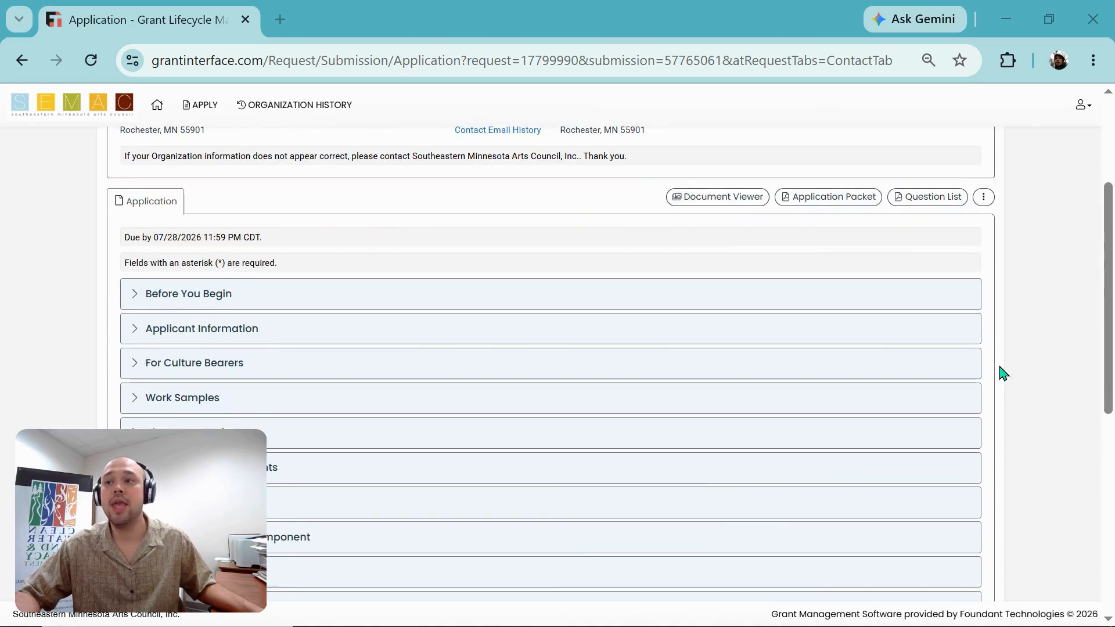
scroll(1003, 373, "down", 5)
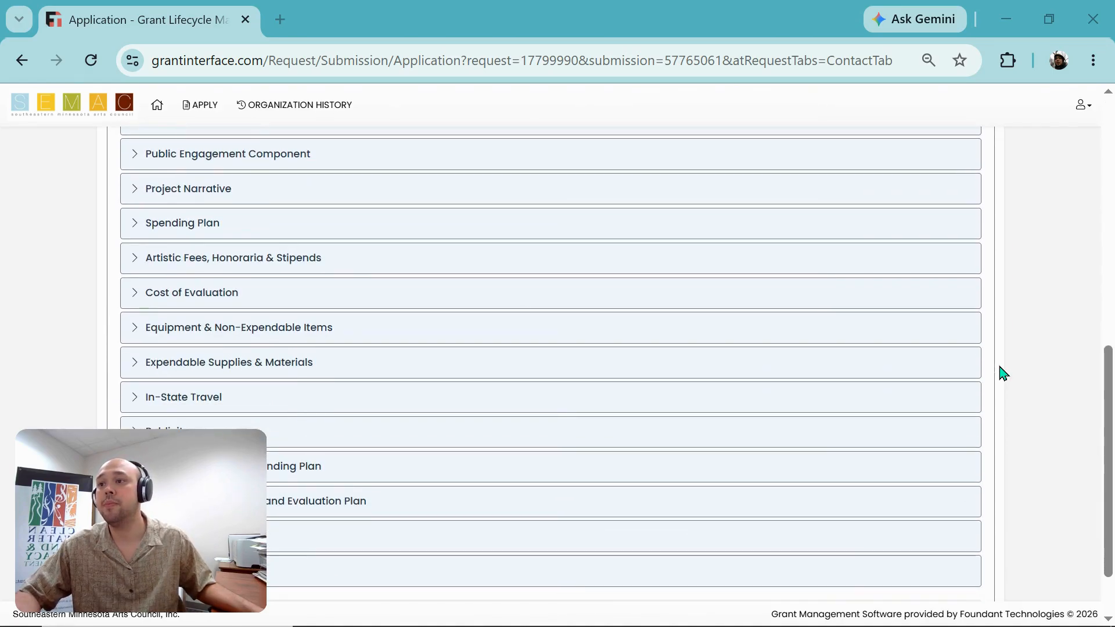
scroll(1004, 374, "up", 2)
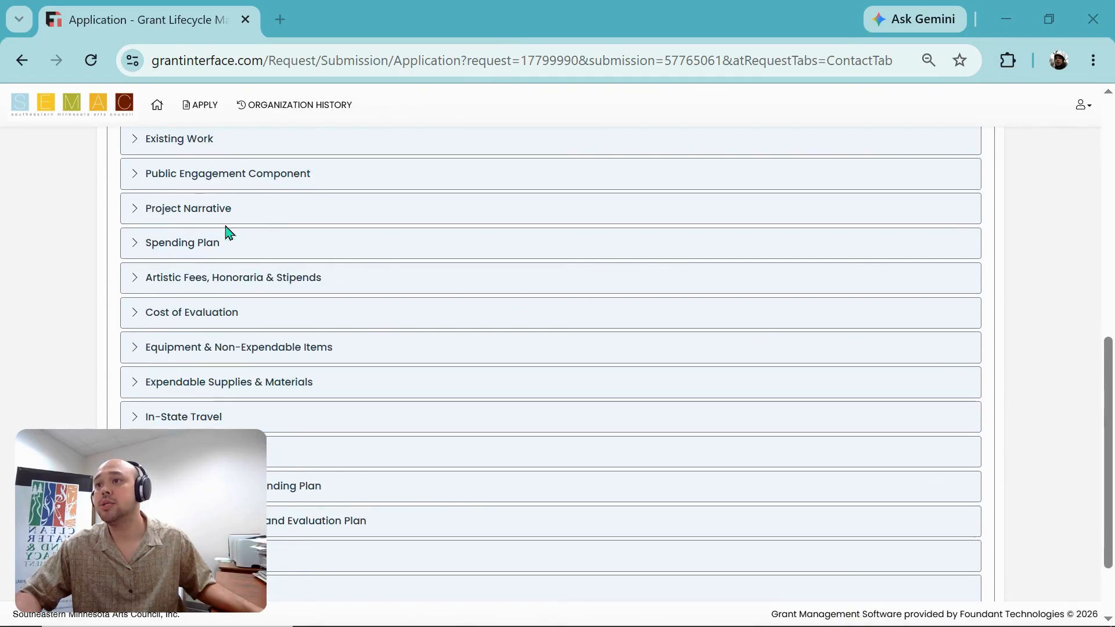
left_click(229, 246)
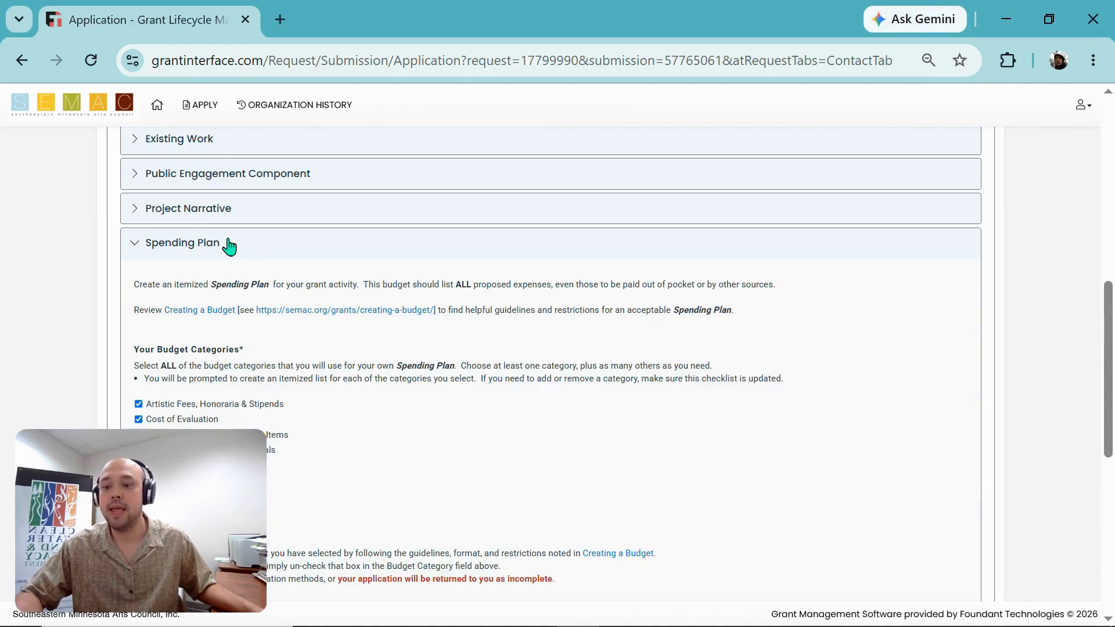
scroll(244, 302, "down", 3)
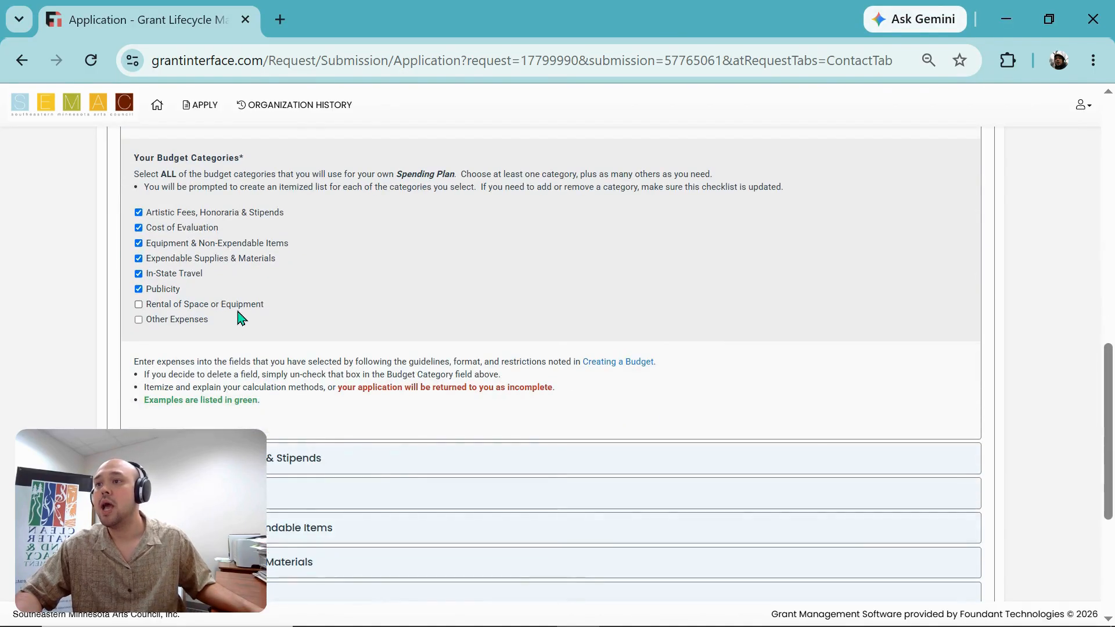
scroll(238, 313, "down", 1)
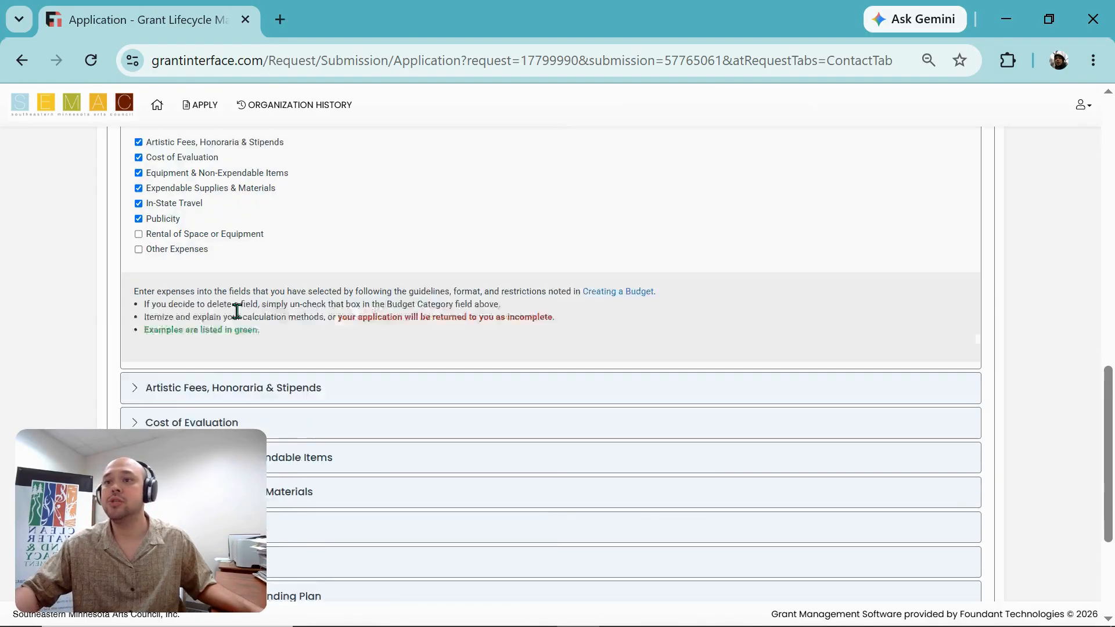
Examine the selected budget categories and compare them with the expense sections listed below the Spending Plan.
scroll(244, 309, "up", 3)
scroll(273, 281, "up", 1)
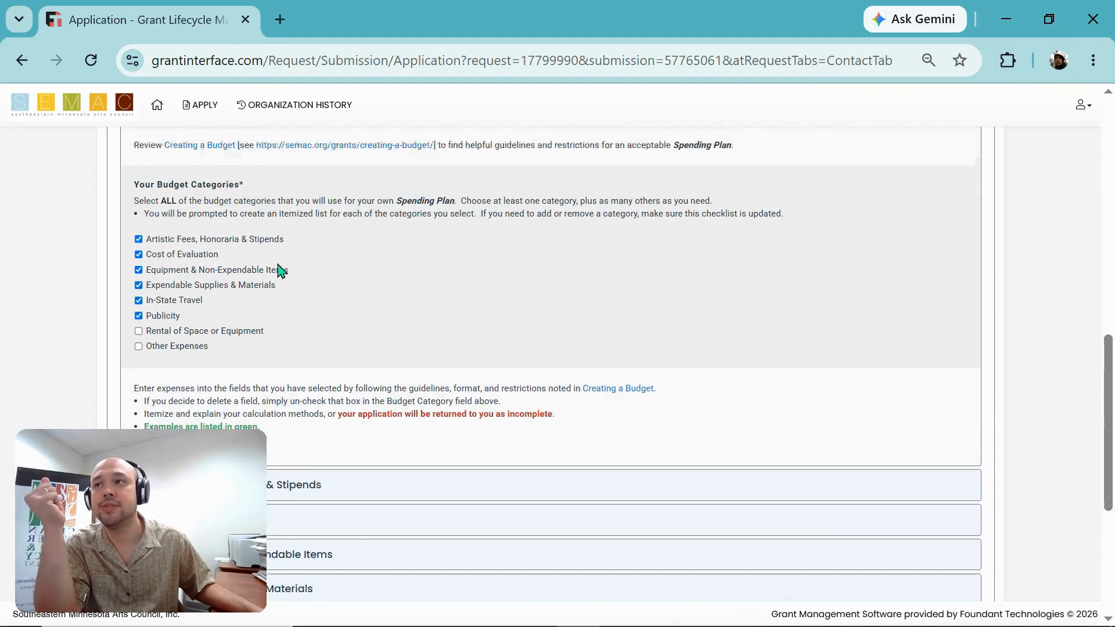
scroll(279, 270, "up", 1)
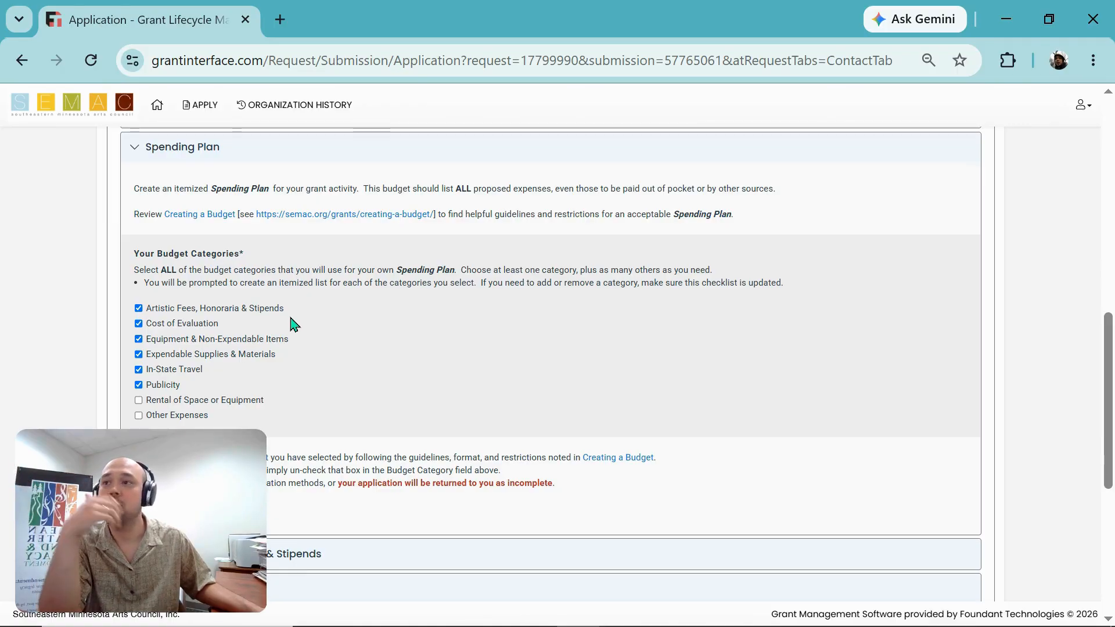
scroll(290, 323, "down", 2)
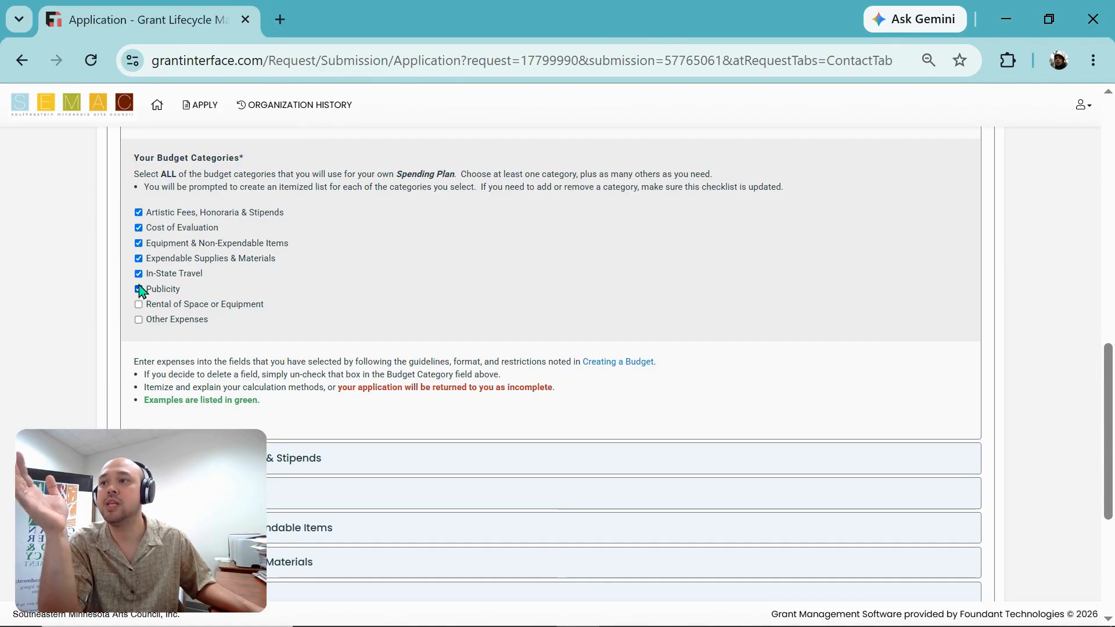
scroll(273, 347, "down", 3)
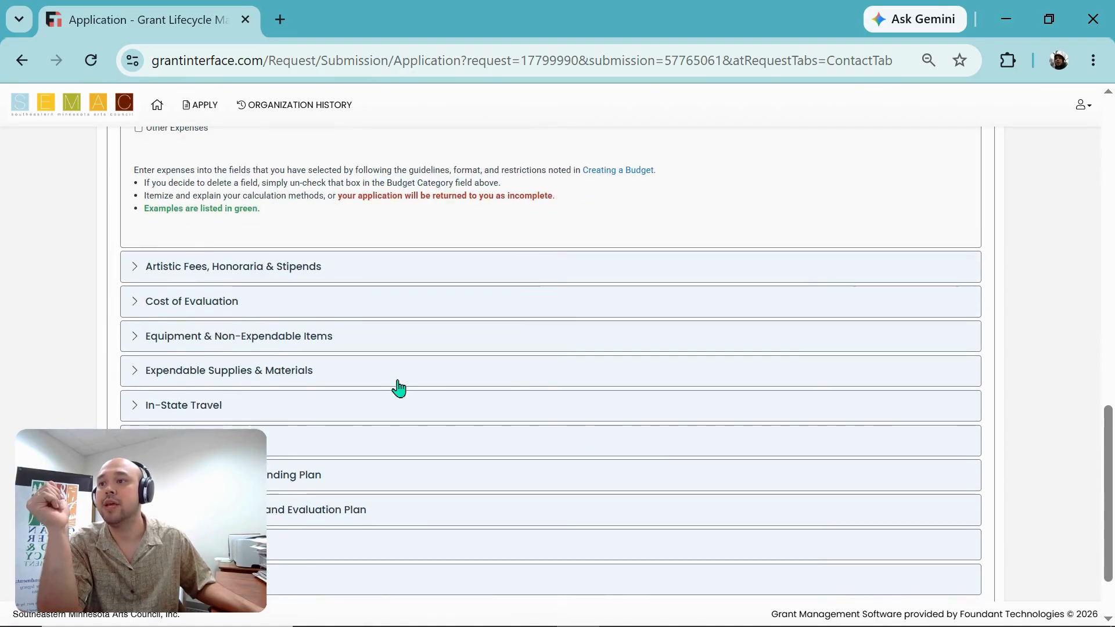
scroll(272, 314, "up", 3)
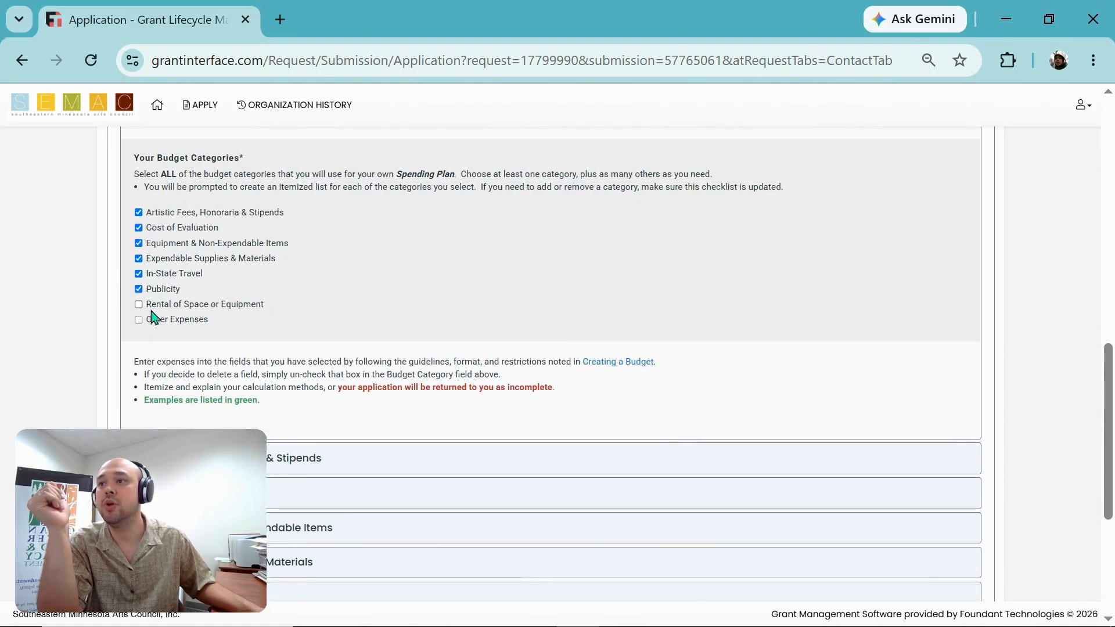
scroll(175, 337, "down", 2)
scroll(201, 371, "down", 1)
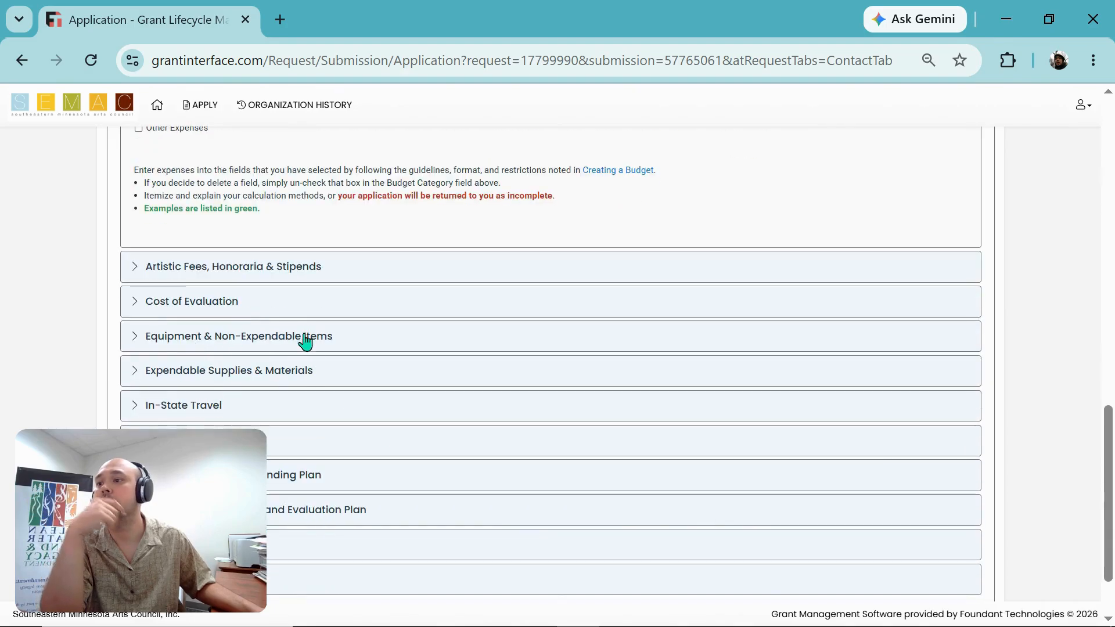
scroll(325, 395, "down", 3)
scroll(331, 395, "up", 5)
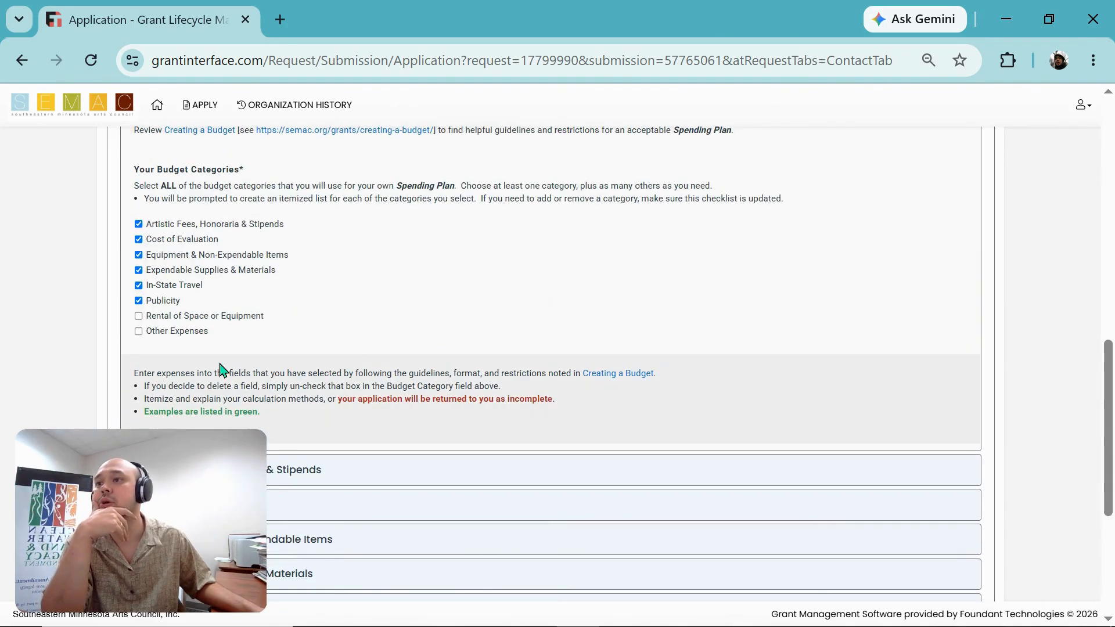
Uncheck the In-State Travel budget category and check it again.
scroll(221, 325, "down", 2)
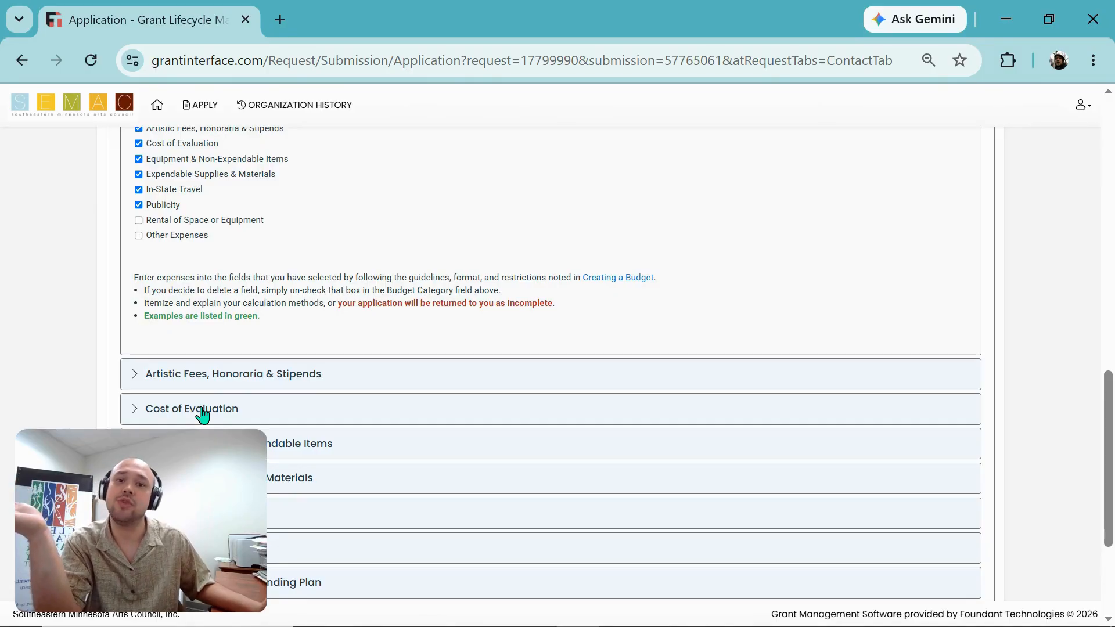
left_click(139, 190)
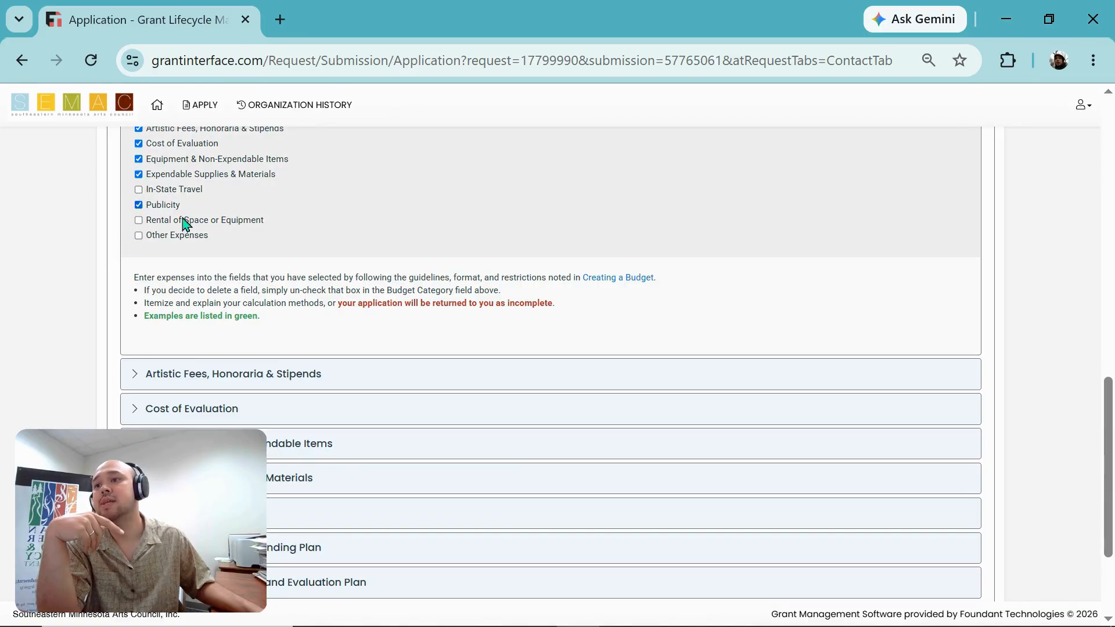
left_click(139, 190)
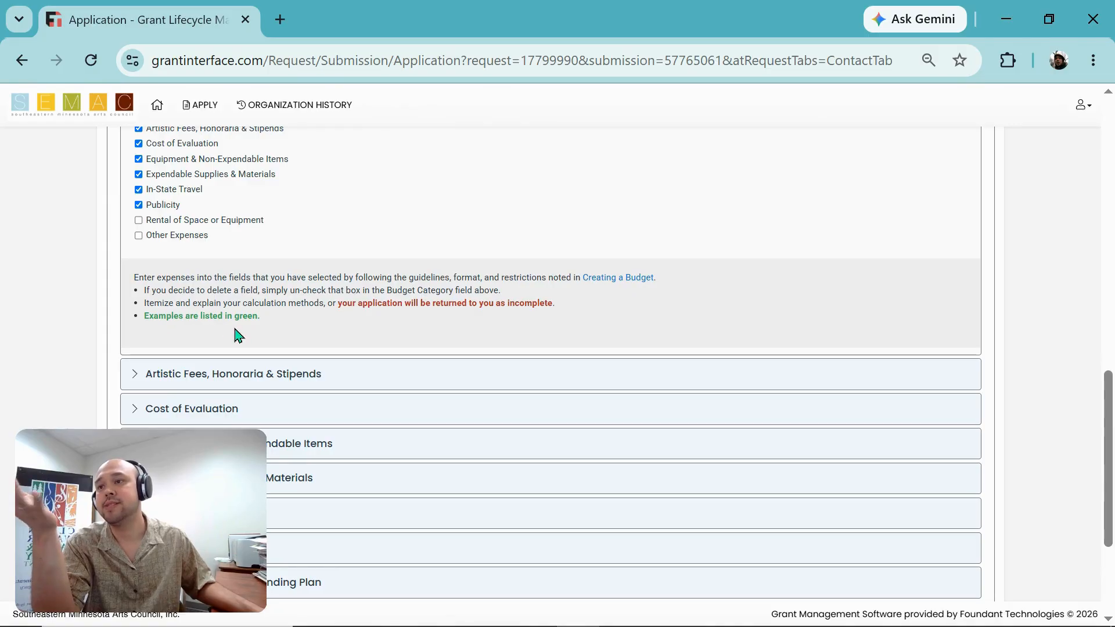
Expand Artistic Fees, Honoraria & Stipends and compare its itemized payments and subtotal with the PDF budget worksheet.
left_click(197, 374)
scroll(360, 390, "down", 2)
scroll(364, 390, "down", 1)
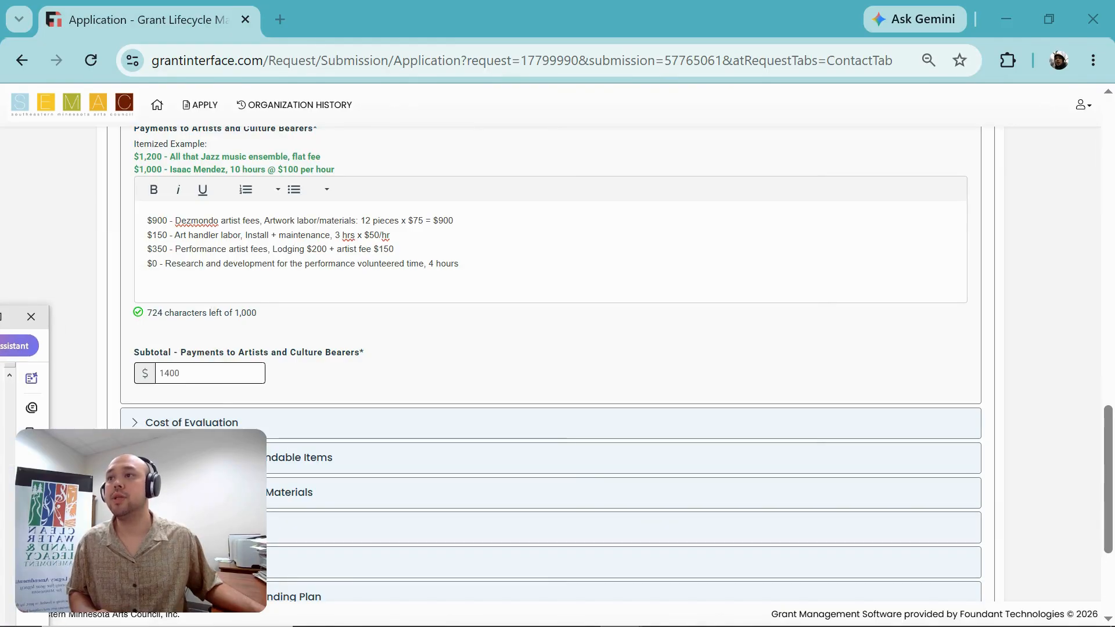
left_click_drag(0, 325, 641, 297)
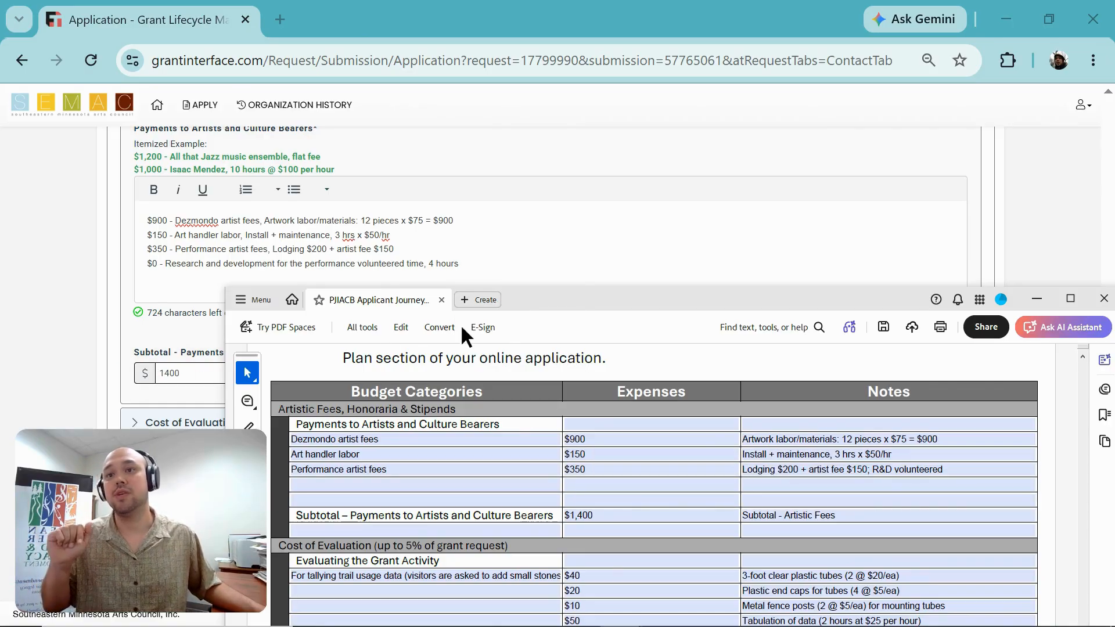
left_click_drag(553, 298, 0, 201)
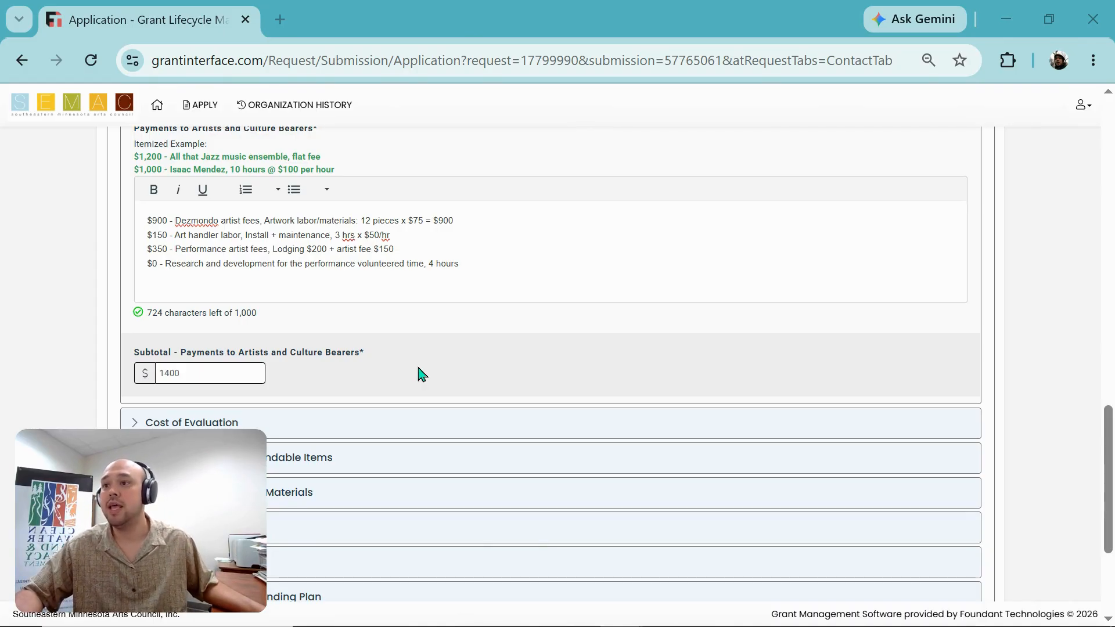
Expand Cost of Evaluation and itemize $40 plastic tubes, $20 end caps, $10 metal fence posts and $50 data tabulation under Evaluating the Grant Activity.
left_click(376, 428)
scroll(403, 392, "down", 3)
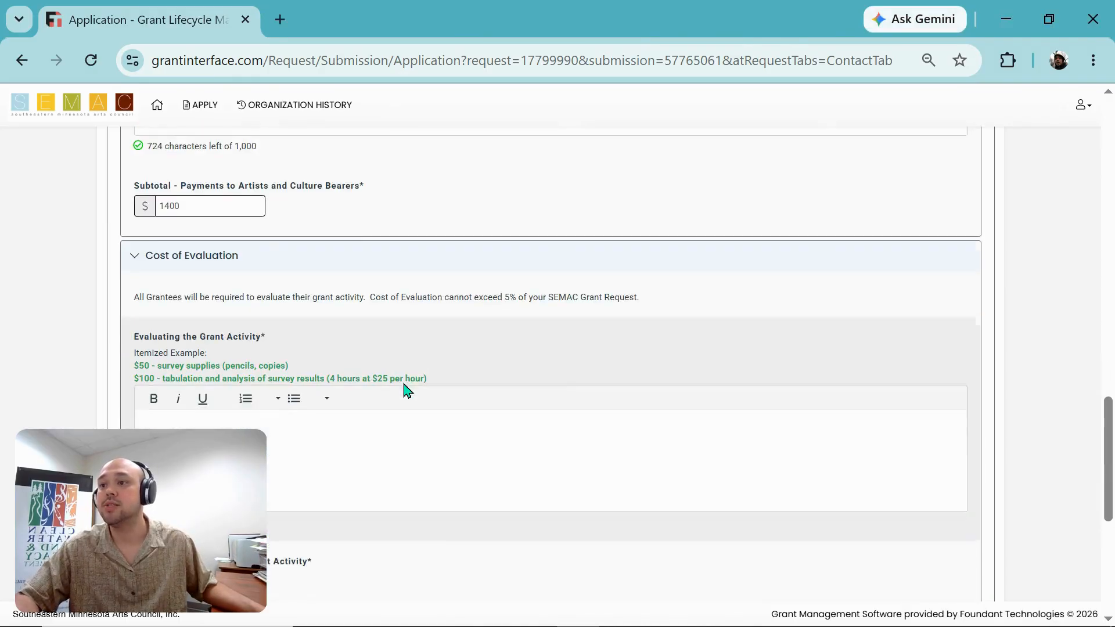
scroll(404, 386, "down", 2)
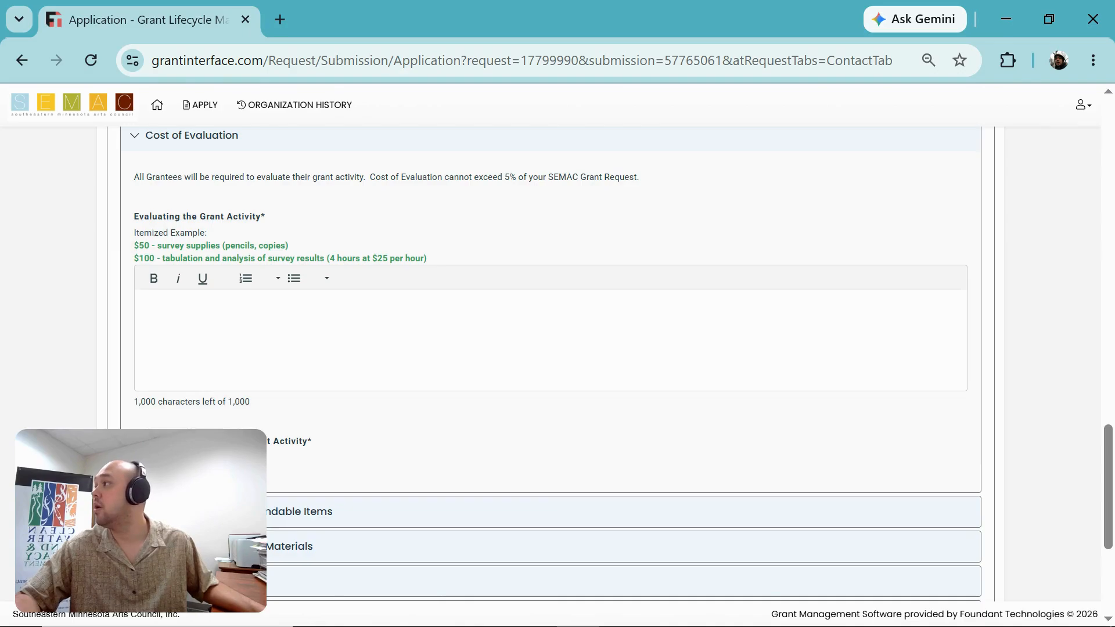
type("$40 - 3-foot clear plastic tubes (2 @ $20/ea) for tallying trail usage data (visitors are asked to add smallstones provided at trailheads to tubes every time they visit) $20 - Plastic end caps for tubes (4 @ $5/ea) $10 - Metal fence posts (2 @ $5/ea) for mounting tubes $50 - Tabulation of data (2 hours at $25 per hour)")
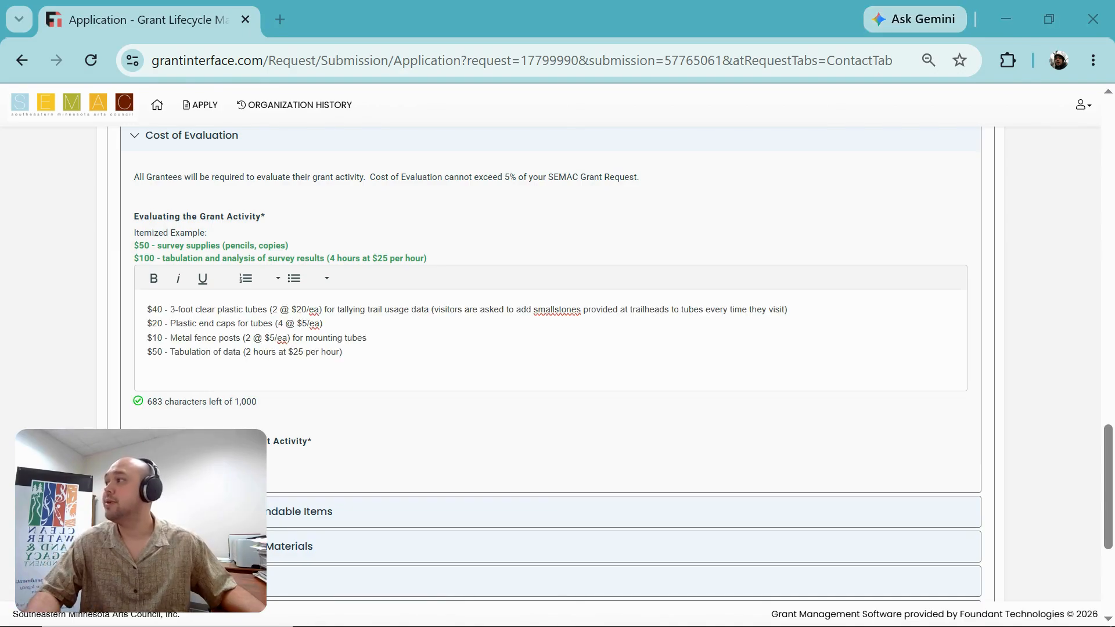
Compare the itemized evaluation expenses in the application with the Cost of Evaluation rows and notes in the PDF budget worksheet.
left_click_drag(0, 218, 692, 304)
scroll(336, 210, "down", 2)
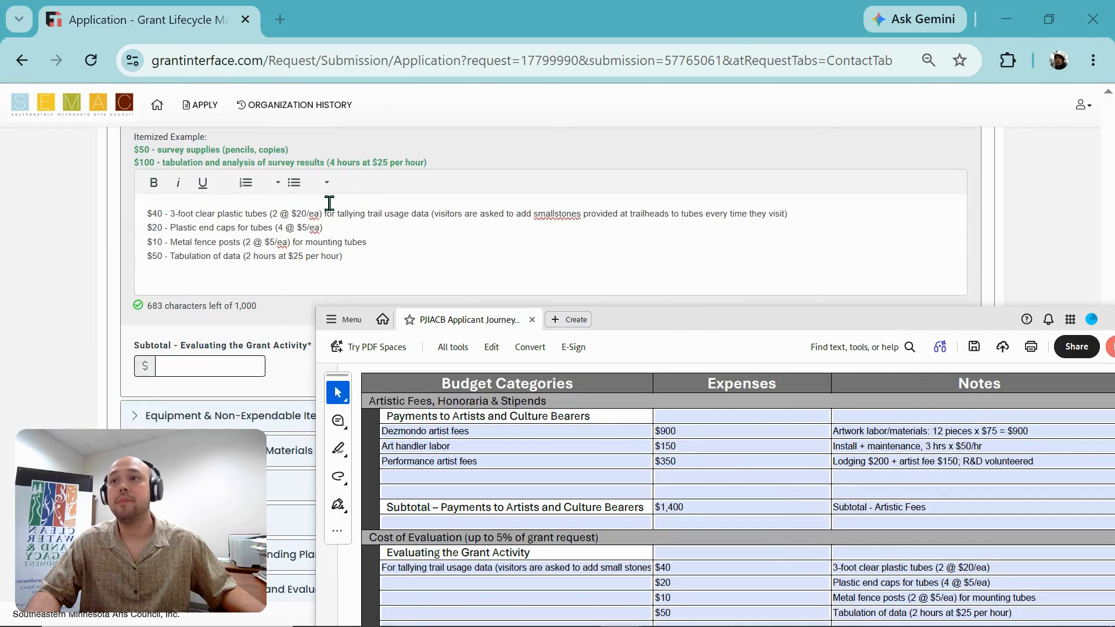
left_click_drag(656, 325, 627, 314)
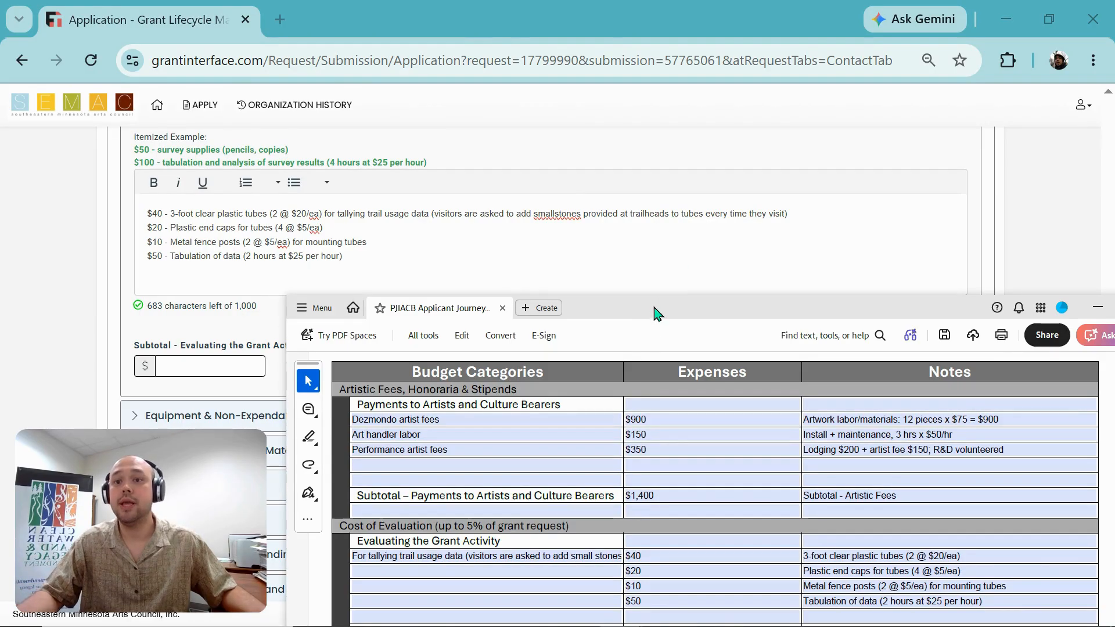
left_click_drag(654, 306, 634, 256)
left_click(636, 443)
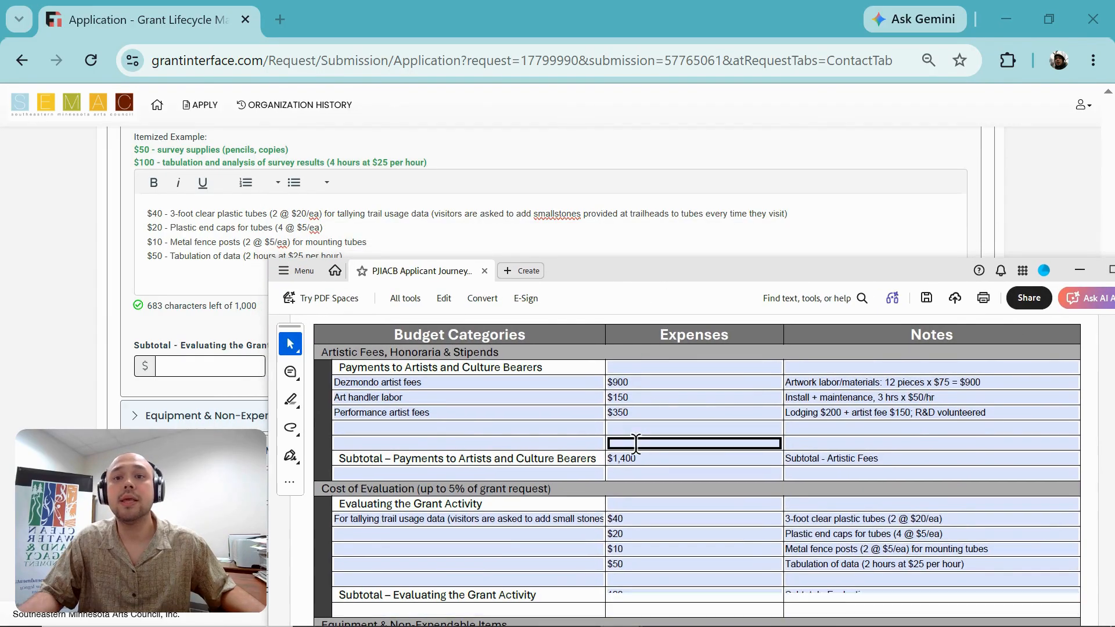
scroll(636, 443, "down", 2)
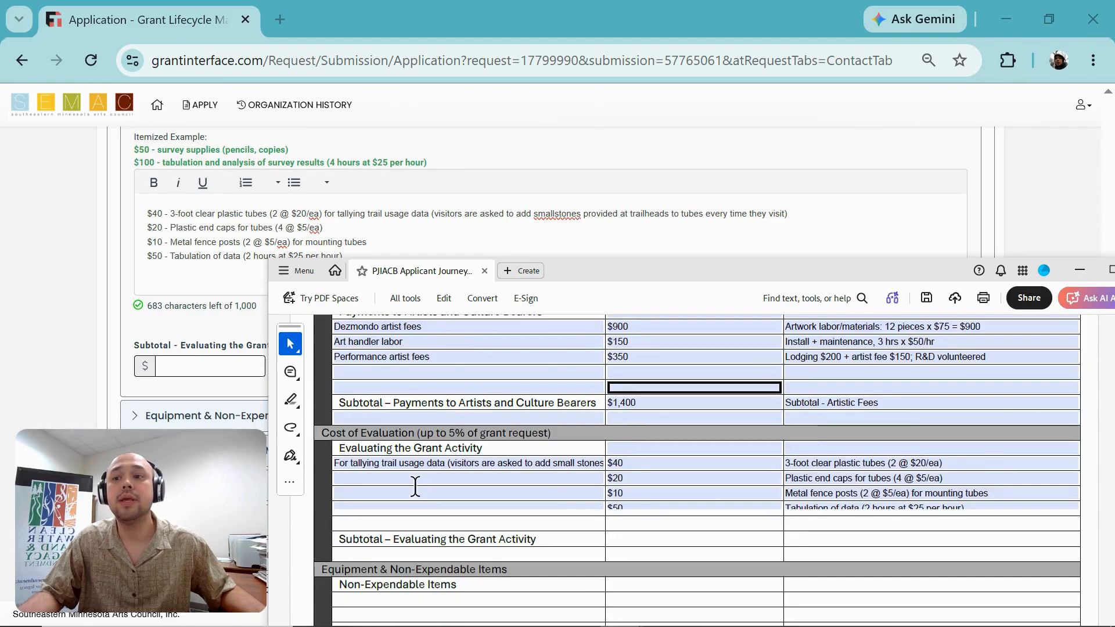
left_click(408, 477)
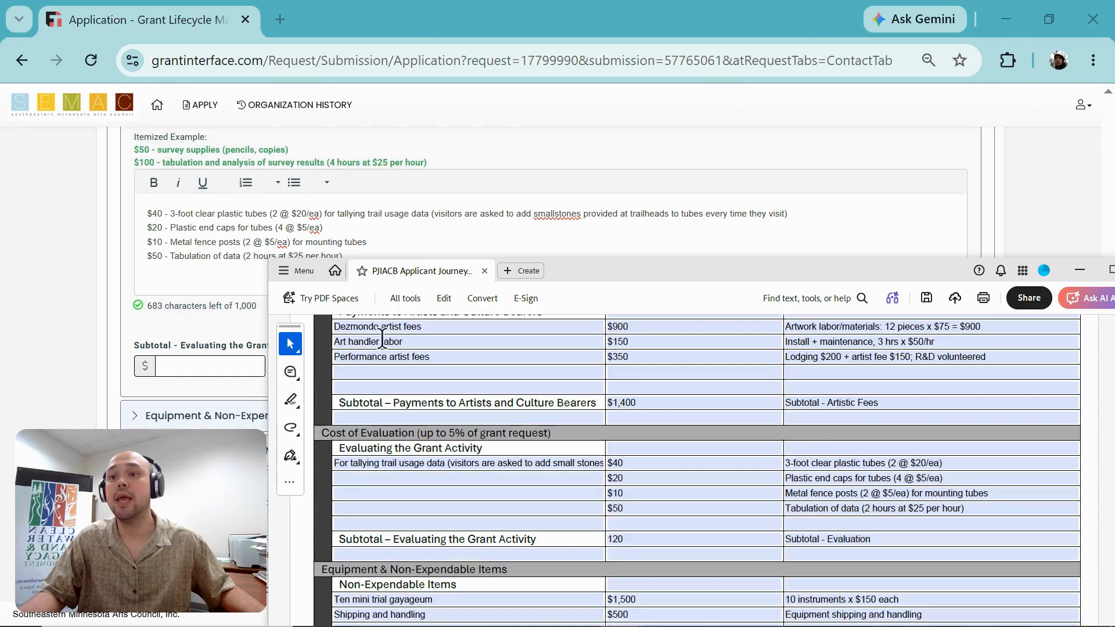
left_click(570, 504)
left_click(621, 493)
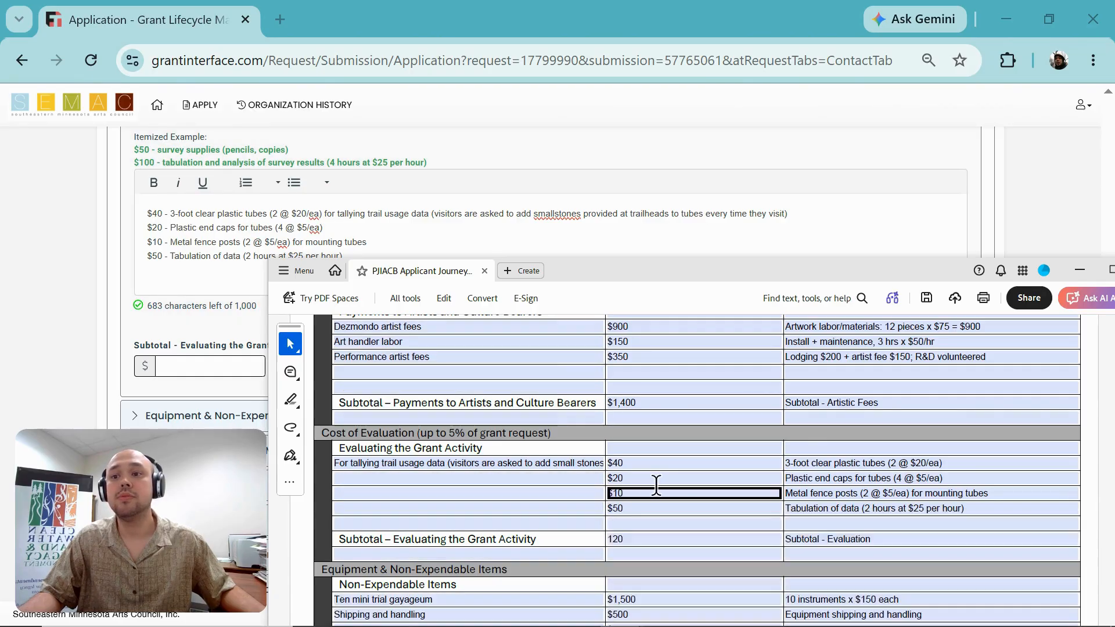
scroll(754, 491, "down", 1)
left_click(758, 482)
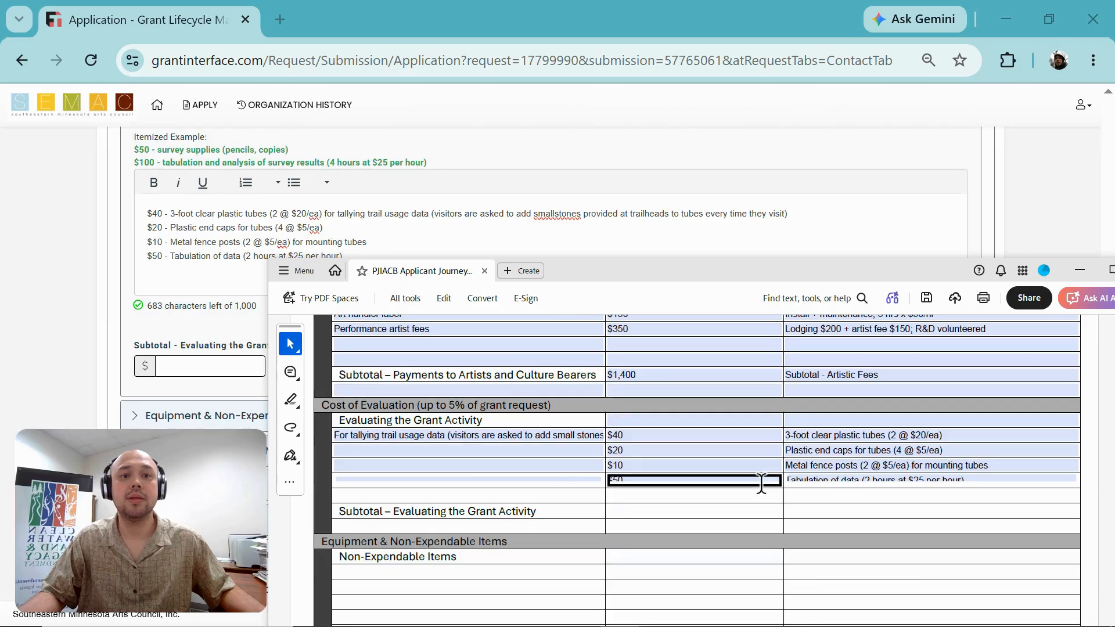
scroll(783, 468, "down", 1)
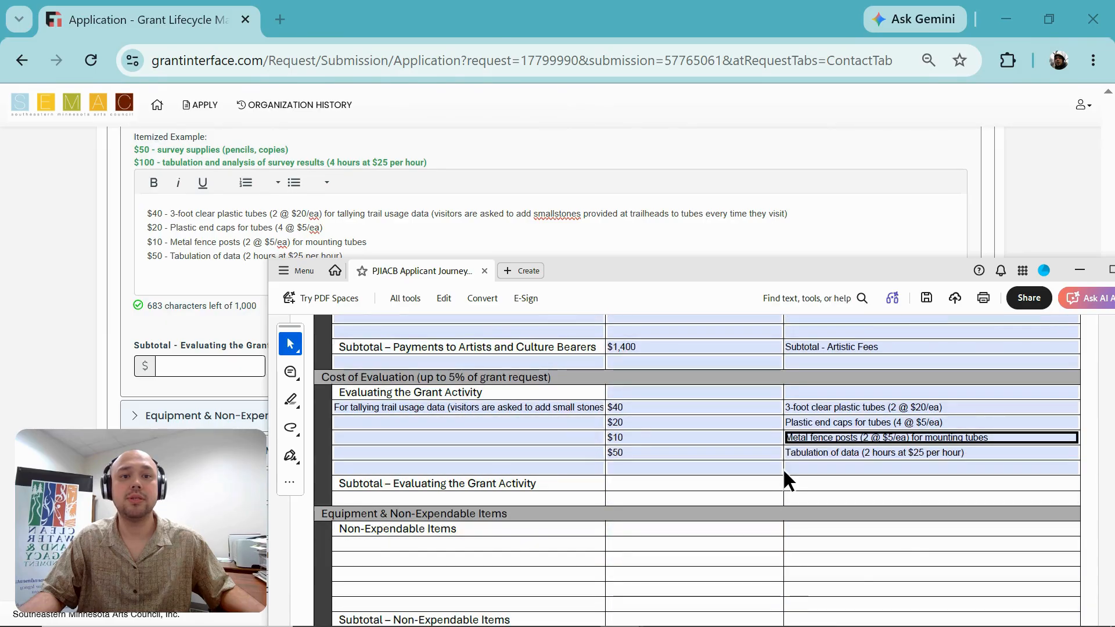
left_click_drag(749, 270, 534, 269)
left_click_drag(684, 226, 0, 195)
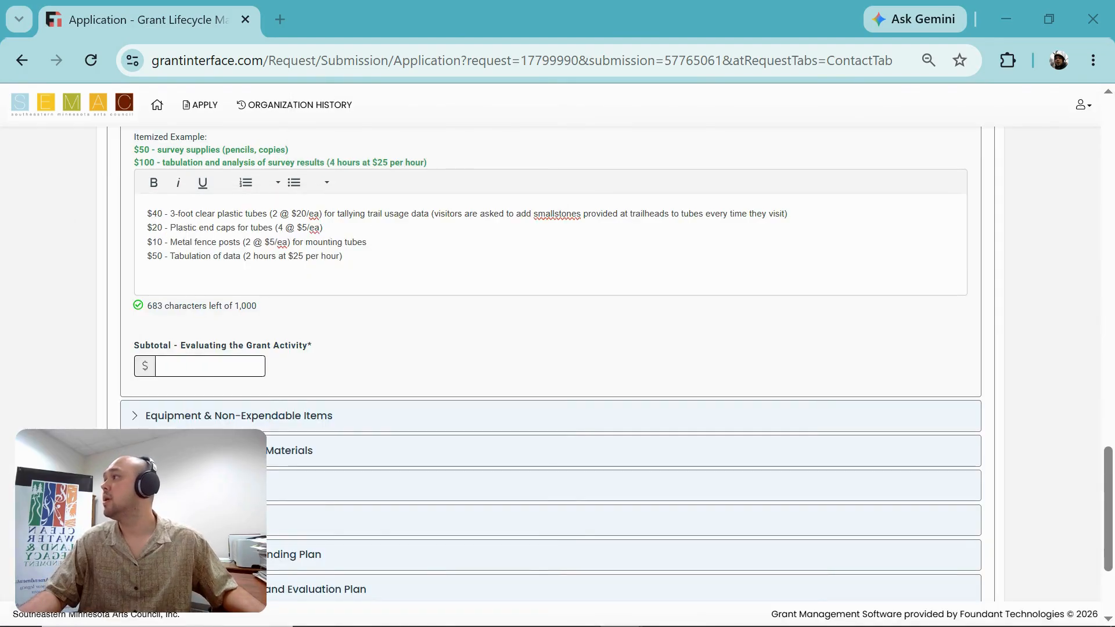
Set the Evaluating the Grant Activity subtotal to 120 and review the section's limit on evaluation costs.
left_click(244, 365)
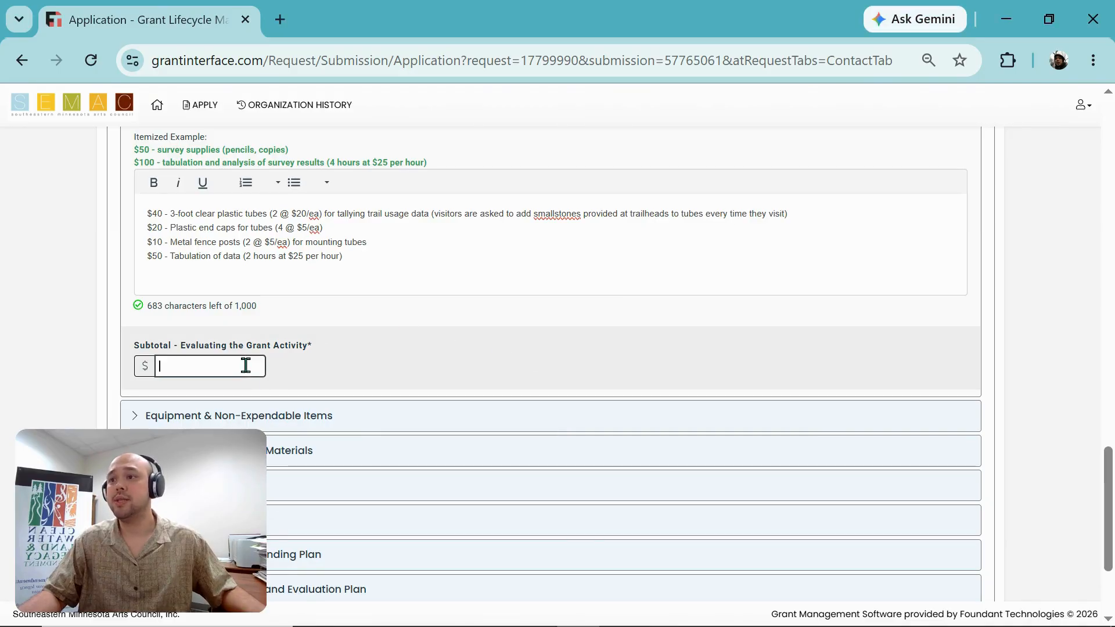
type("120")
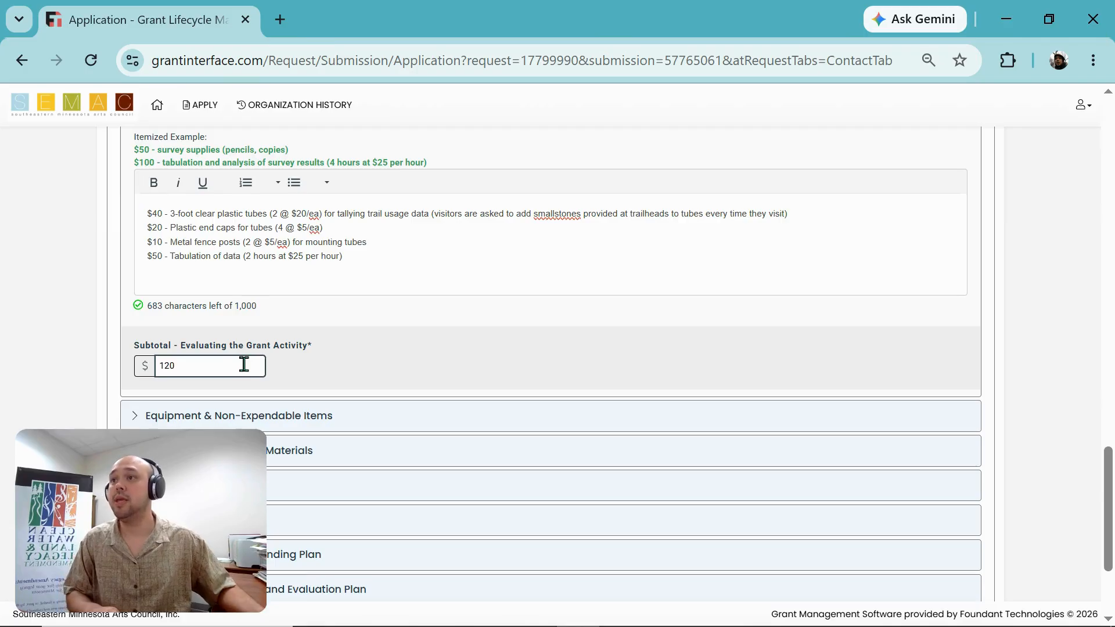
left_click(363, 386)
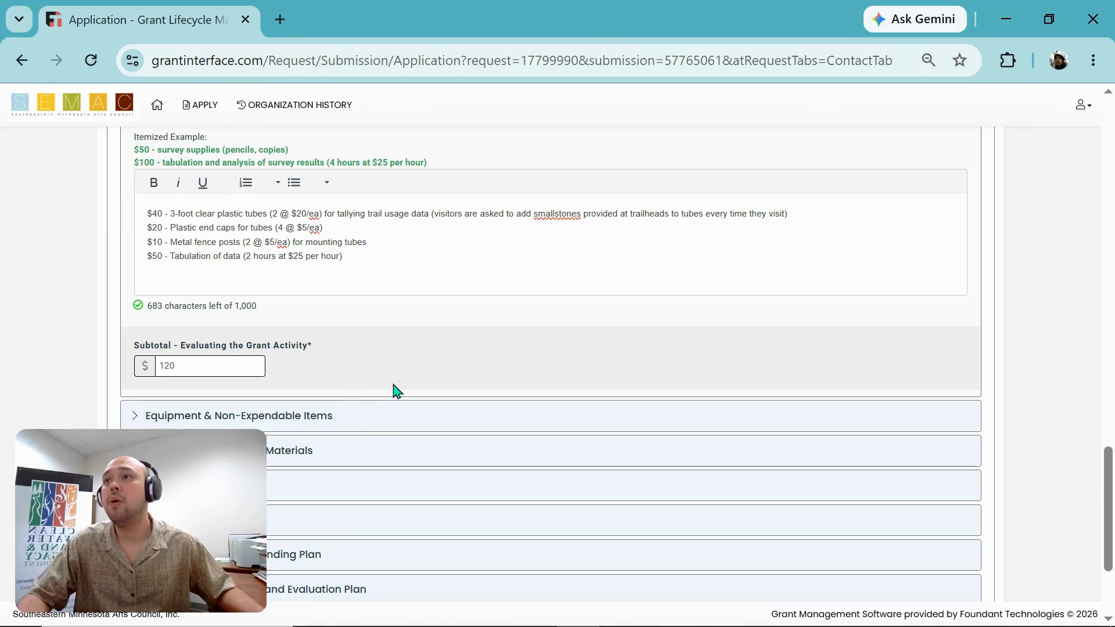
scroll(394, 391, "up", 2)
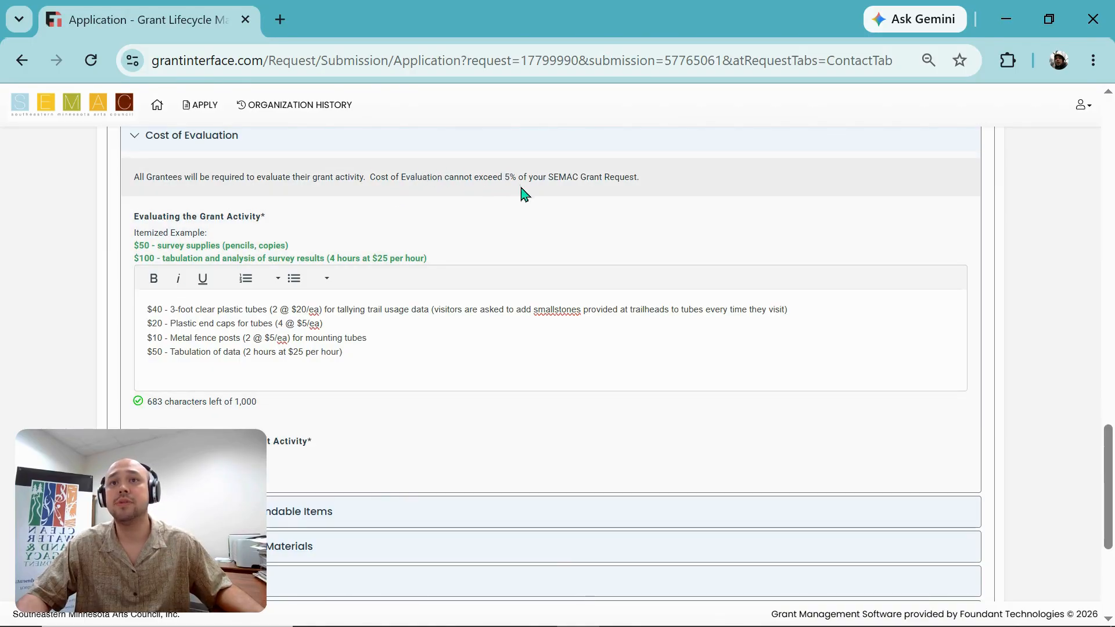
Expand Equipment & Non-Expendable Items, itemize $1,500 mini trial gayageums, $500 shipping and handling and $225 import tax, and describe their future use.
scroll(399, 299, "down", 2)
scroll(398, 302, "up", 1)
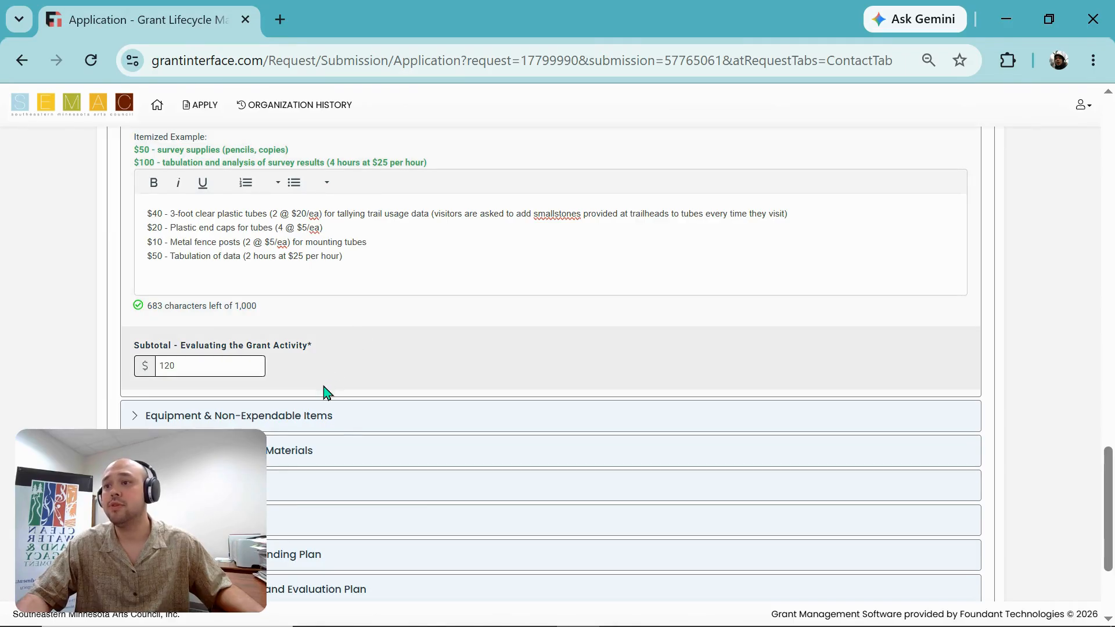
left_click(356, 421)
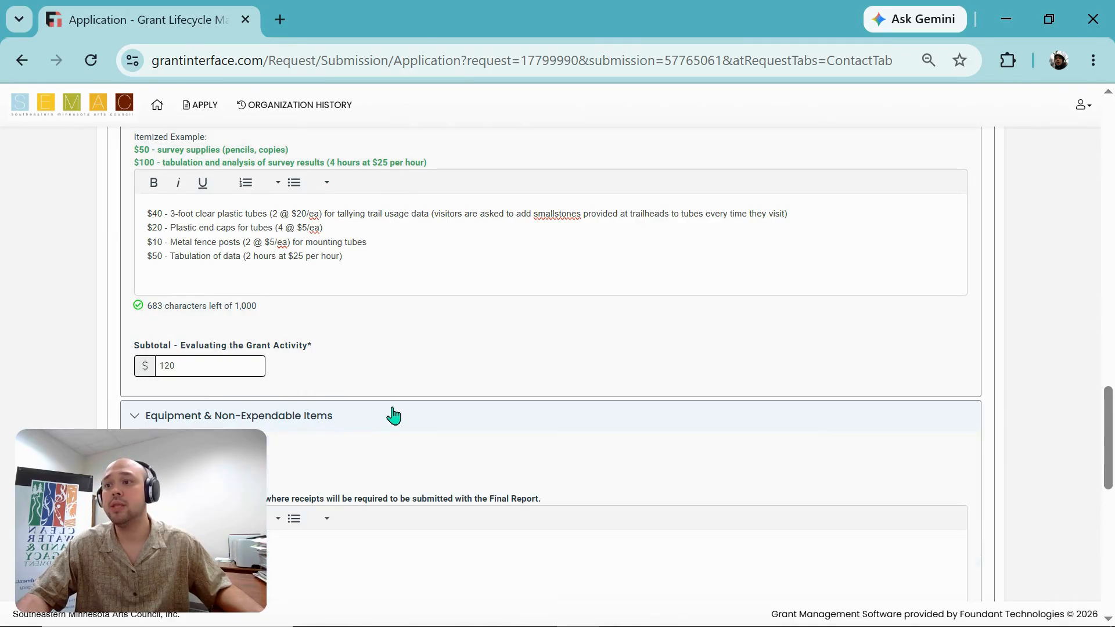
scroll(391, 416, "down", 2)
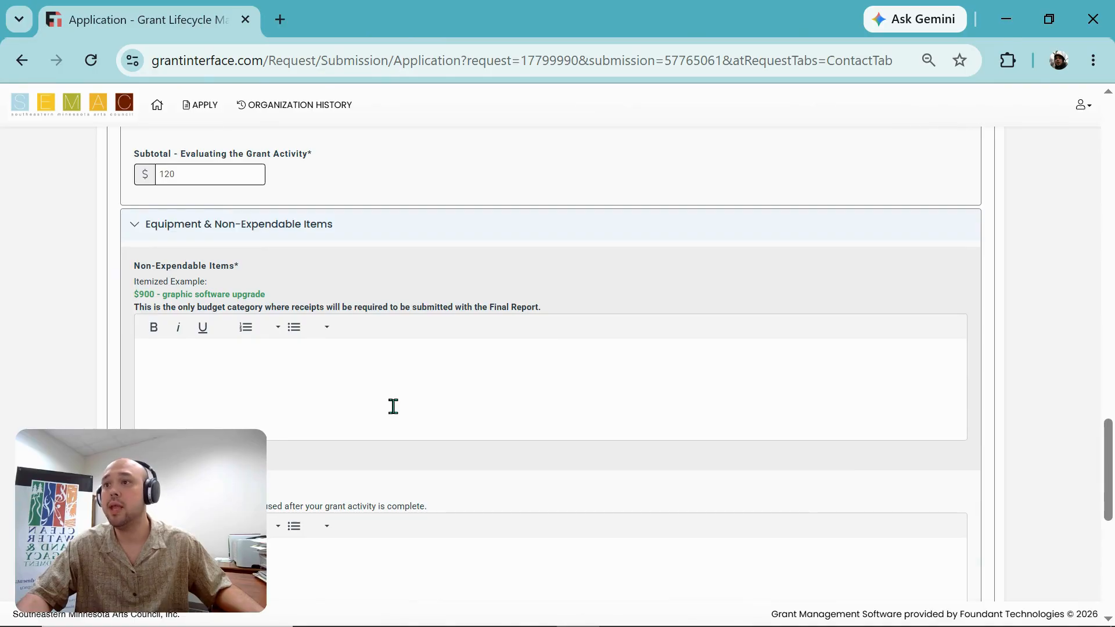
scroll(392, 406, "down", 1)
scroll(392, 407, "up", 1)
scroll(392, 407, "down", 1)
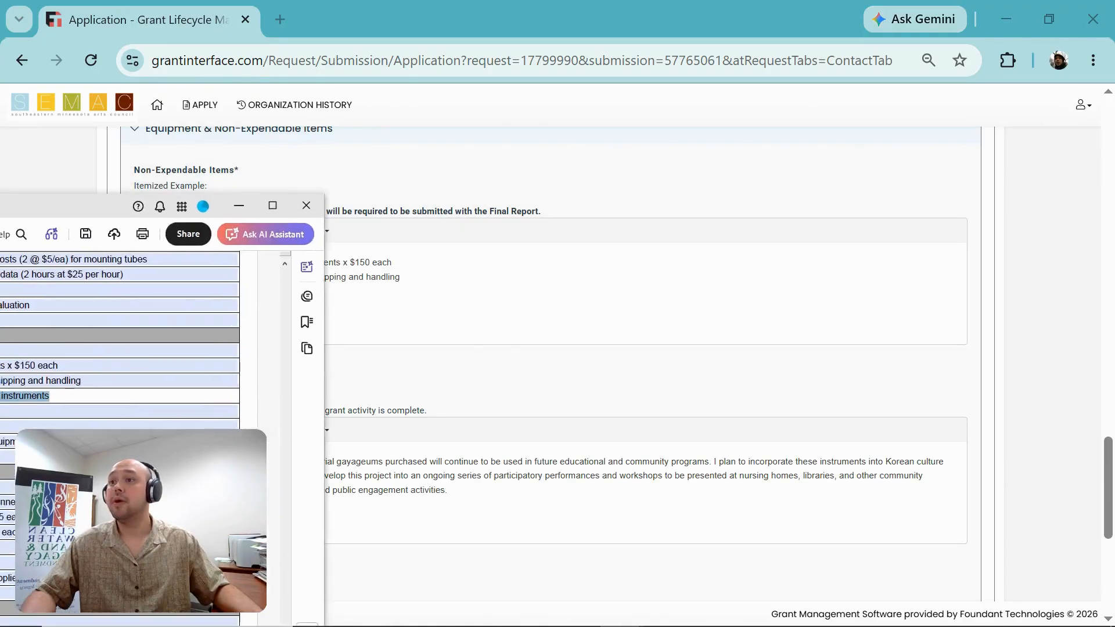
Compare the itemized non-expendable items in the application with the Equipment & Non-Expendable Items rows and notes in the PDF budget worksheet.
left_click_drag(0, 198, 619, 351)
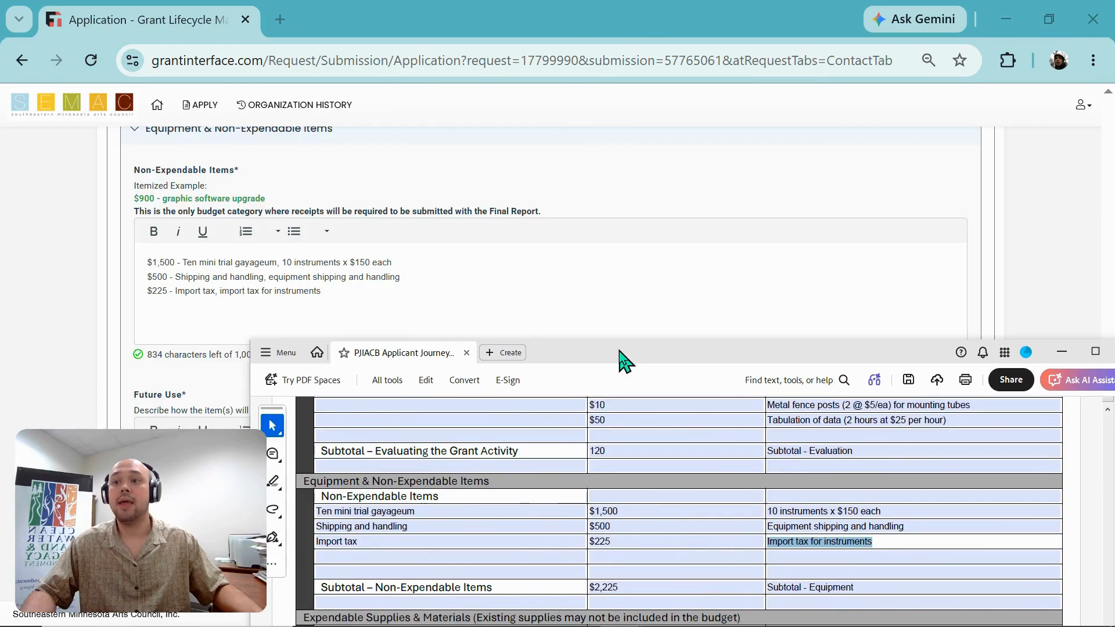
scroll(589, 273, "down", 1)
scroll(589, 273, "up", 1)
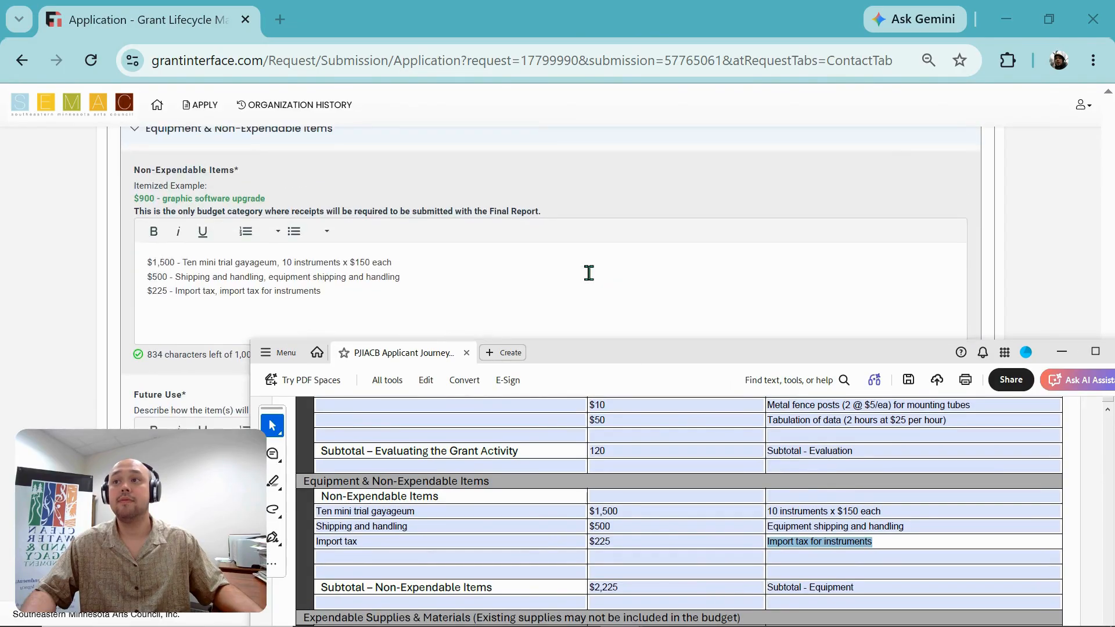
scroll(589, 273, "down", 1)
scroll(589, 273, "up", 1)
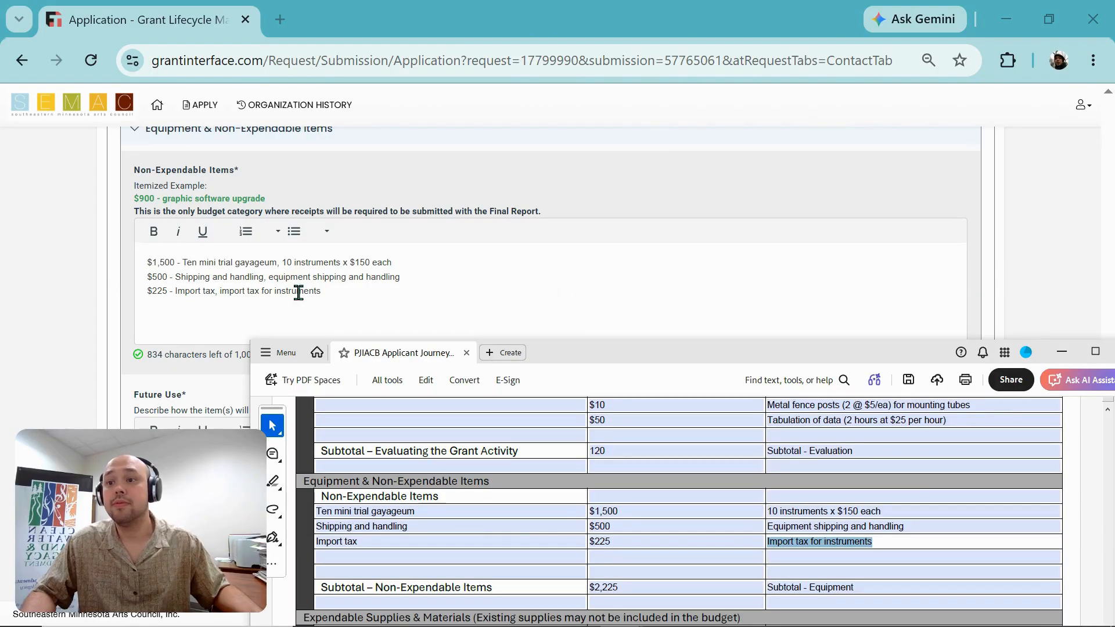
left_click(479, 527)
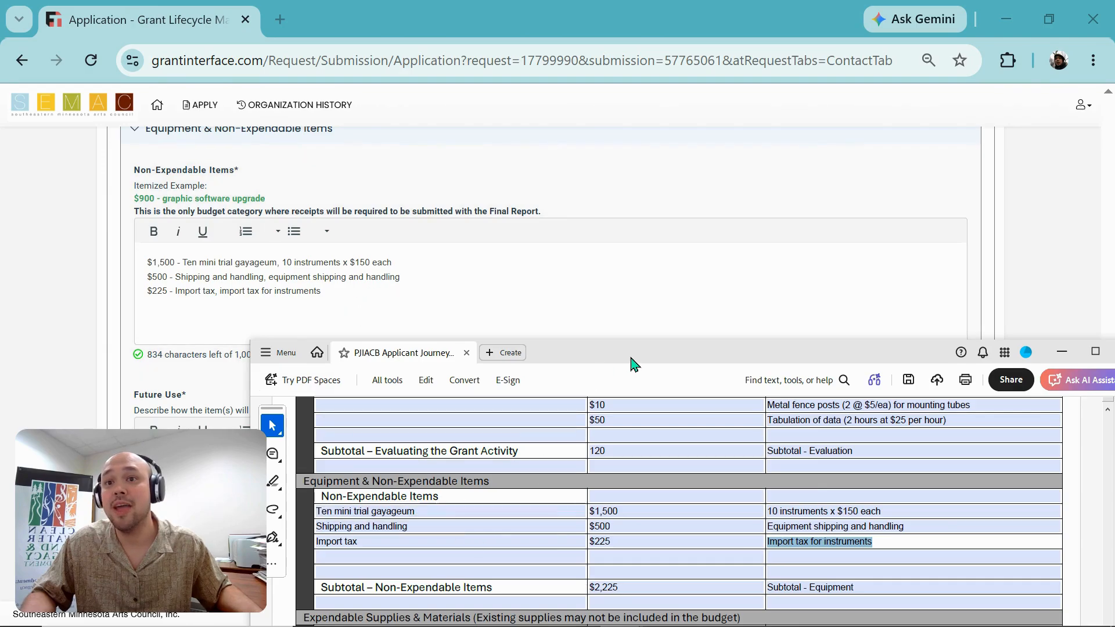
left_click_drag(635, 360, 0, 199)
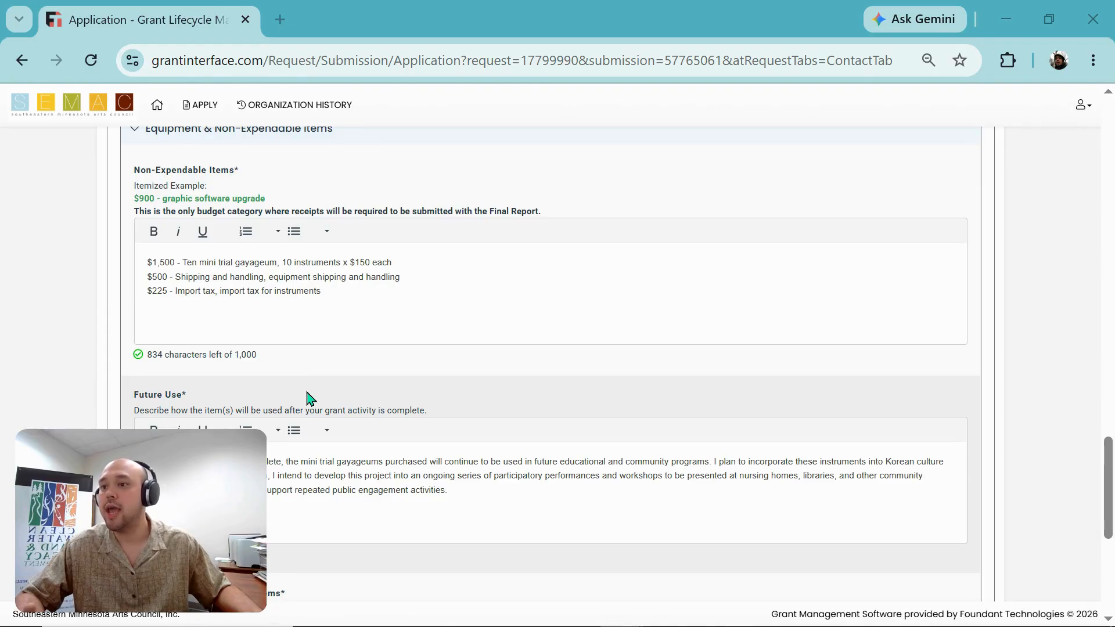
Review the Future Use description and the Non-Expendable Items subtotal against the itemized equipment list.
scroll(400, 488, "down", 2)
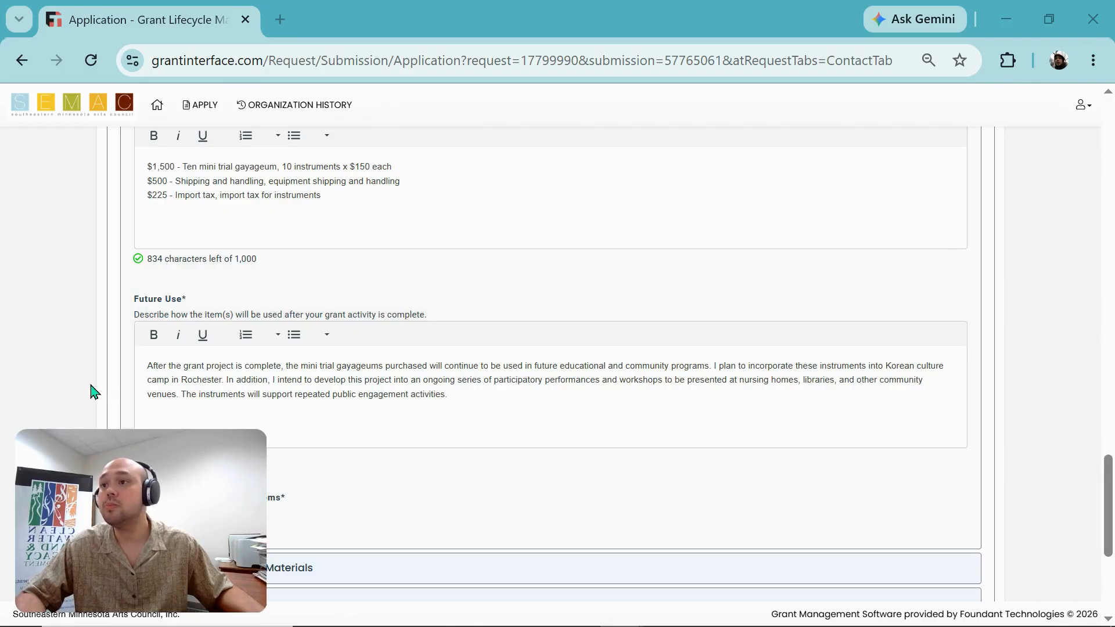
scroll(92, 357, "down", 2)
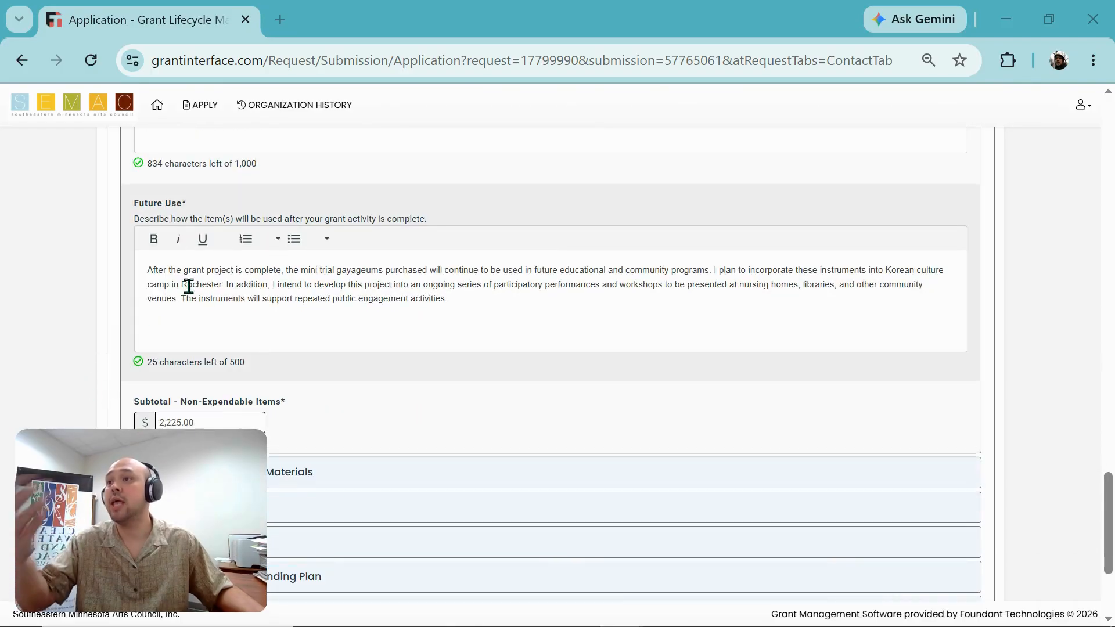
scroll(287, 270, "up", 3)
scroll(267, 296, "down", 2)
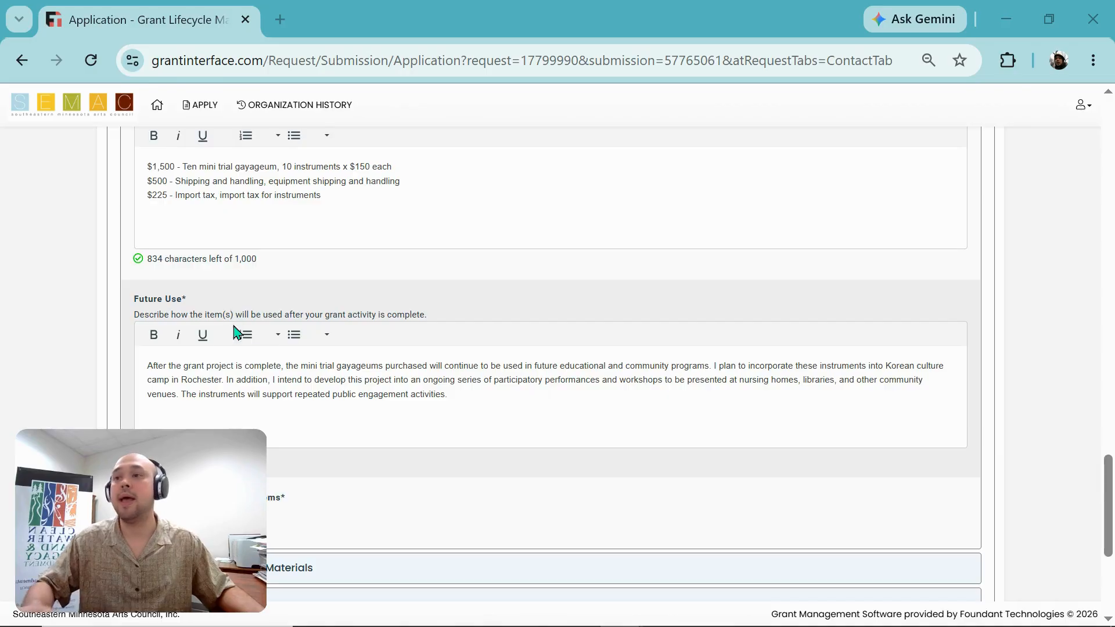
scroll(157, 326, "up", 2)
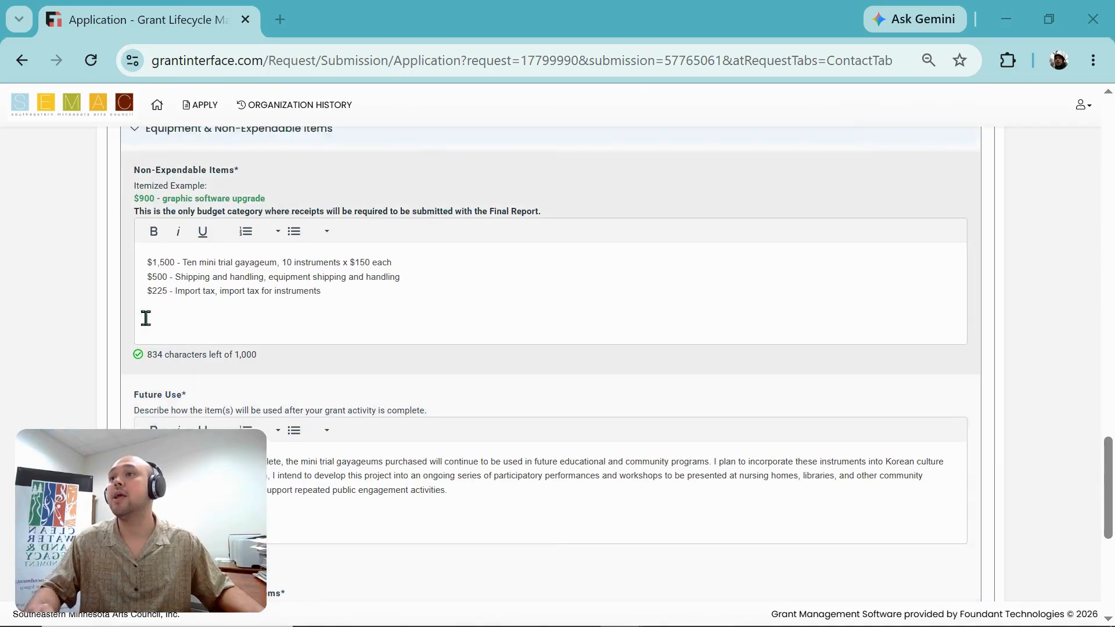
scroll(152, 319, "down", 7)
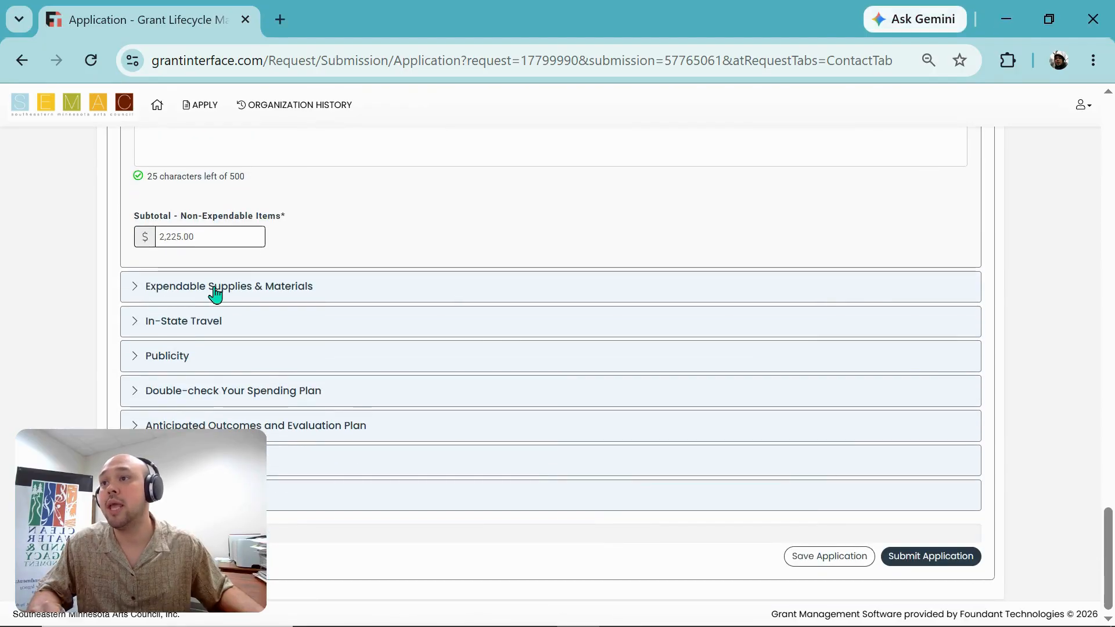
Expand Expendable Supplies & Materials, itemize $280 vinyl banners, $420 corrugated plastic signs and $60 H posts, and set the Project Supplies subtotal to 760.
left_click(216, 294)
scroll(207, 309, "down", 4)
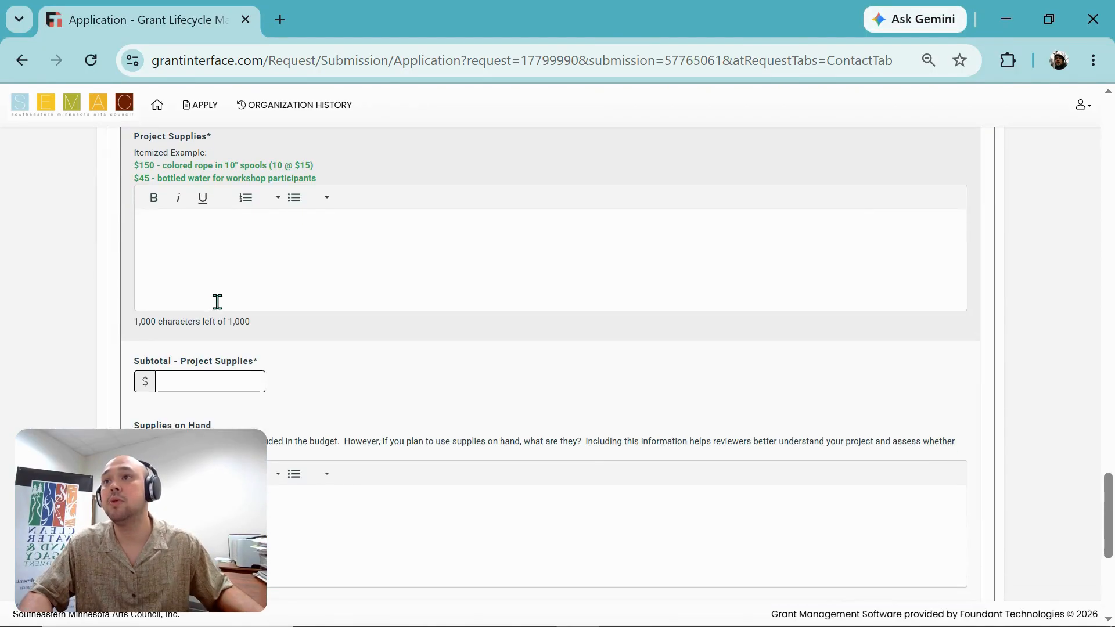
scroll(218, 301, "up", 2)
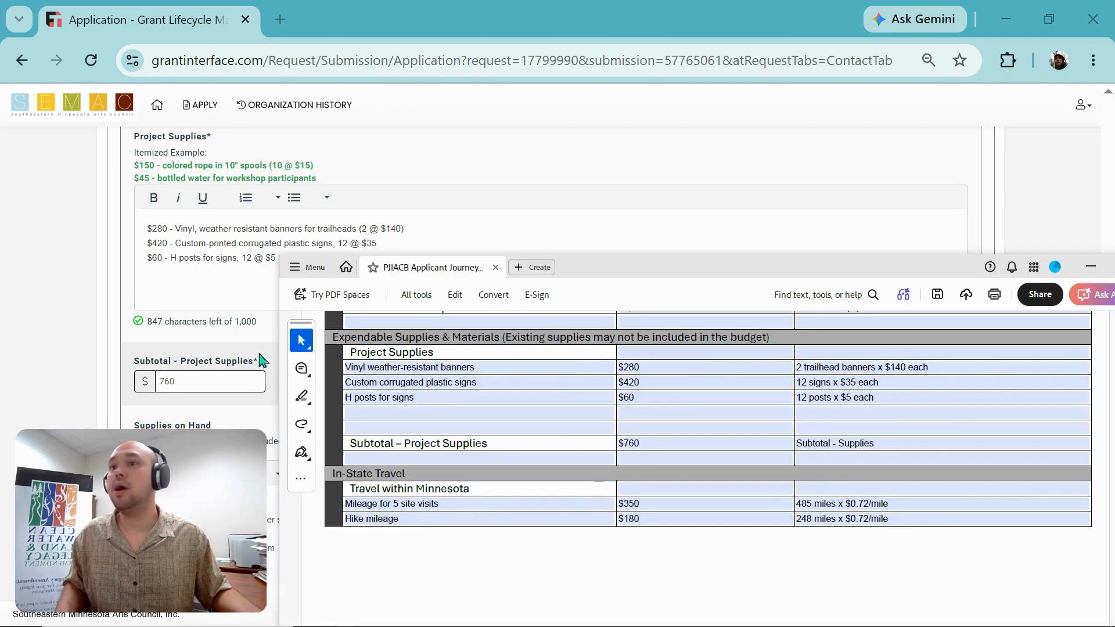
Compare the itemized project supplies and their subtotal with the Project Supplies rows and notes in the PDF budget worksheet.
left_click(358, 381)
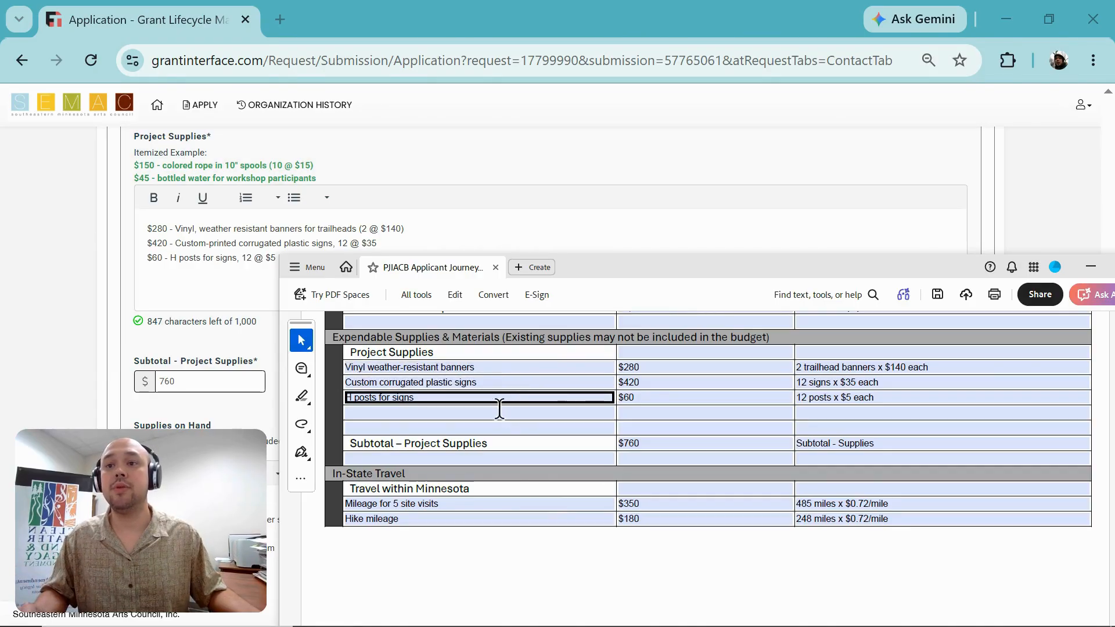
left_click(630, 412)
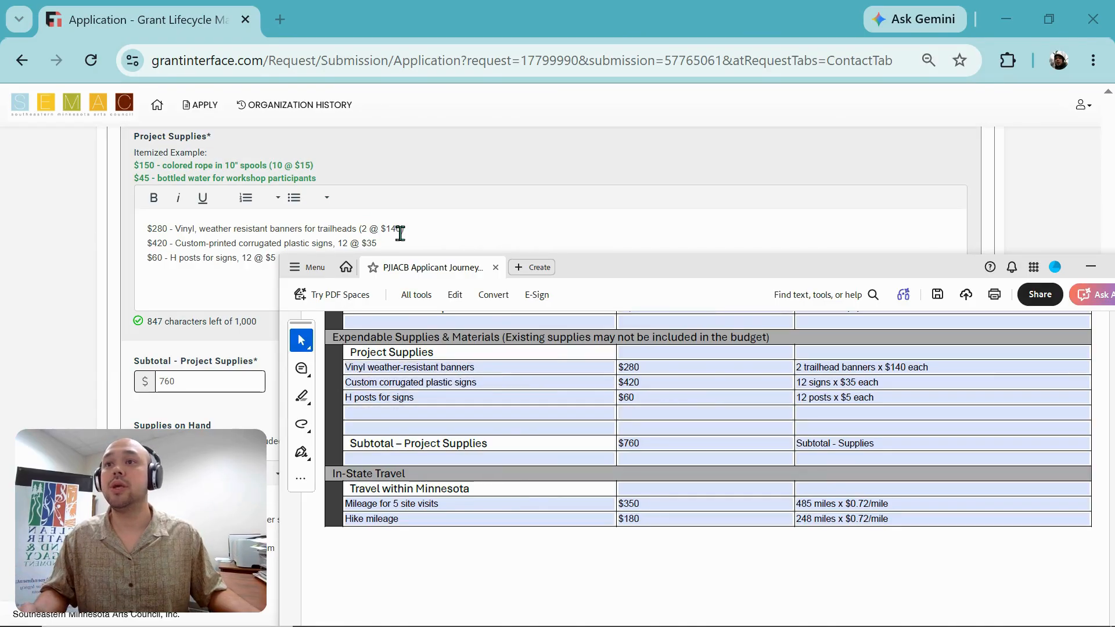
key("Tab")
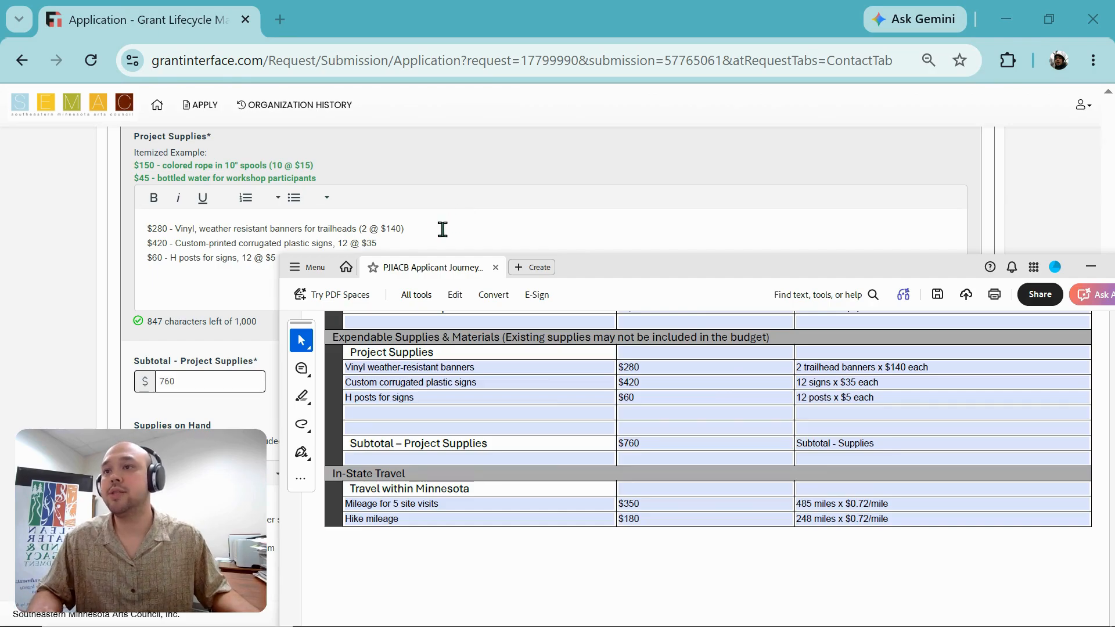
left_click(542, 267)
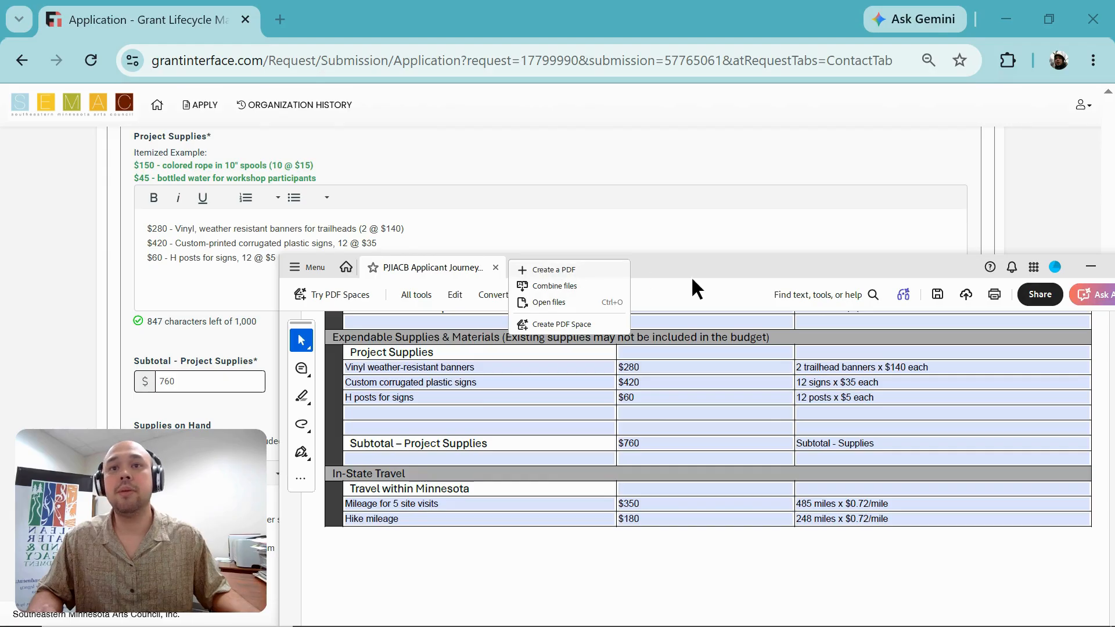
left_click(719, 271)
left_click(207, 498)
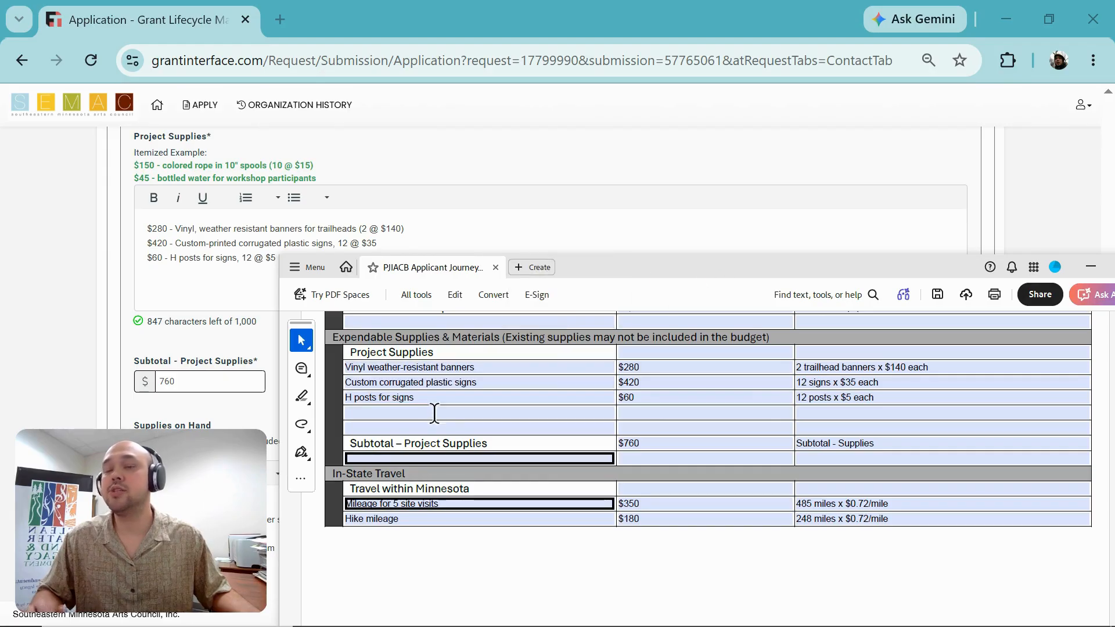
left_click(416, 427)
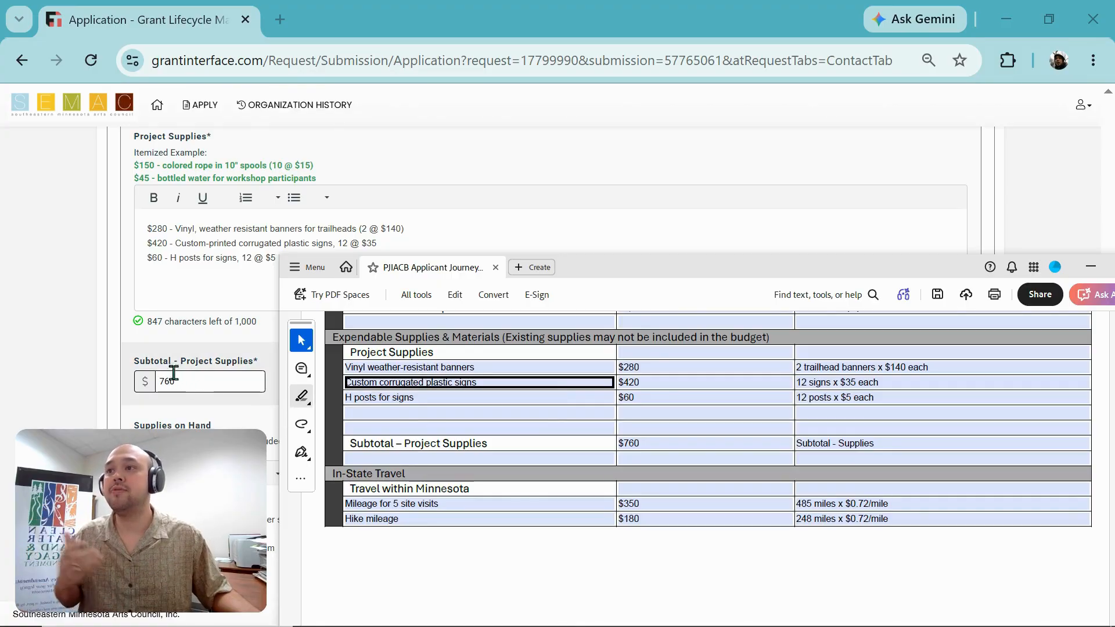
left_click(532, 268)
left_click(722, 273)
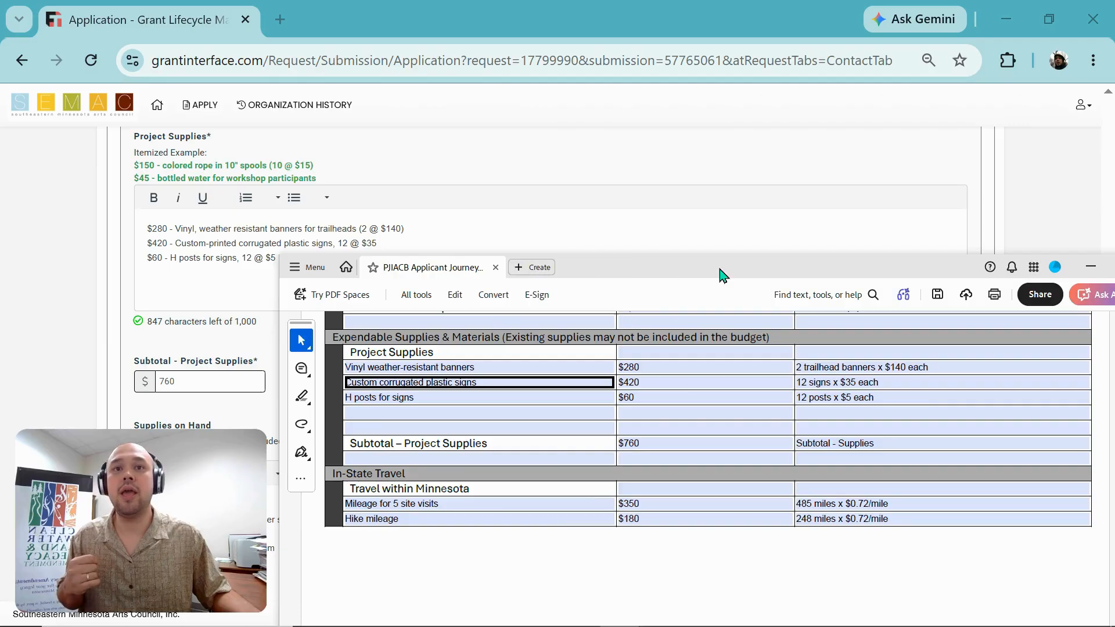
left_click_drag(729, 274, 0, 174)
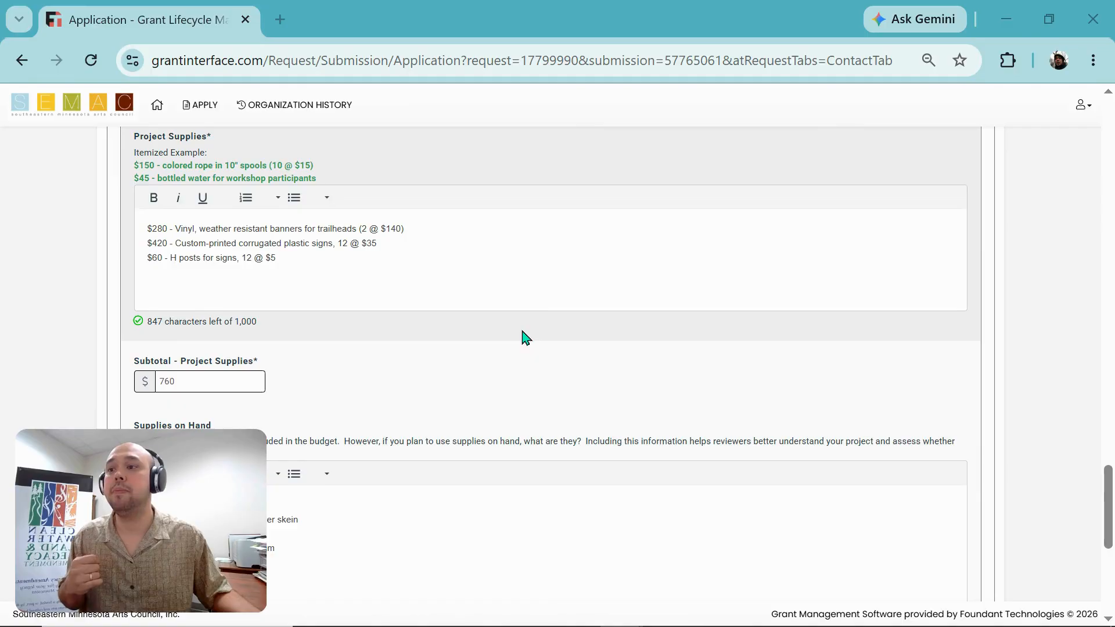
Review the Supplies on Hand instructions and its list of art materials and trail sign supplies against the Project Supplies entries.
scroll(526, 336, "down", 2)
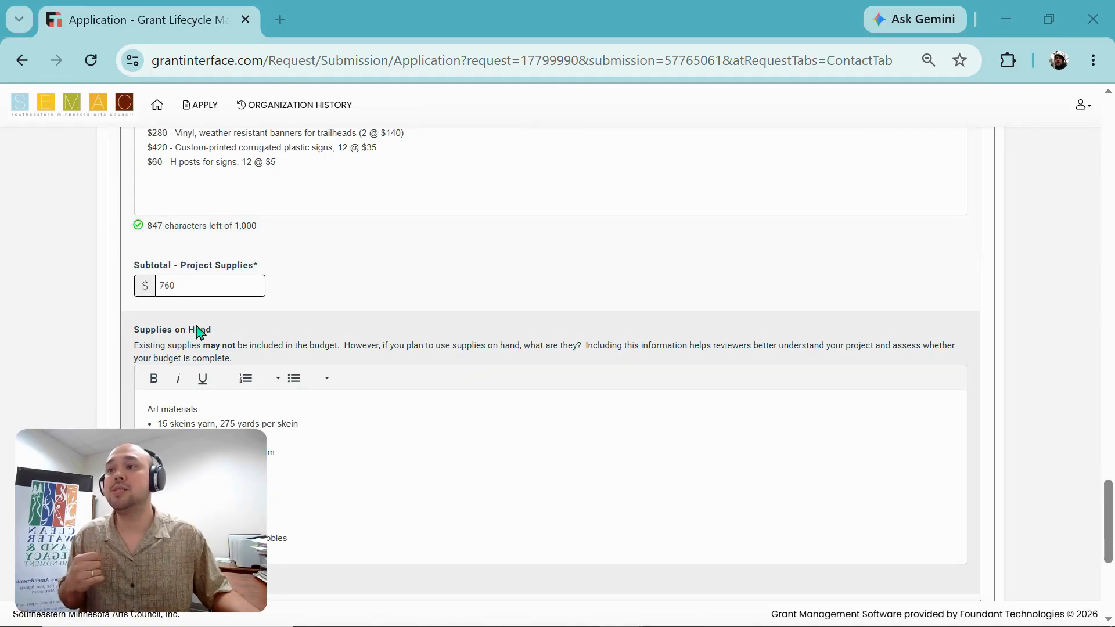
scroll(261, 340, "up", 3)
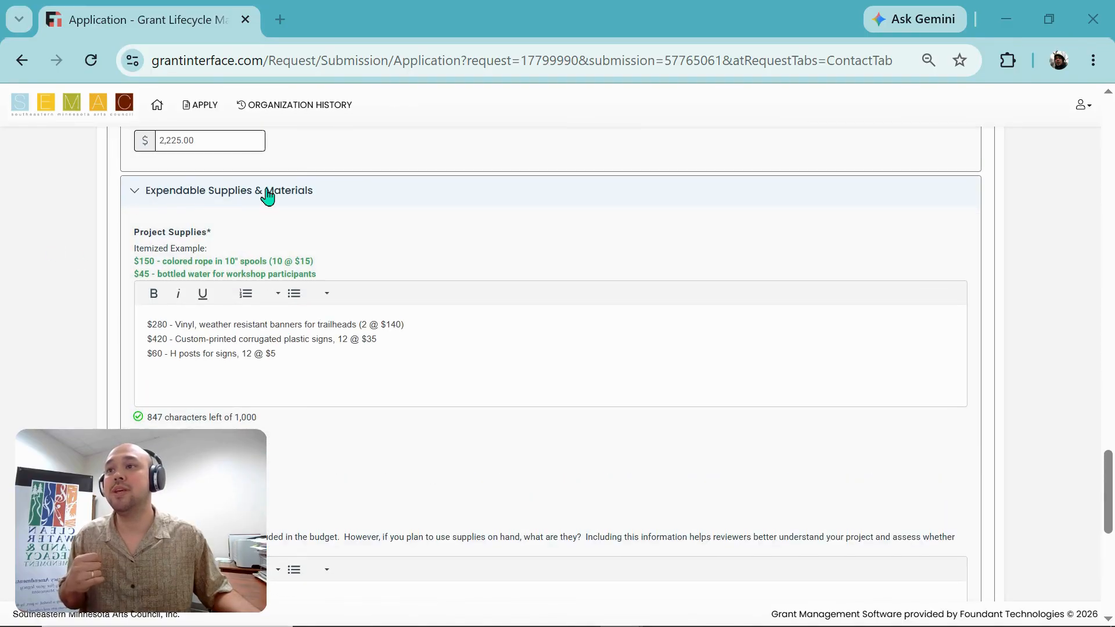
scroll(292, 285, "down", 3)
scroll(293, 290, "down", 3)
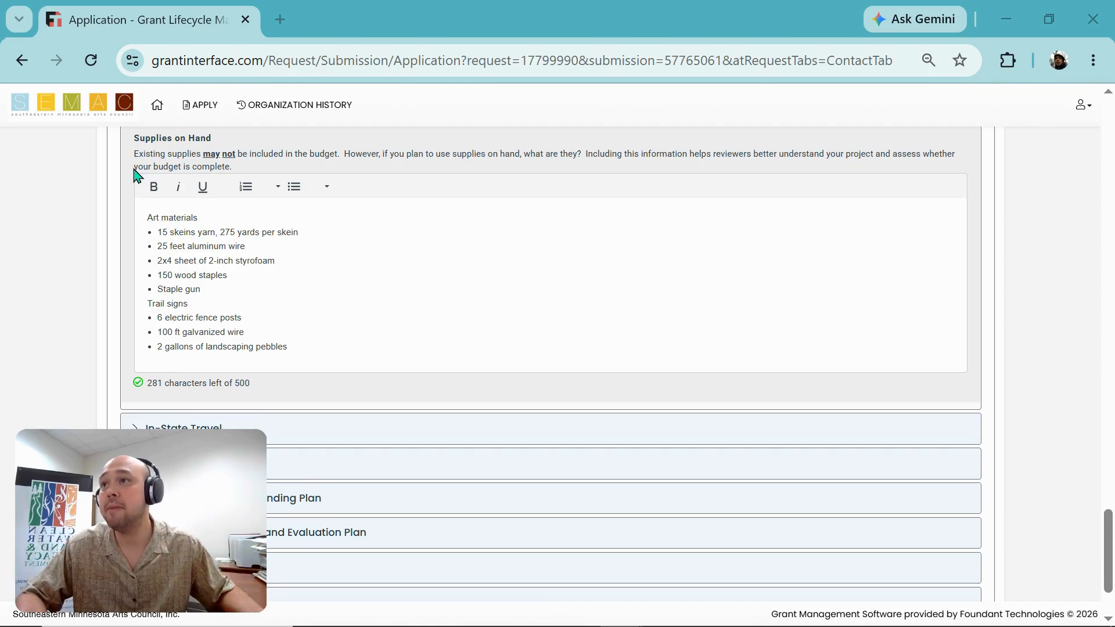
scroll(86, 274, "up", 5)
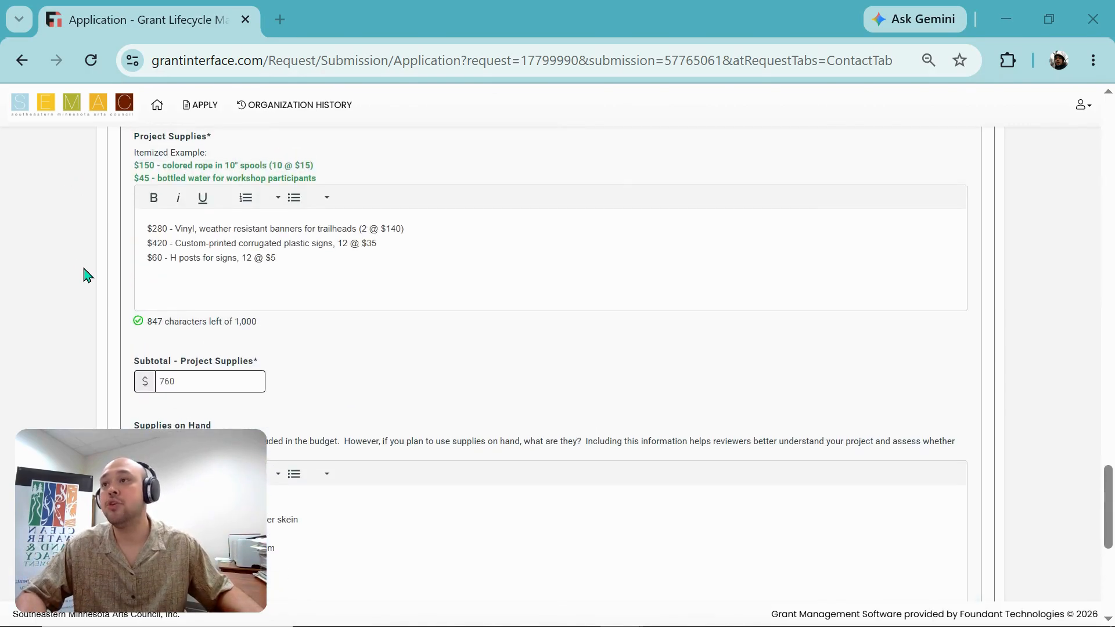
scroll(85, 273, "up", 2)
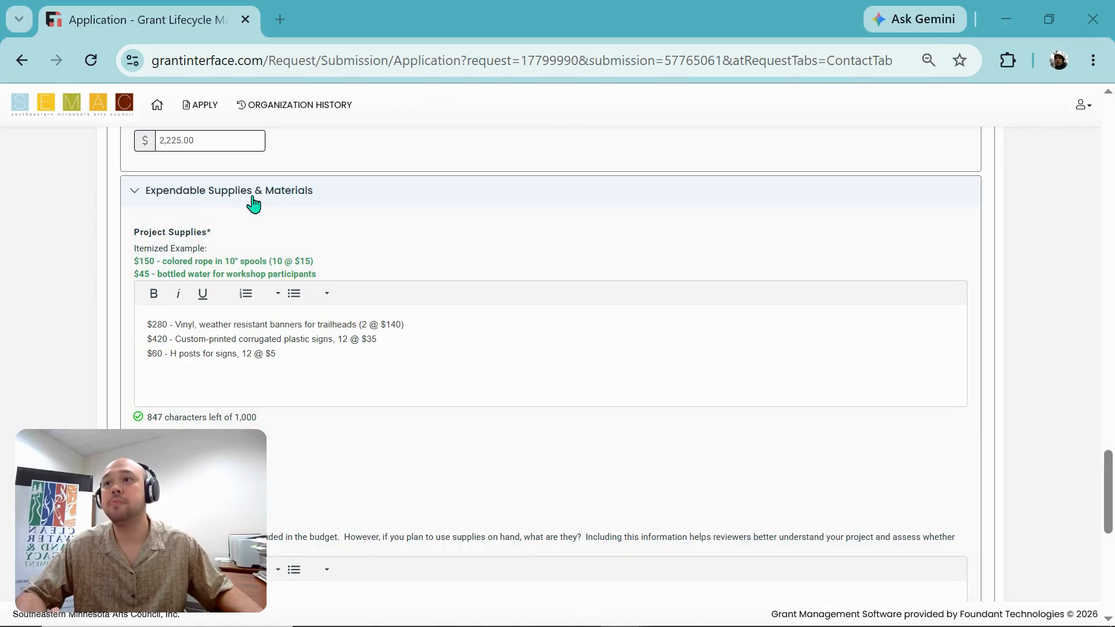
scroll(104, 256, "down", 6)
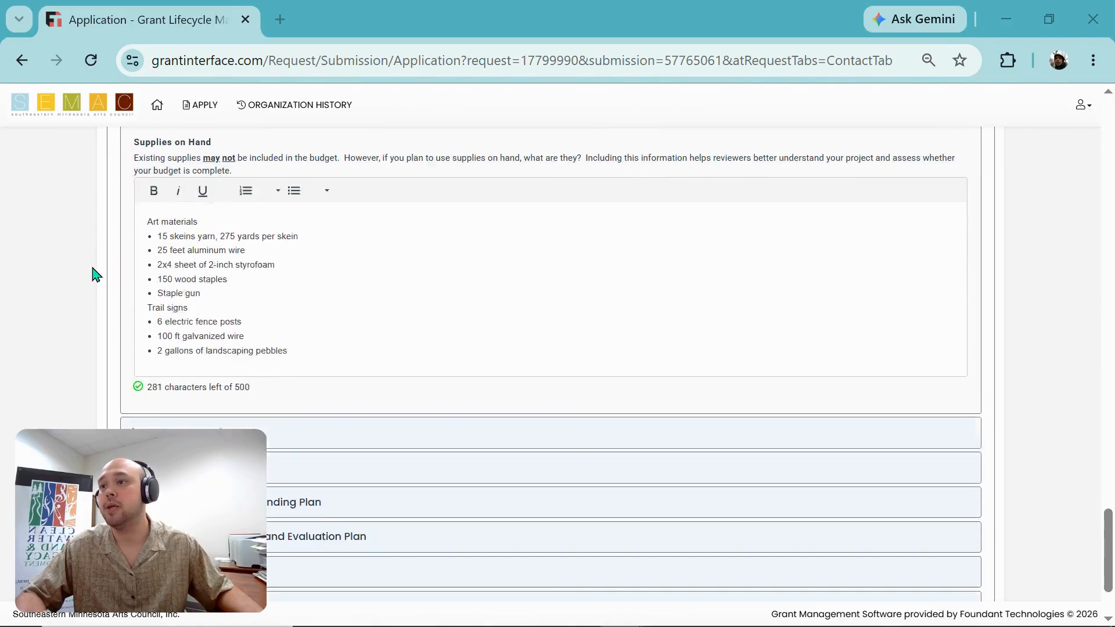
Expand In-State Travel, itemize $350 mileage for 5 site visits and $180 Mycology hike mileage, and set the Travel within Minnesota subtotal to 530.
scroll(95, 274, "down", 2)
left_click(221, 334)
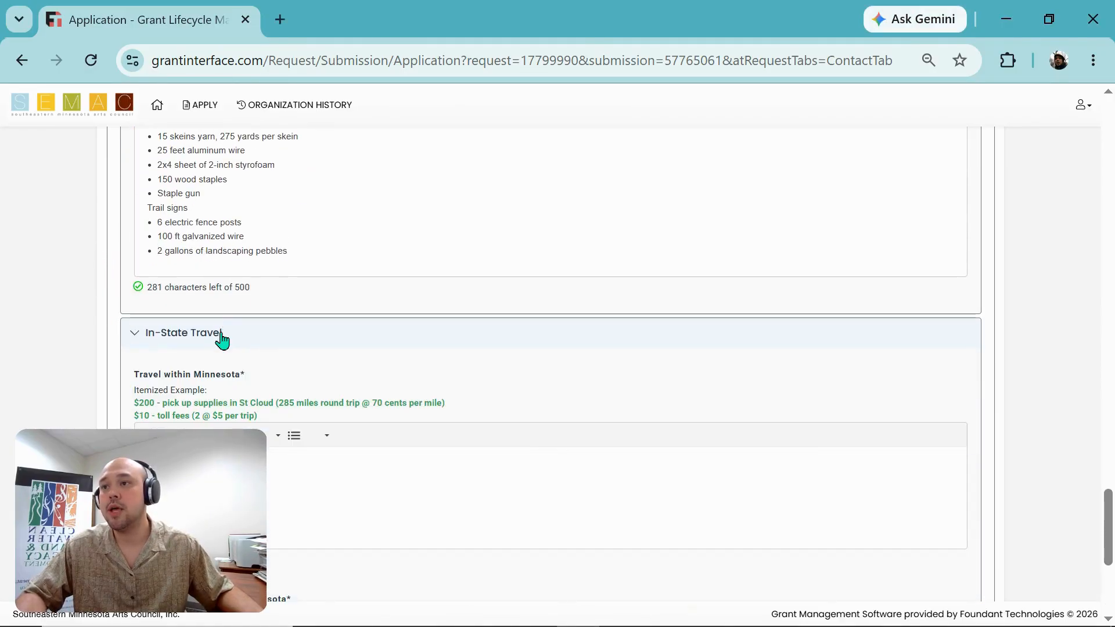
scroll(221, 338, "down", 4)
scroll(219, 334, "down", 2)
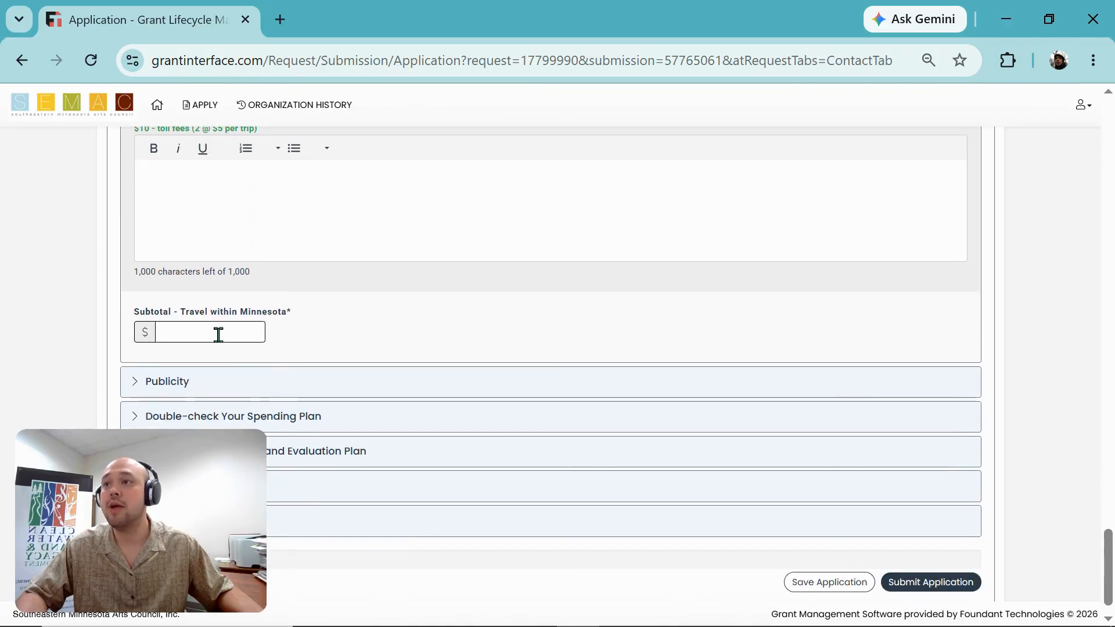
scroll(219, 334, "up", 2)
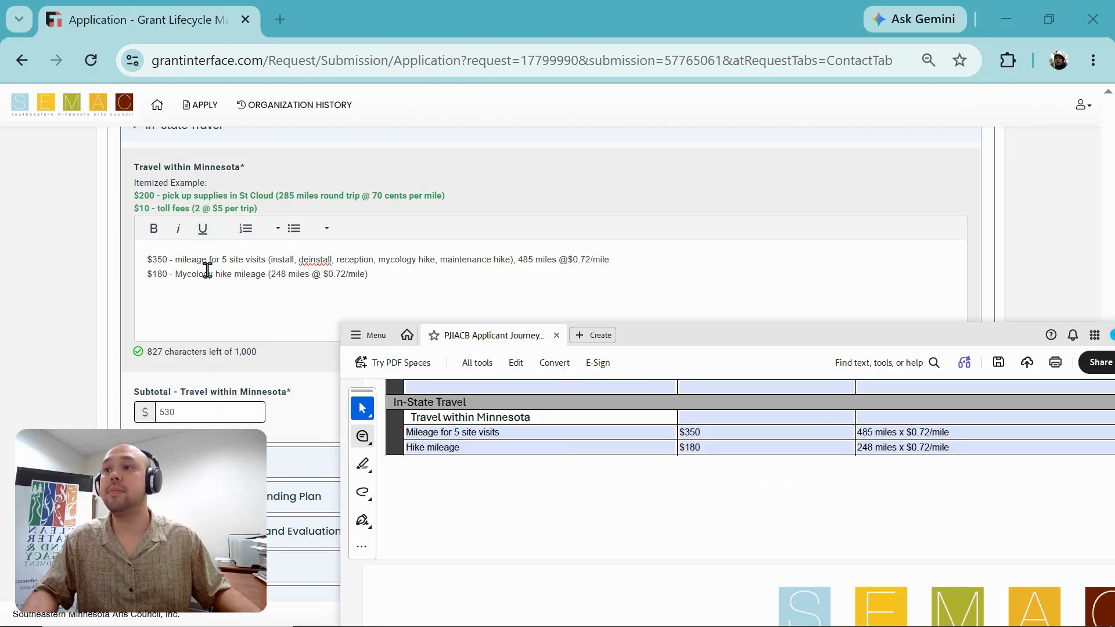
Compare the worksheet's mileage calculation with the application's travel entry and examine the site visit purposes listed in parentheses.
double_click(870, 433)
left_click_drag(869, 433, 929, 433)
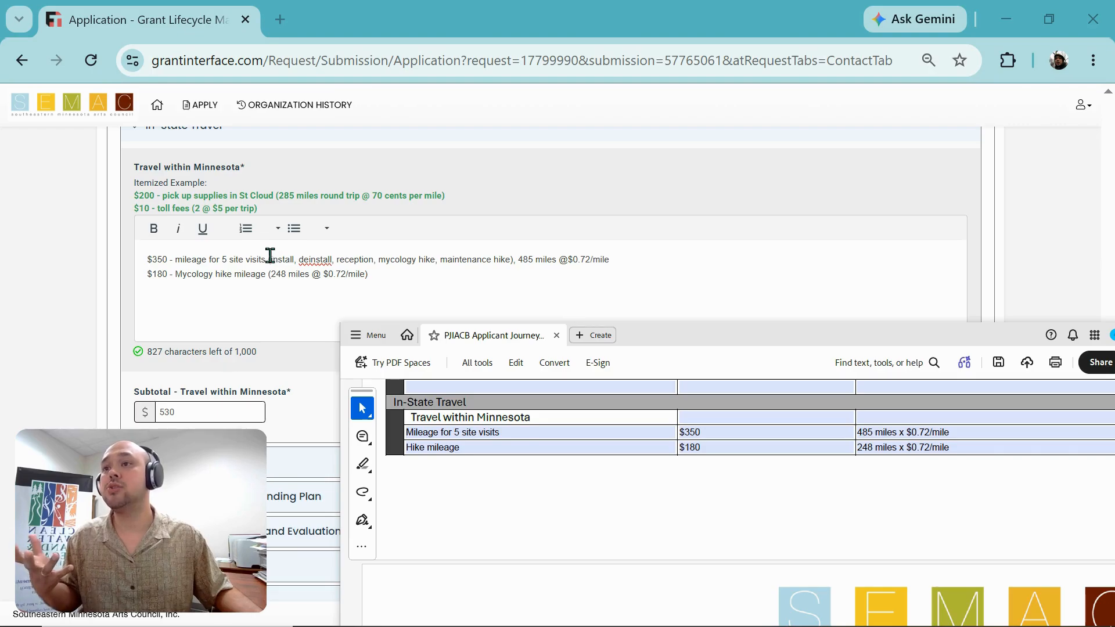
left_click_drag(269, 258, 515, 259)
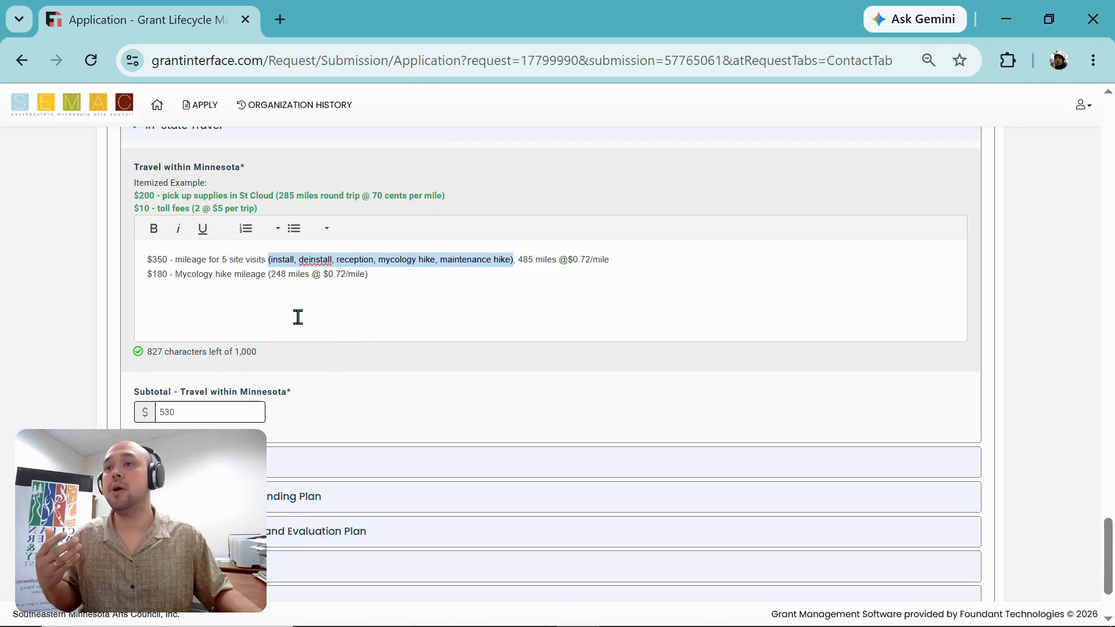
Check the Mycology hike mileage line in the Travel within Minnesota entry.
left_click_drag(176, 275, 214, 275)
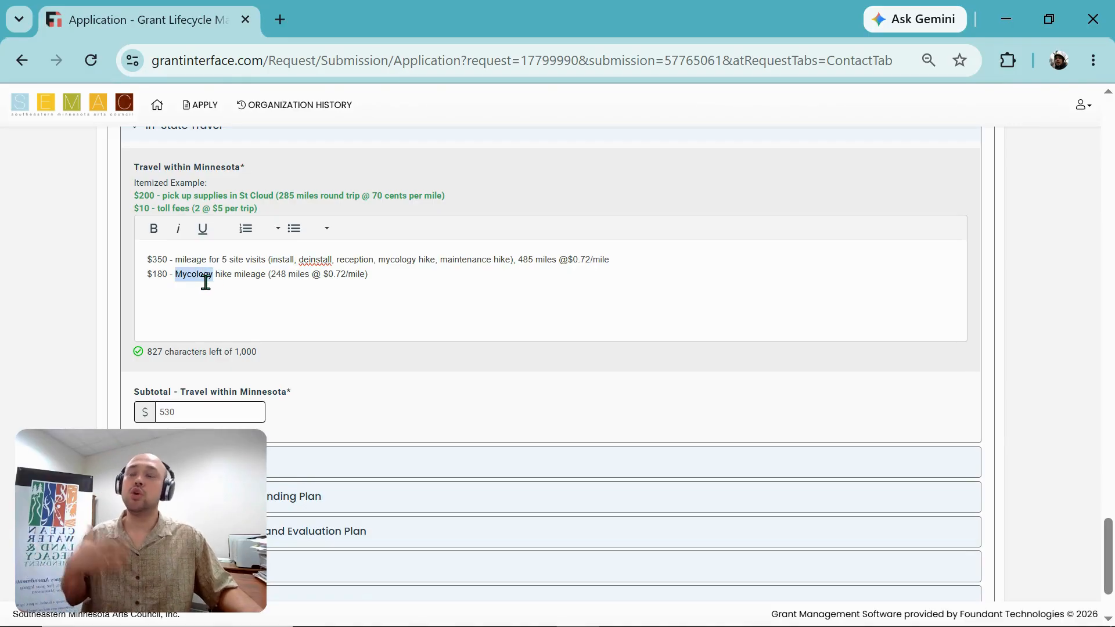
left_click(216, 311)
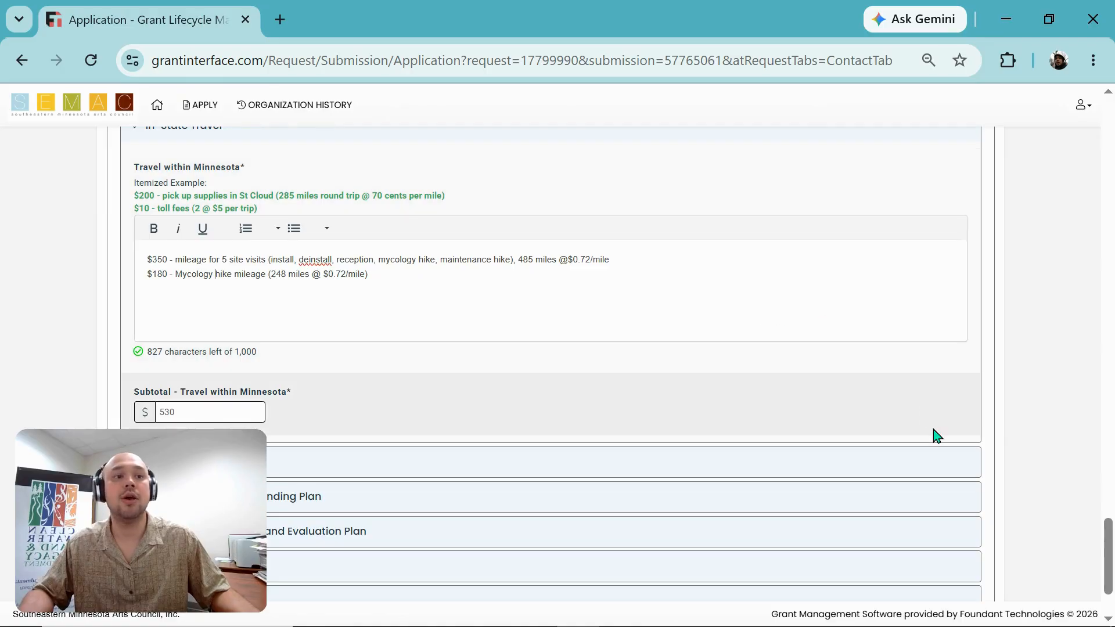
Expand Publicity, itemize $75 Facebook and Instagram ads, $195 printed promotional materials and $60 community newspaper advertisement, and set the Cost of Publicity subtotal to 330.
scroll(933, 436, "down", 2)
left_click(212, 367)
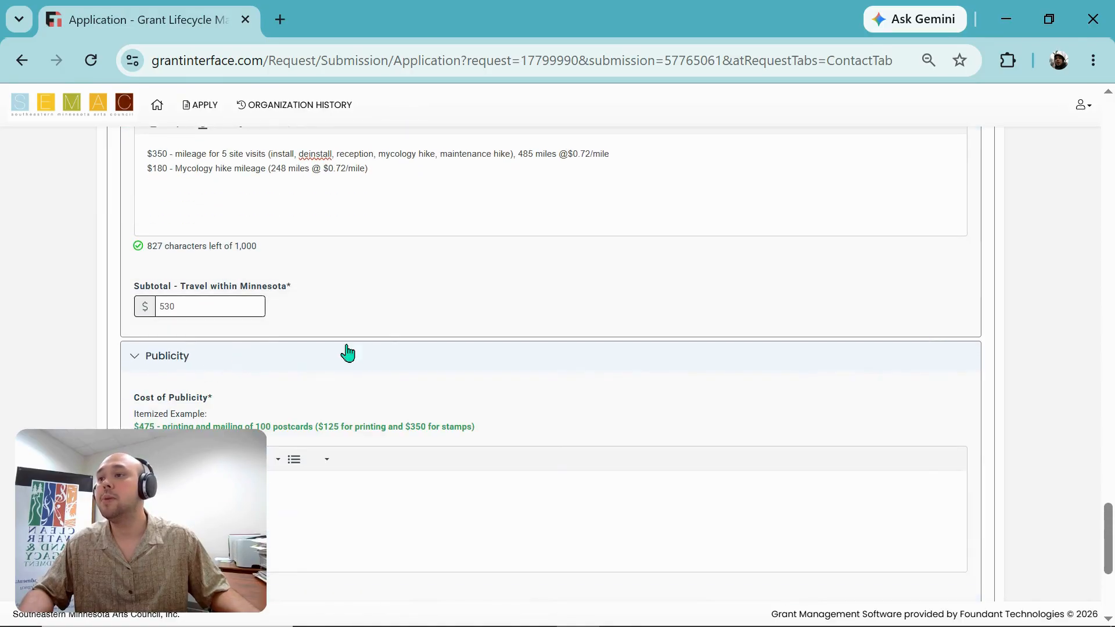
scroll(374, 351, "down", 3)
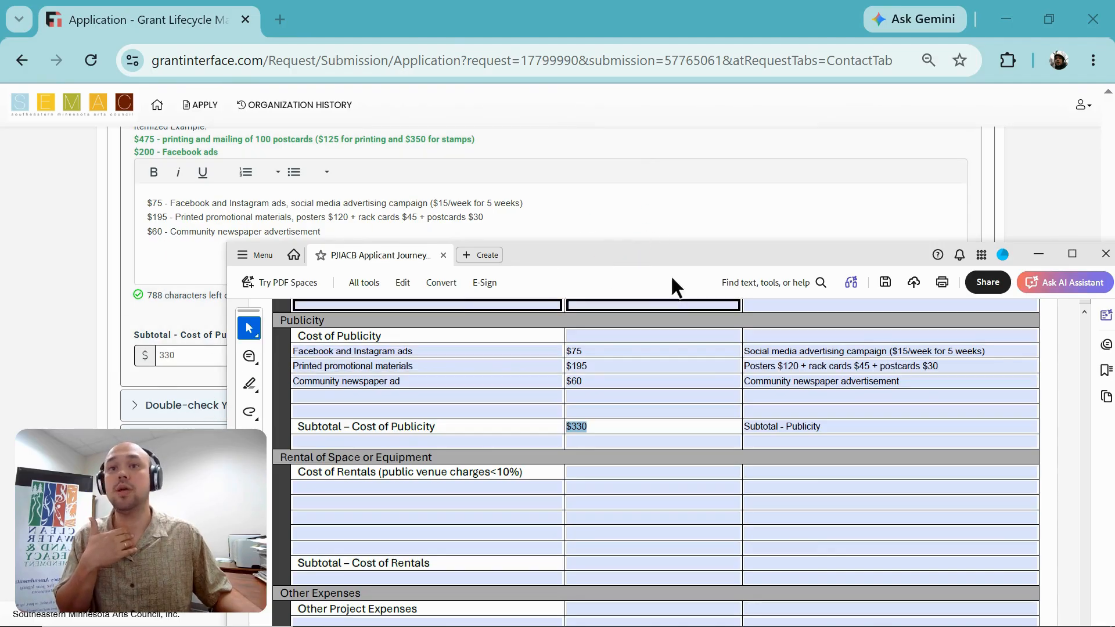
left_click_drag(682, 261, 0, 258)
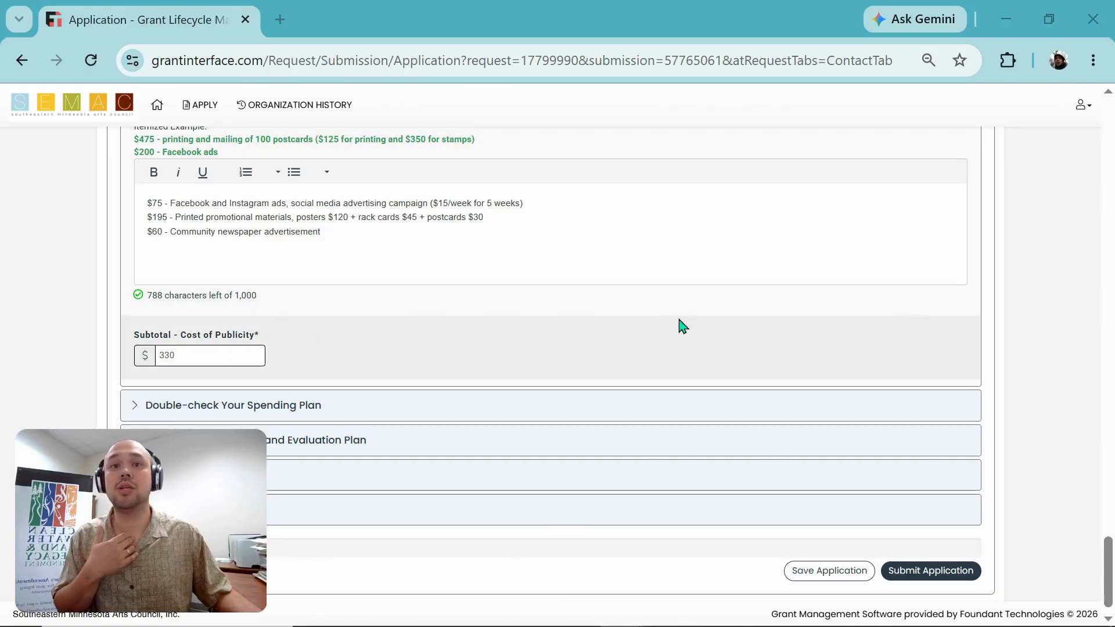
scroll(677, 326, "down", 1)
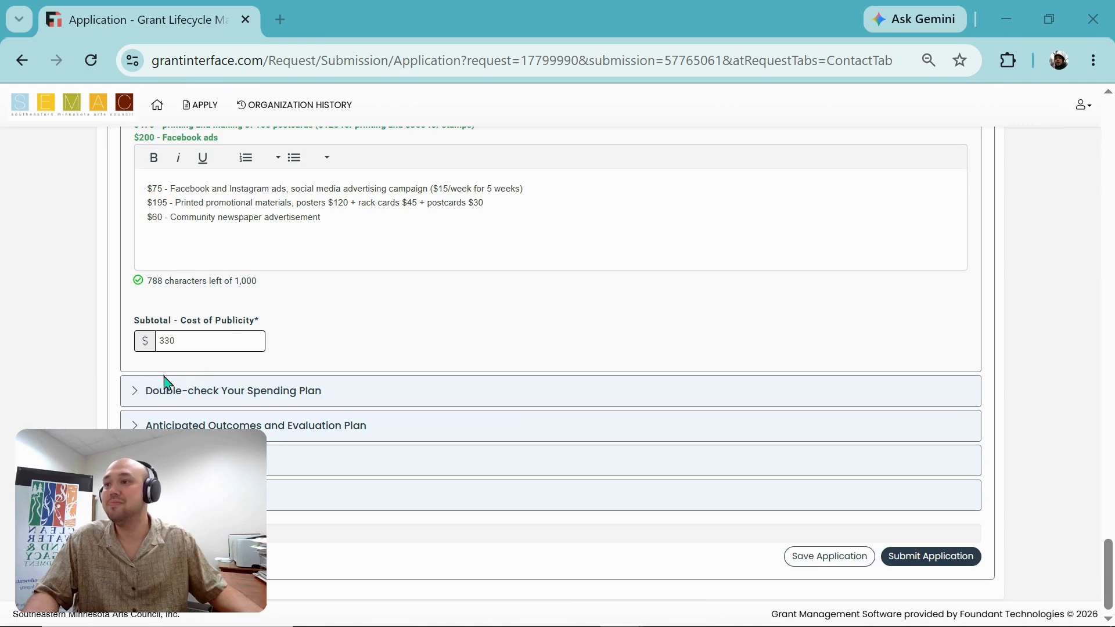
scroll(236, 343, "up", 2)
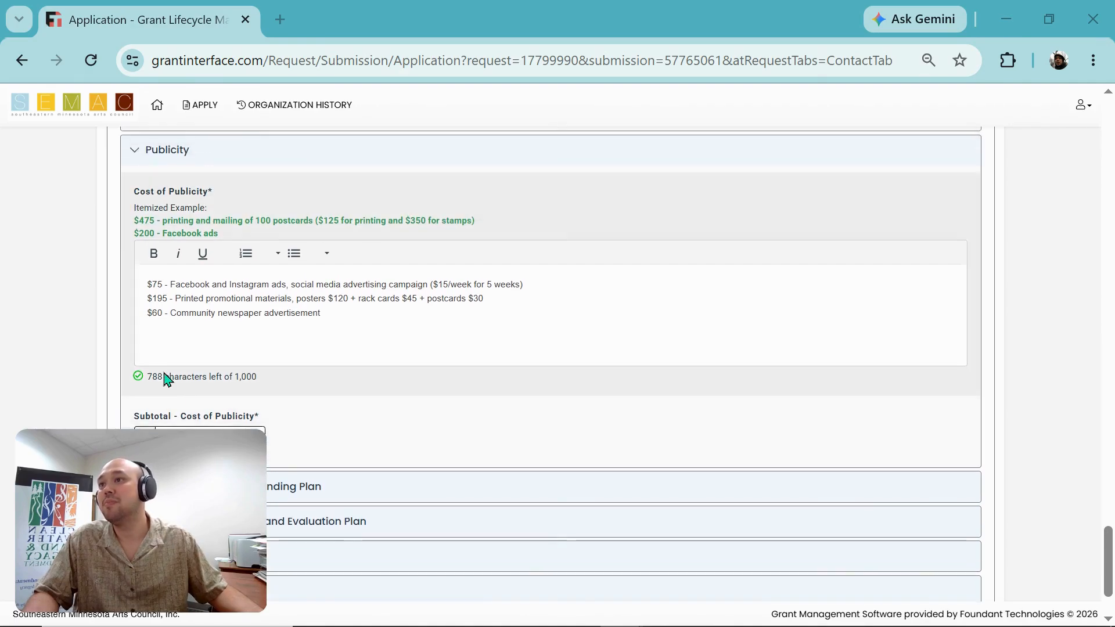
scroll(164, 380, "down", 2)
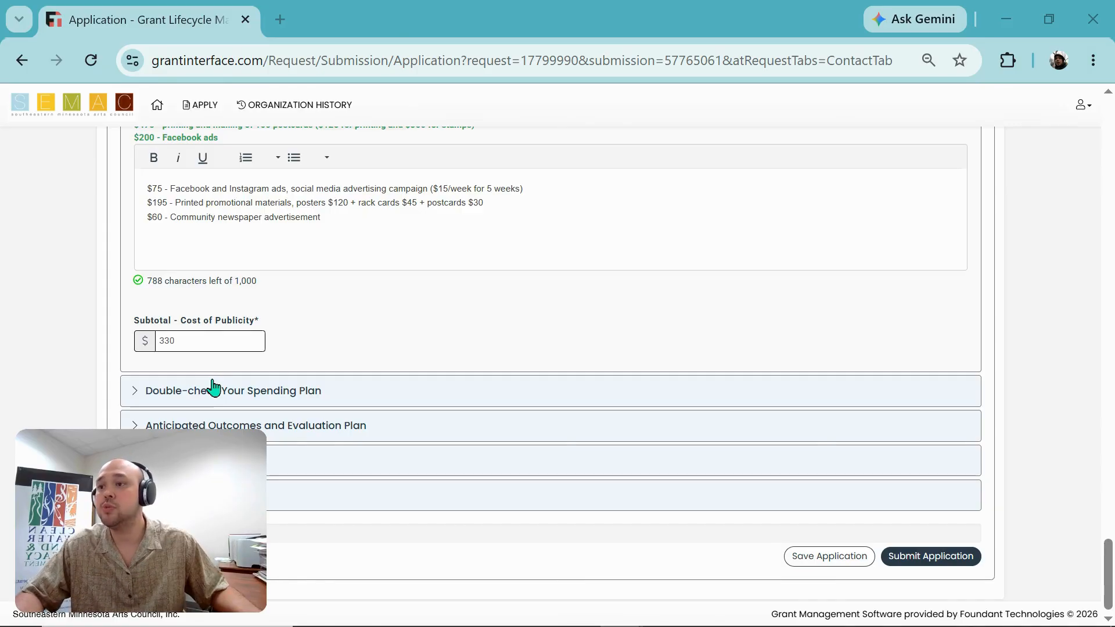
Expand Double-check Your Spending Plan and review its checklist, the total and request fields, and the Funding Source options.
left_click(327, 396)
scroll(406, 391, "down", 3)
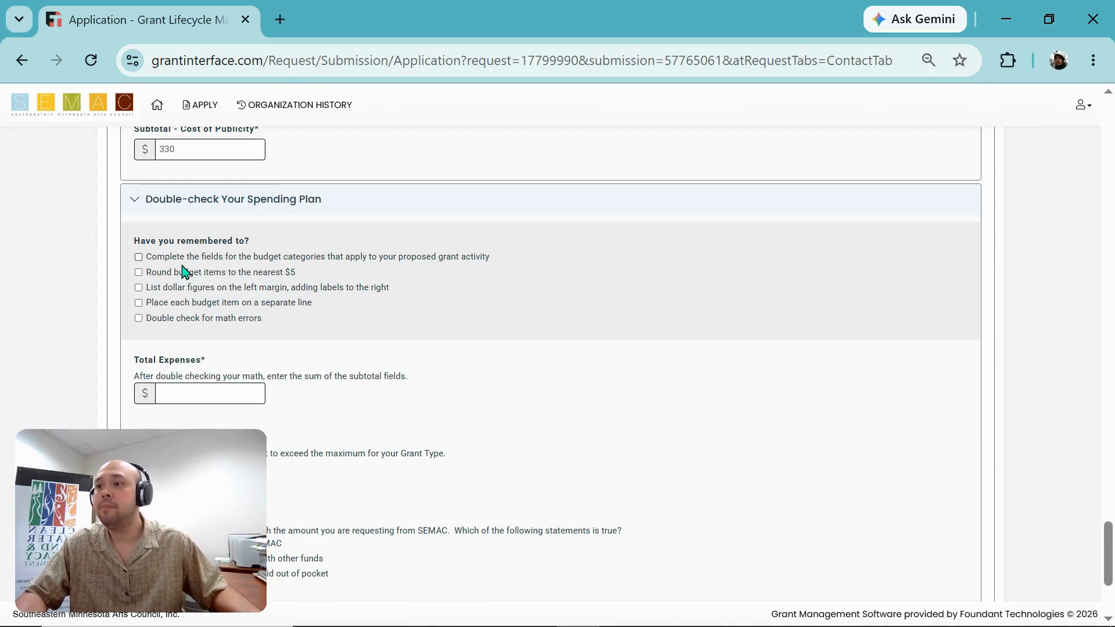
scroll(185, 272, "down", 3)
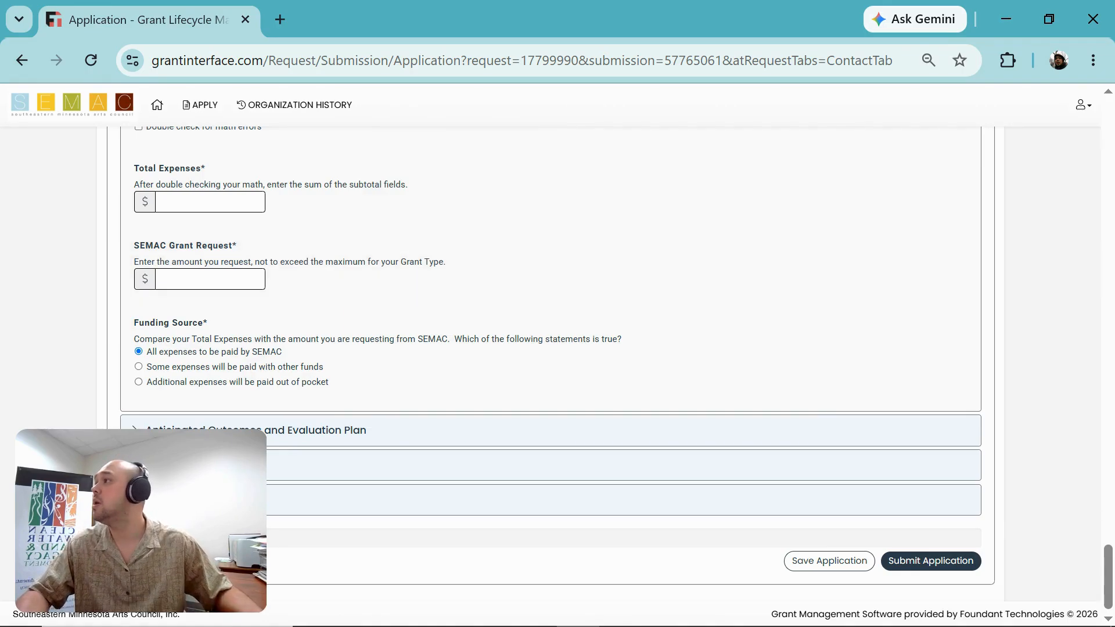
Set both Total Expenses and SEMAC Grant Request to 5,365.
left_click_drag(0, 186, 0, 45)
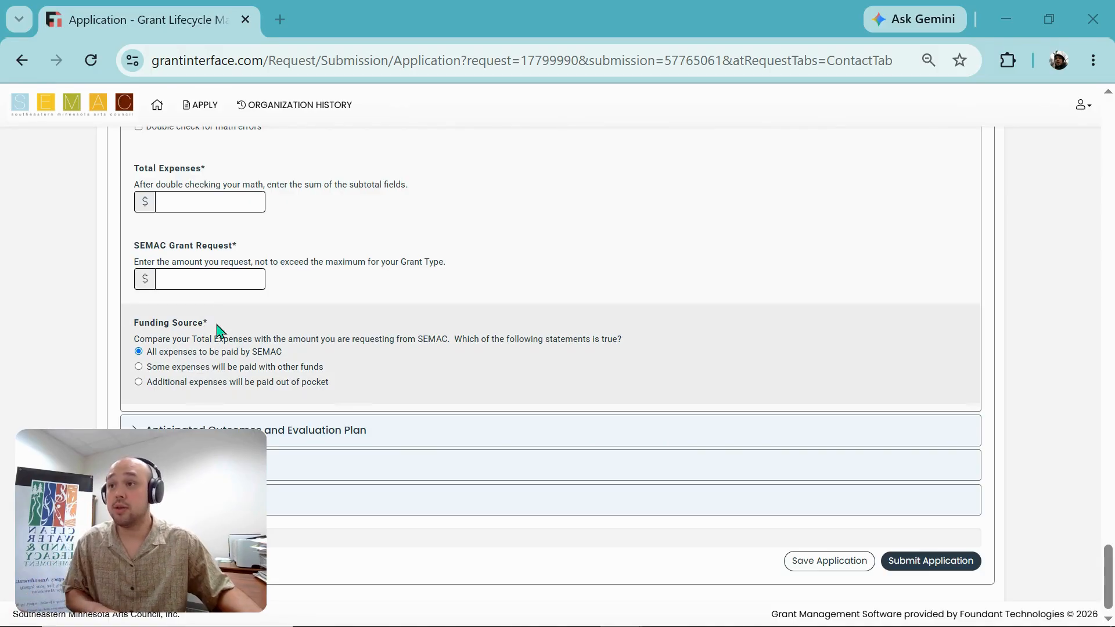
left_click(201, 276)
left_click(213, 201)
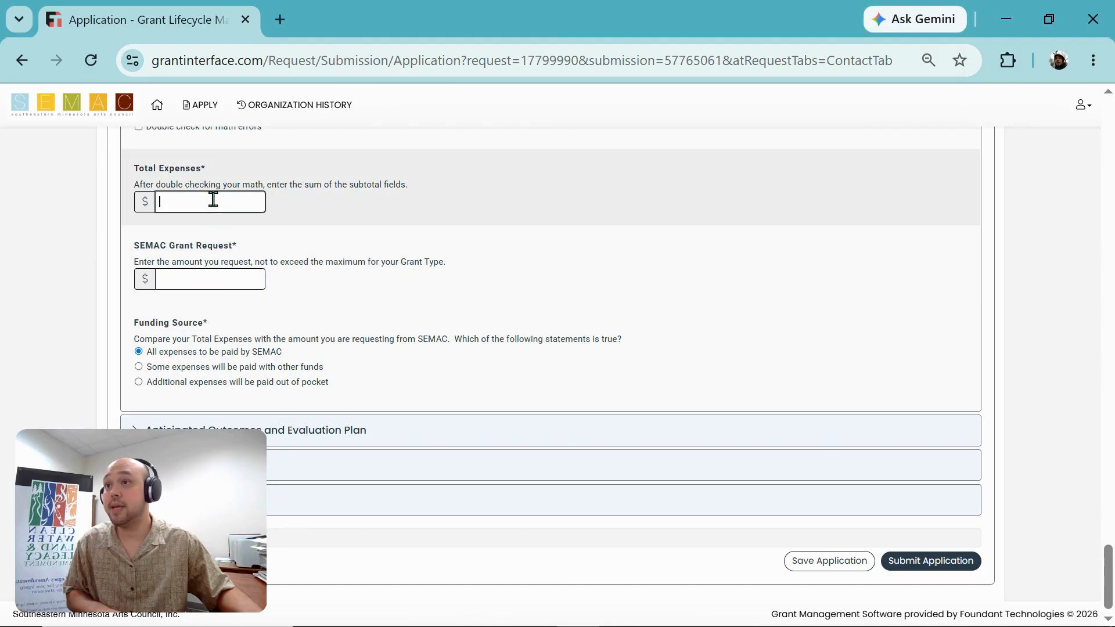
type("5,365")
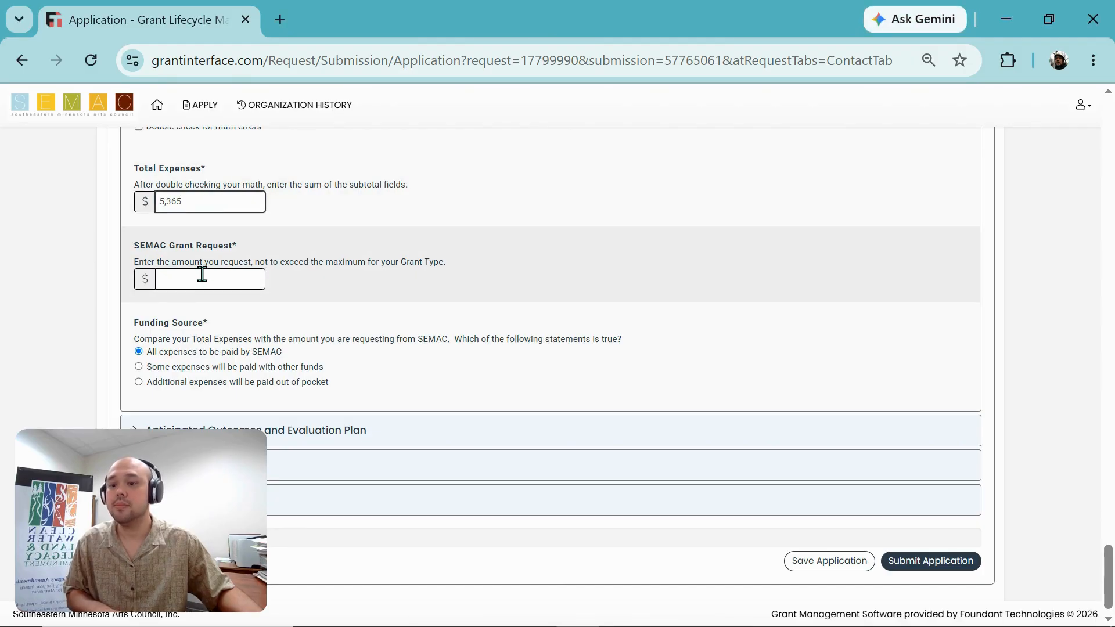
left_click(192, 277)
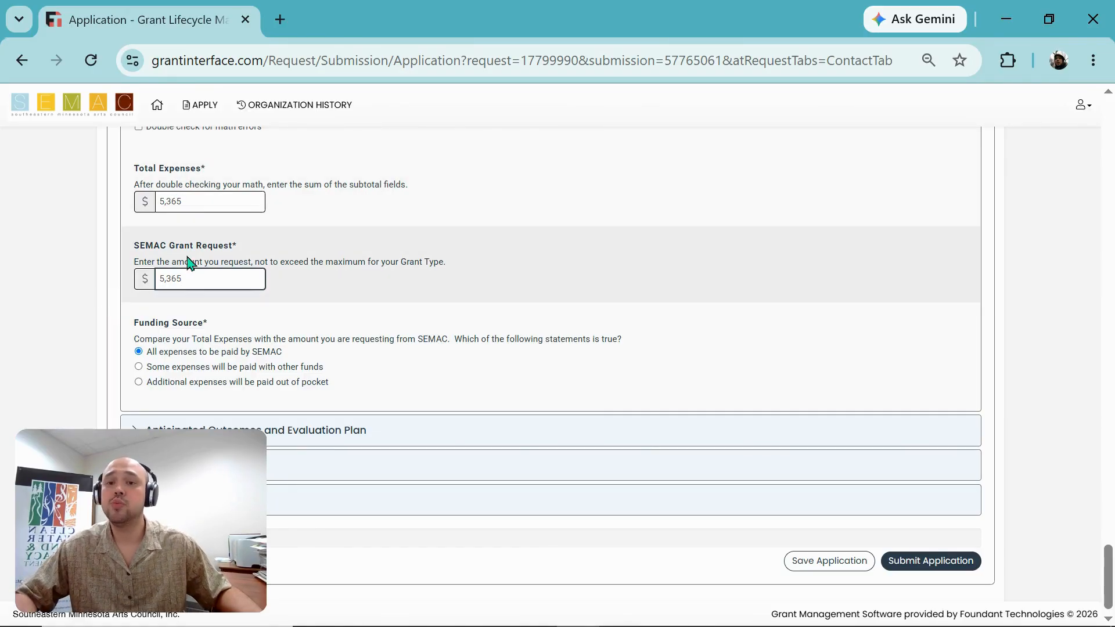
left_click(192, 279)
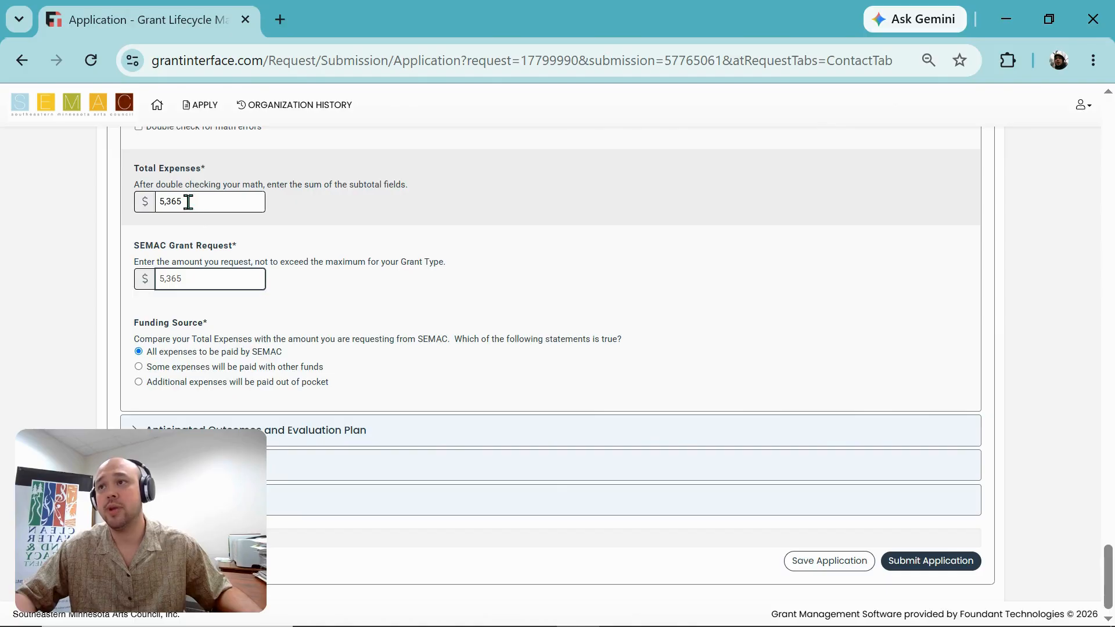
Set Total Expenses to 7500 and SEMAC Grant Request to 6000.
left_click_drag(194, 201, 156, 204)
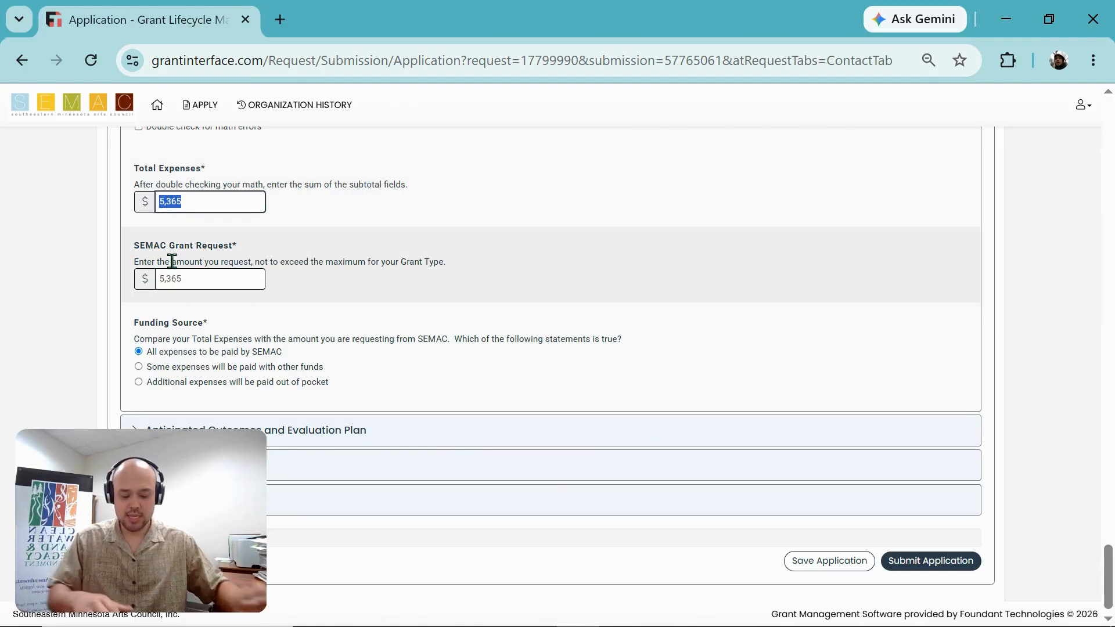
type("7500")
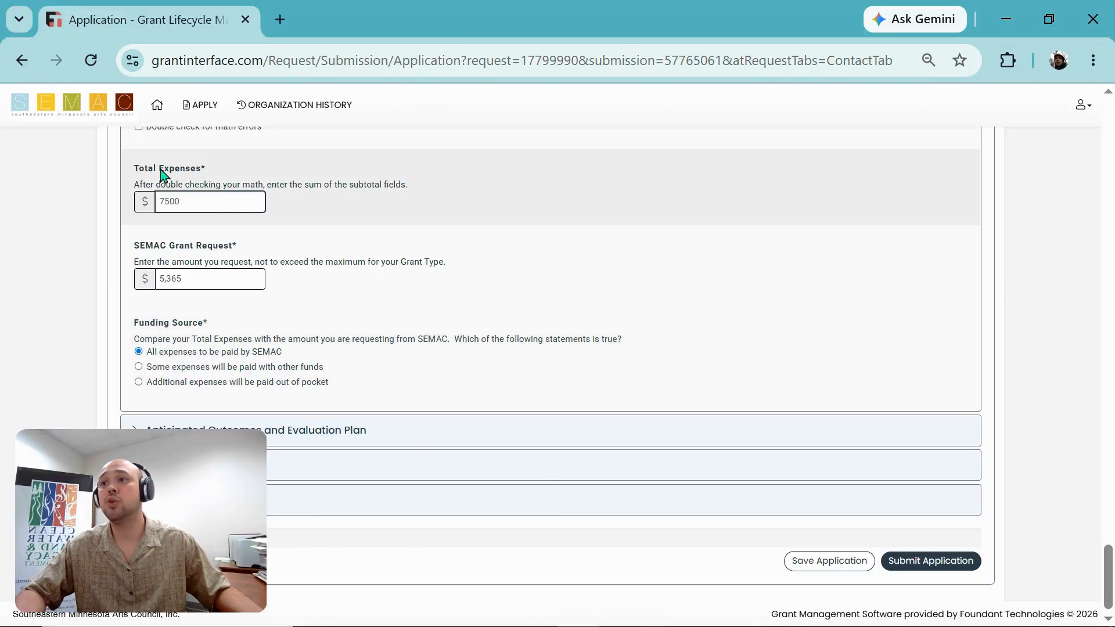
left_click_drag(191, 281, 155, 284)
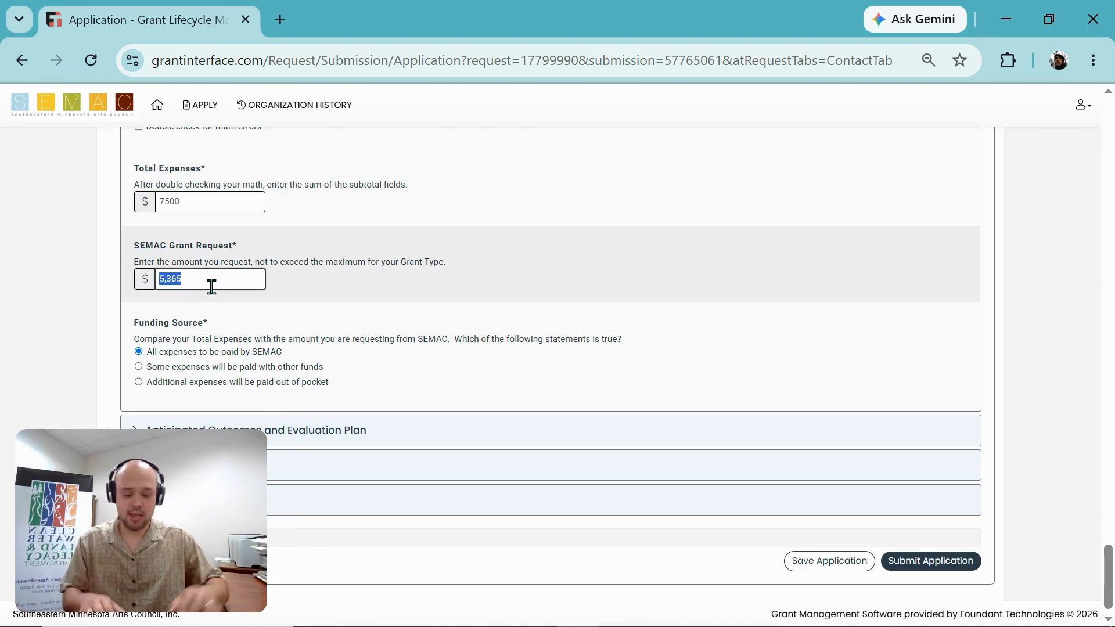
type("6")
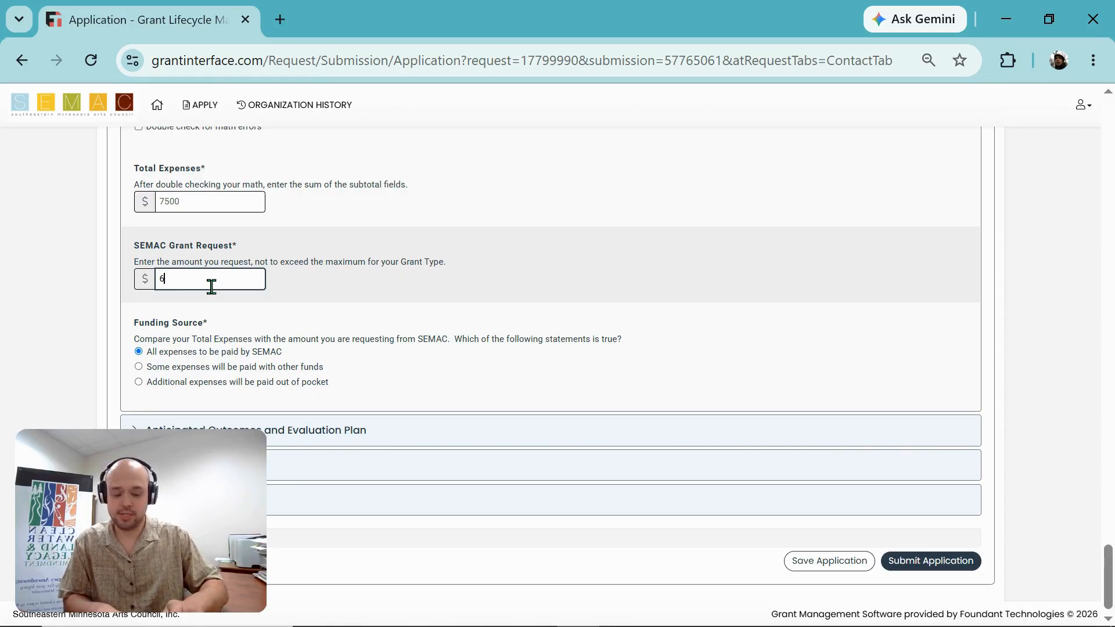
type("000")
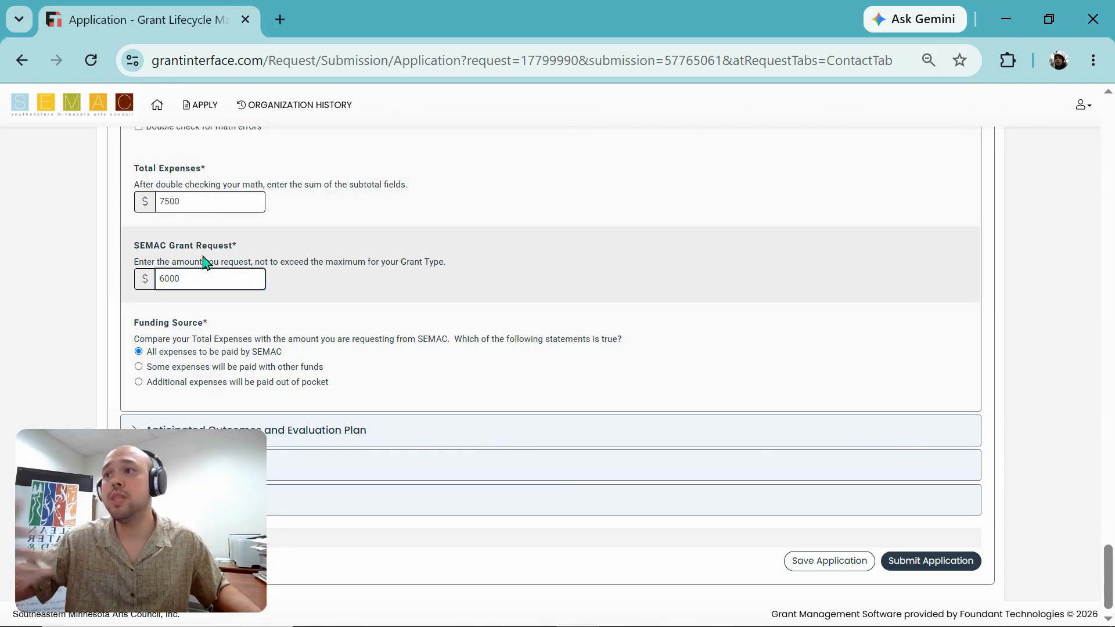
Try the different Funding Source statements and settle on "Some expenses will be paid with other funds".
left_click(140, 367)
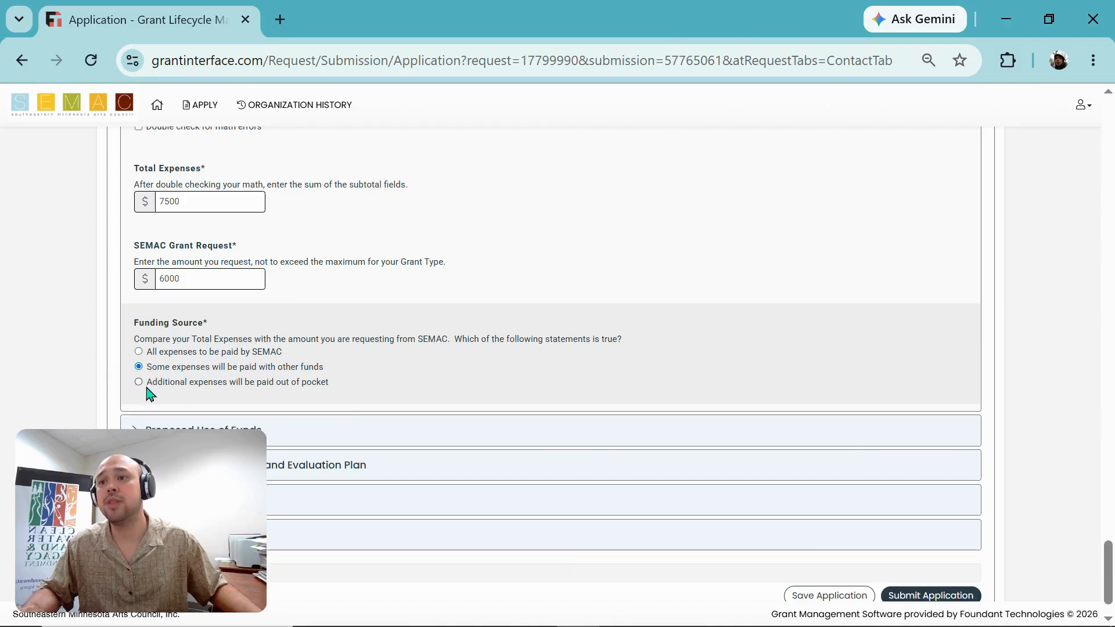
left_click(140, 383)
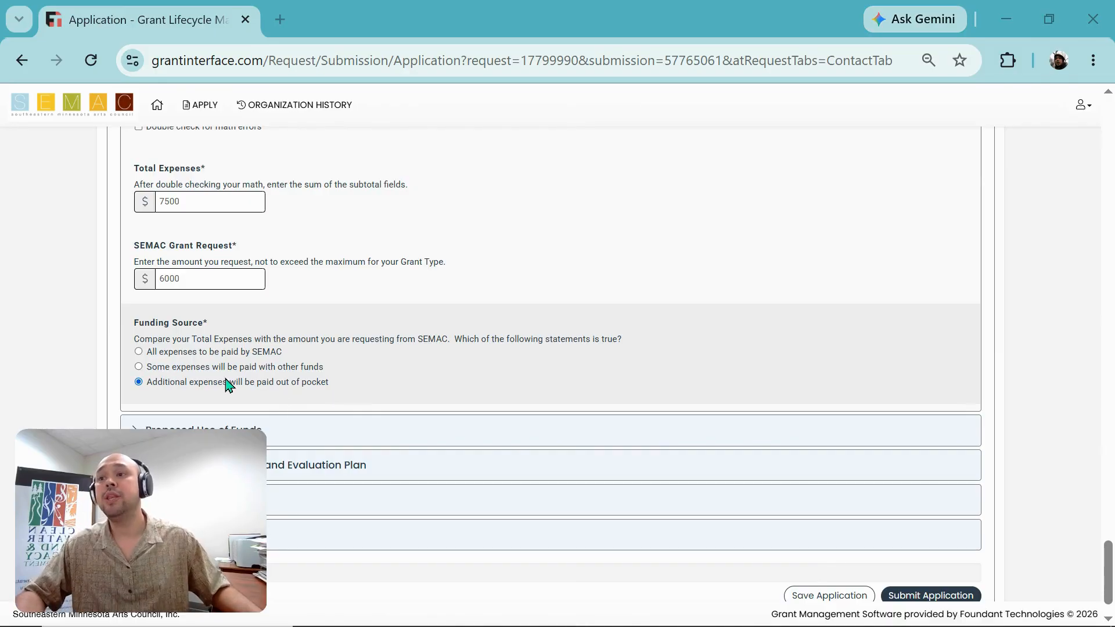
left_click(139, 367)
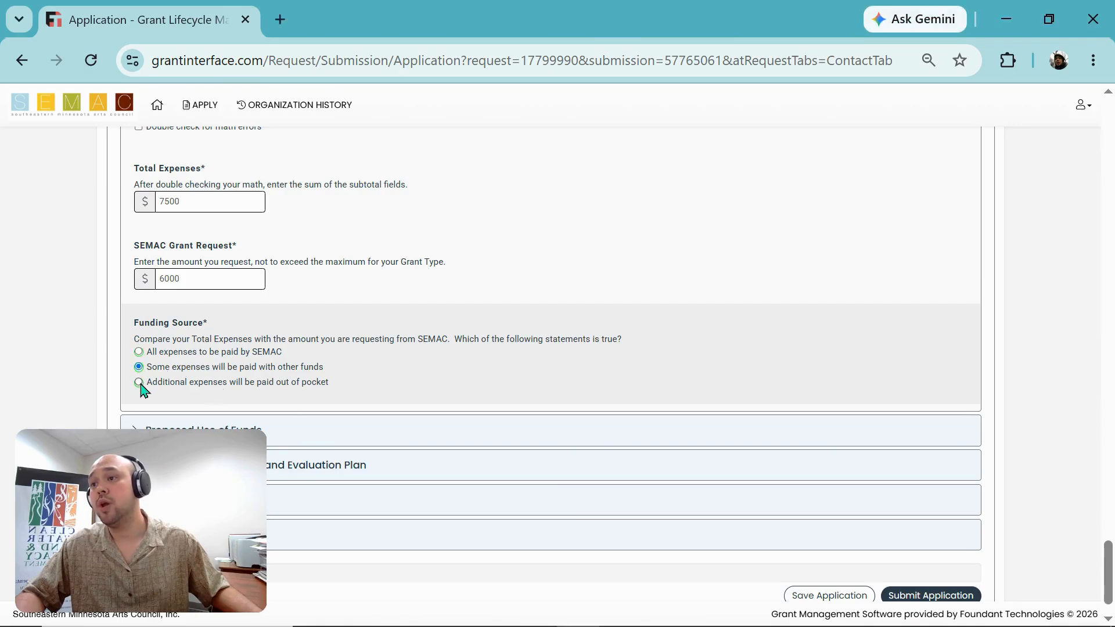
left_click(139, 383)
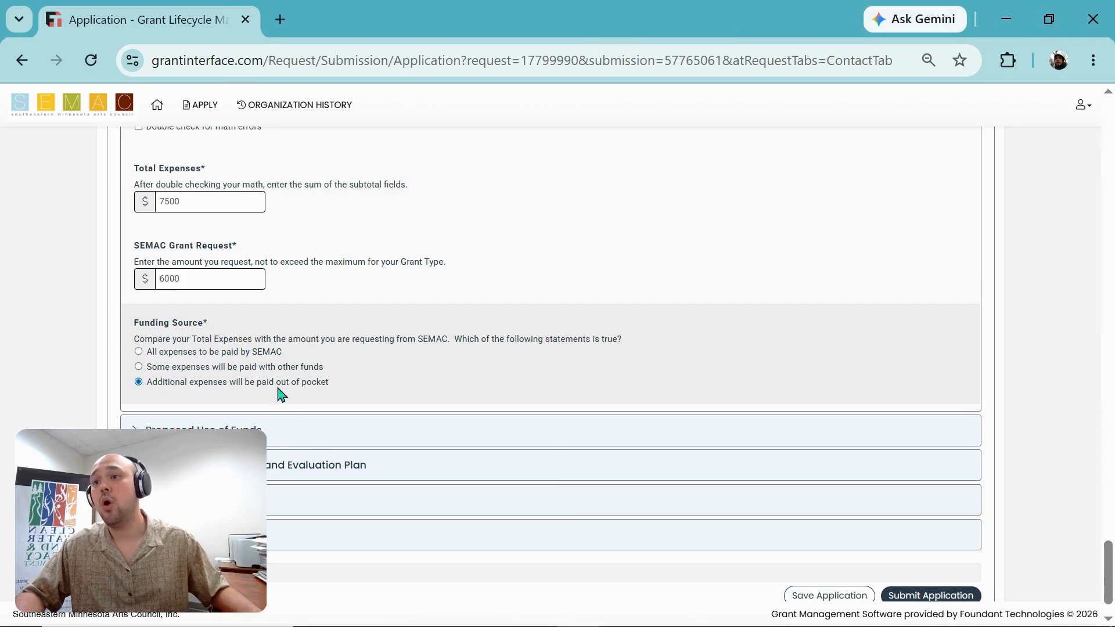
scroll(281, 394, "down", 1)
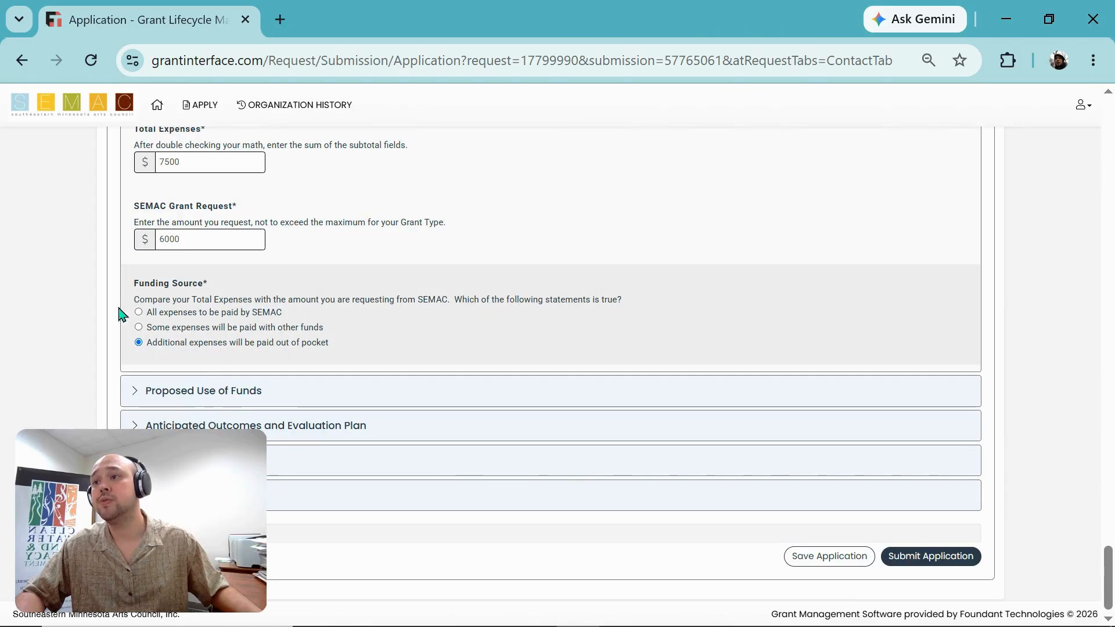
left_click(138, 312)
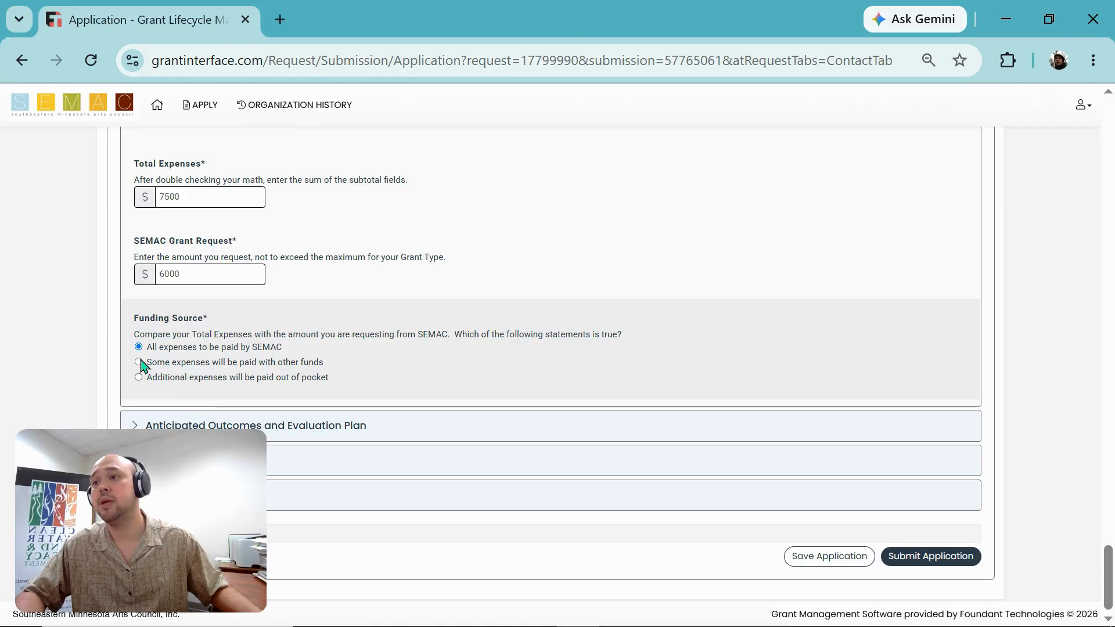
left_click(139, 363)
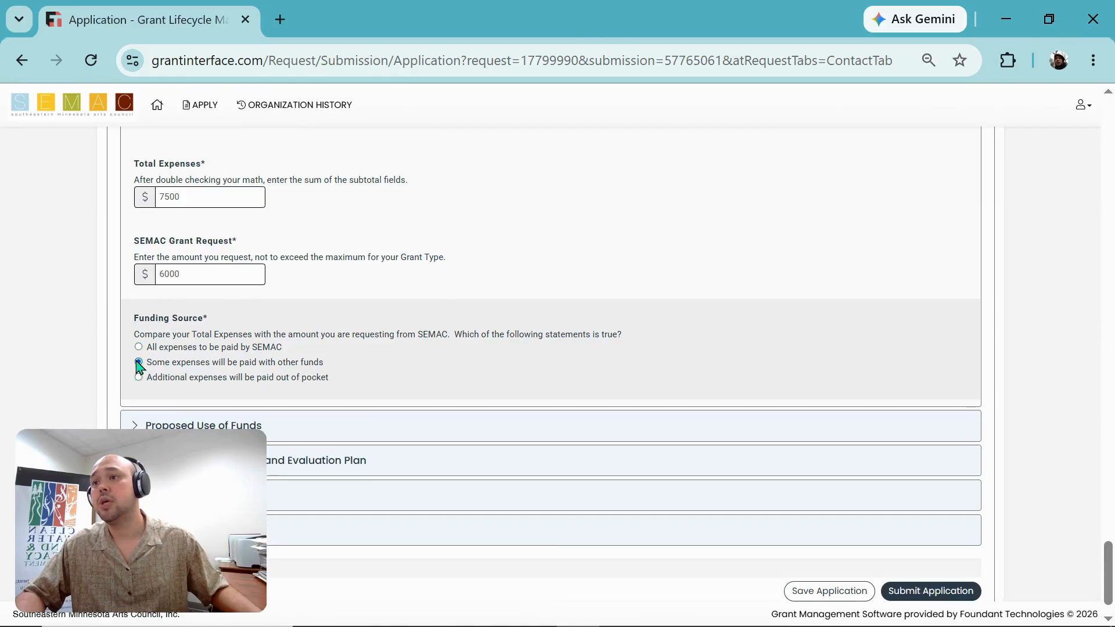
Expand Proposed Use of Funds and review the instructions for Use of SEMAC Funds and Other Funding.
scroll(307, 405, "down", 1)
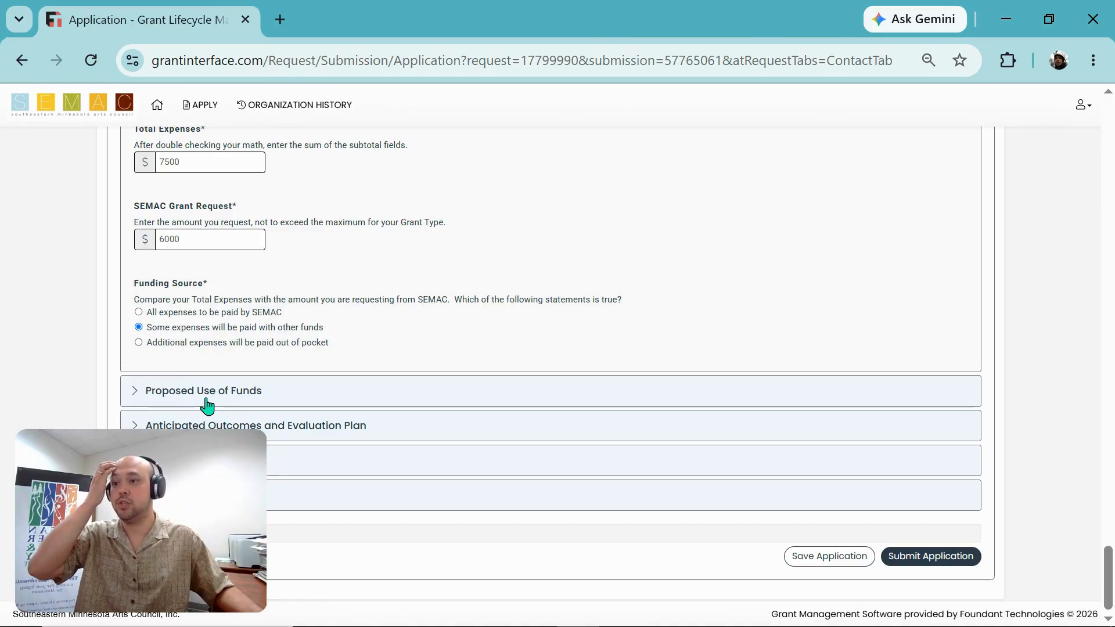
left_click(217, 400)
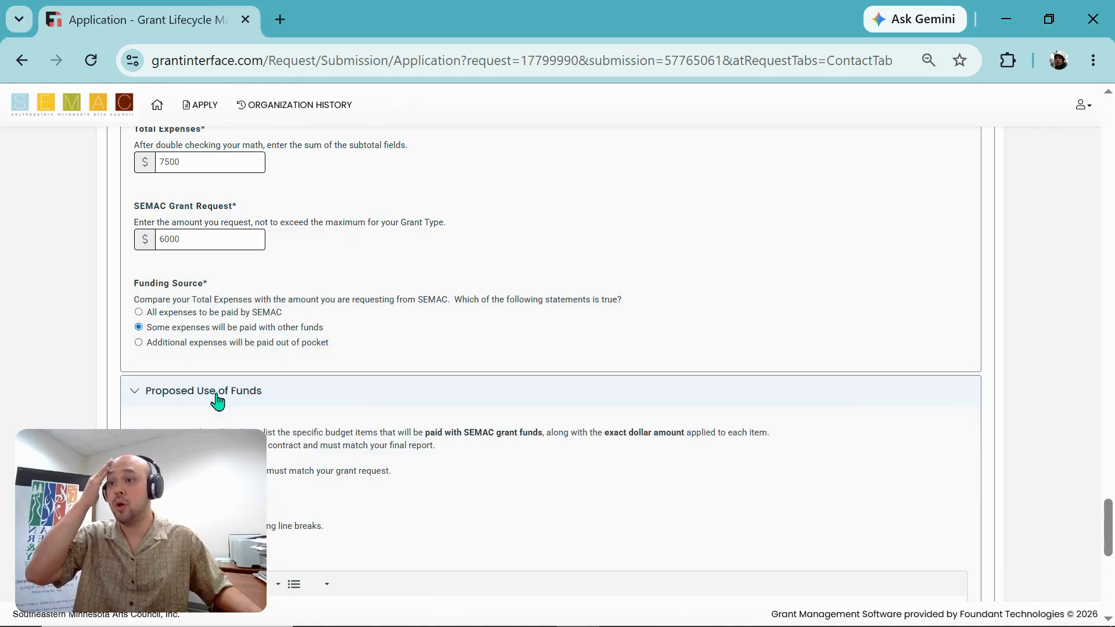
scroll(361, 381, "down", 5)
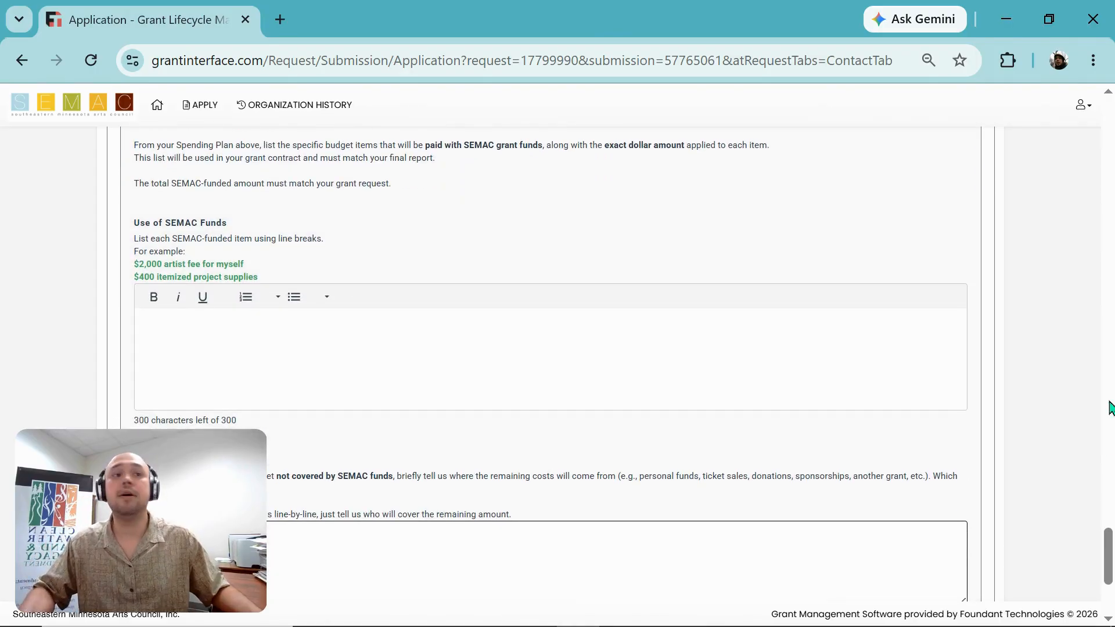
left_click_drag(1108, 568, 1109, 562)
left_click_drag(1110, 562, 1109, 566)
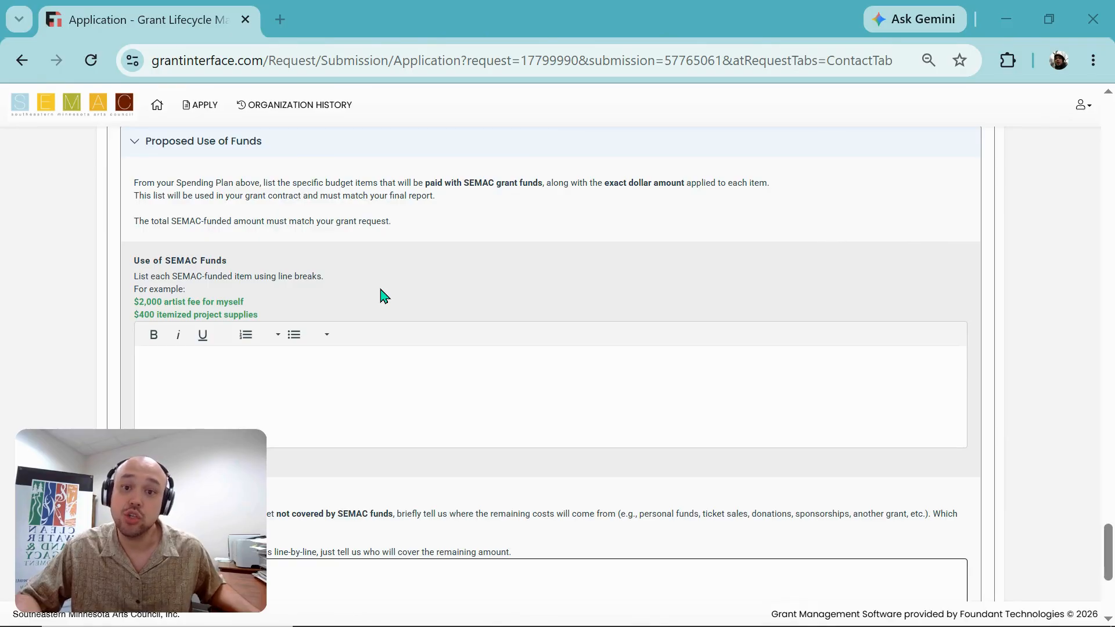
scroll(196, 278, "down", 5)
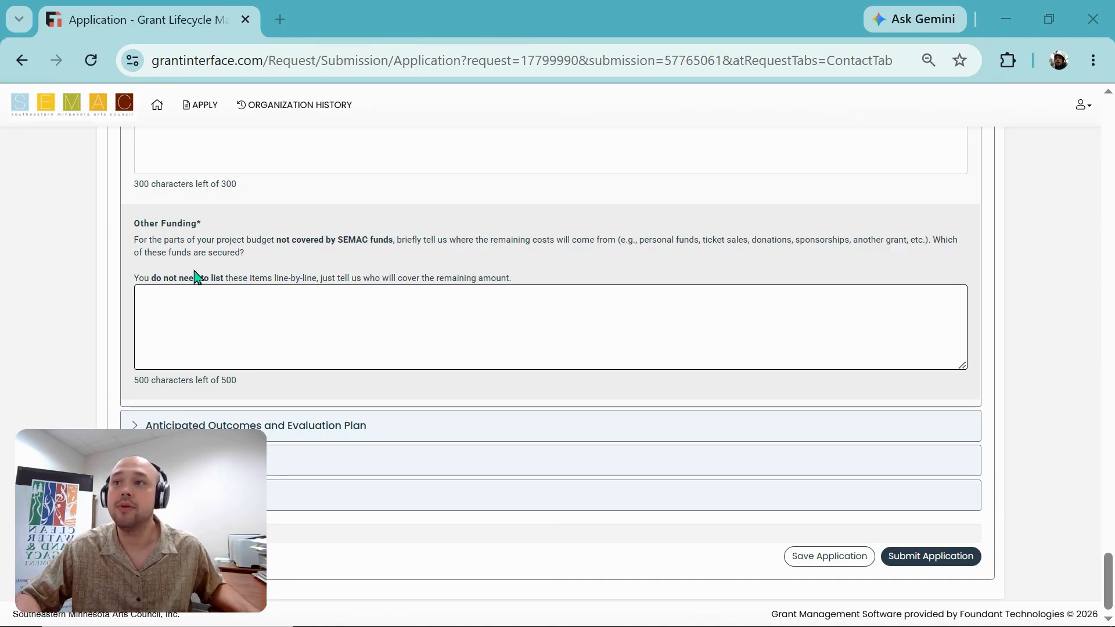
List SEMAC-funded items: $1,400 artistic fees, $120 evaluation, $2,225 non-expendable items, $760 supplies, $530 travel, $330 publicity, $635 liability insurance, and explain the remainder under Other Funding.
scroll(197, 276, "up", 2)
scroll(286, 294, "up", 2)
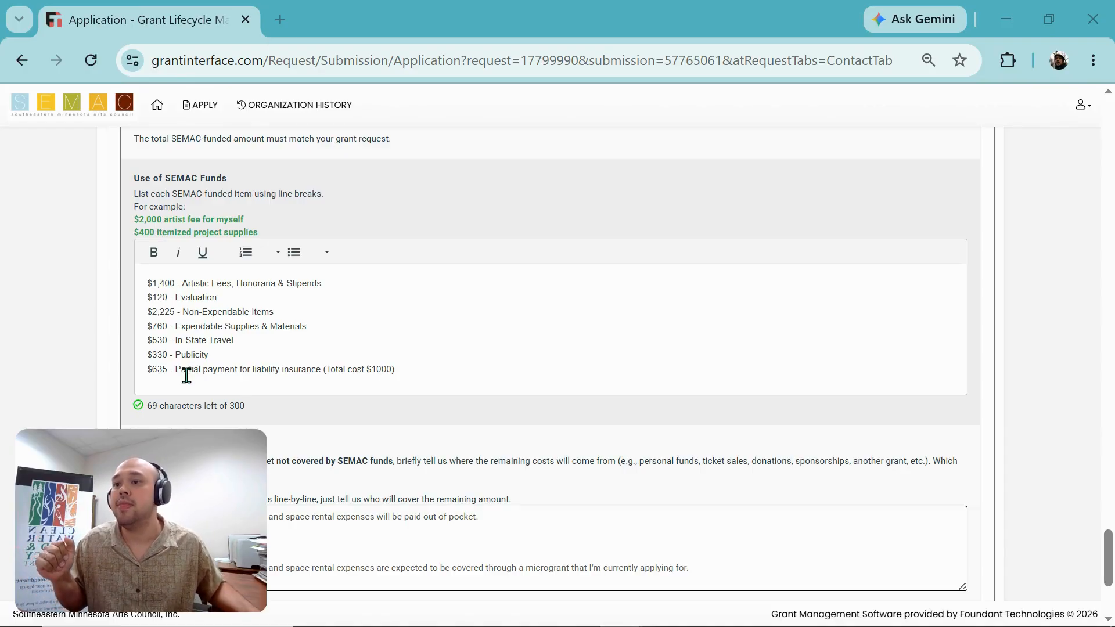
scroll(192, 371, "down", 2)
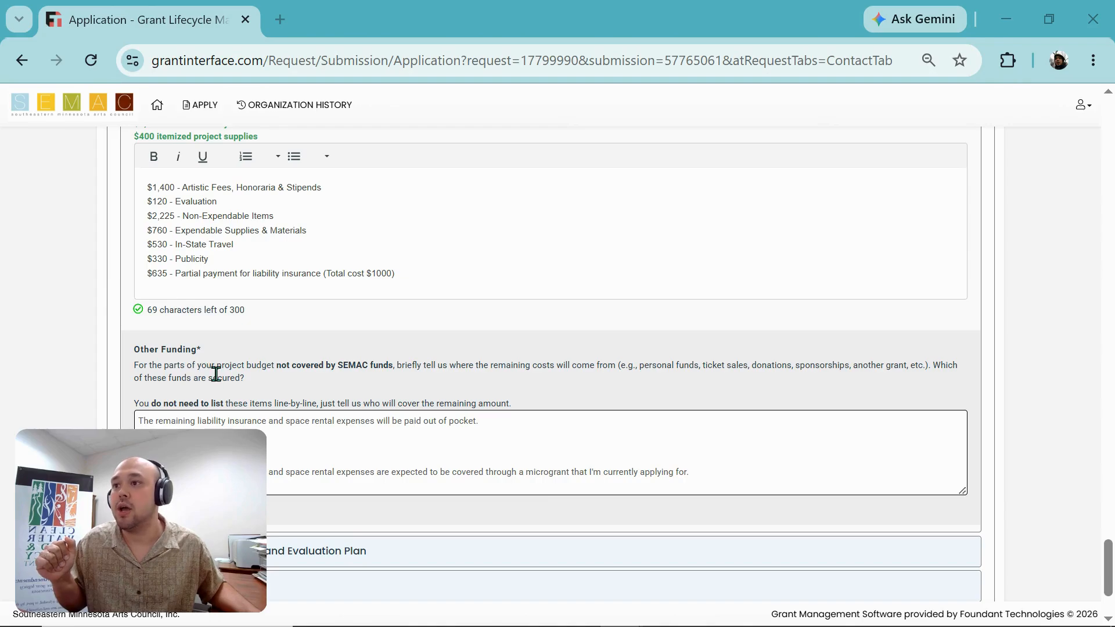
scroll(215, 373, "down", 2)
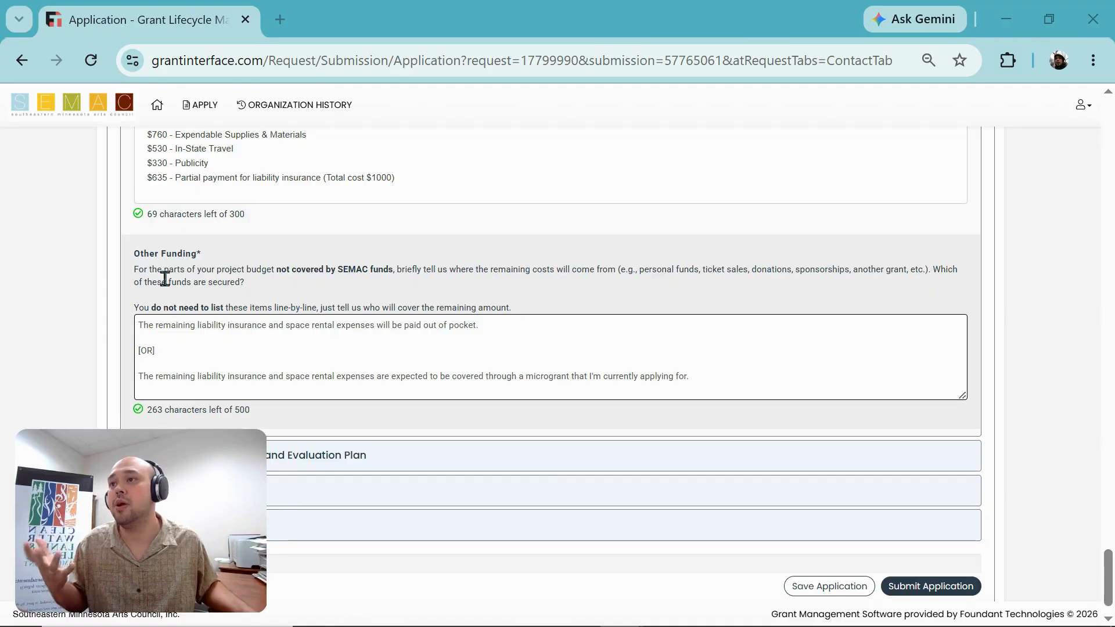
scroll(730, 356, "up", 5)
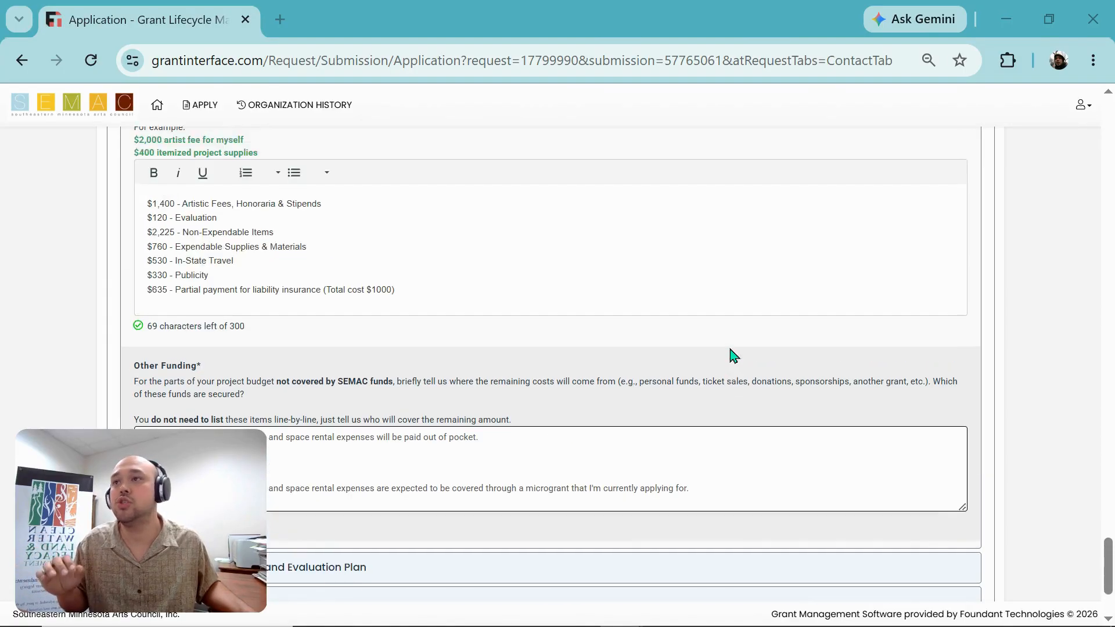
scroll(523, 314, "up", 2)
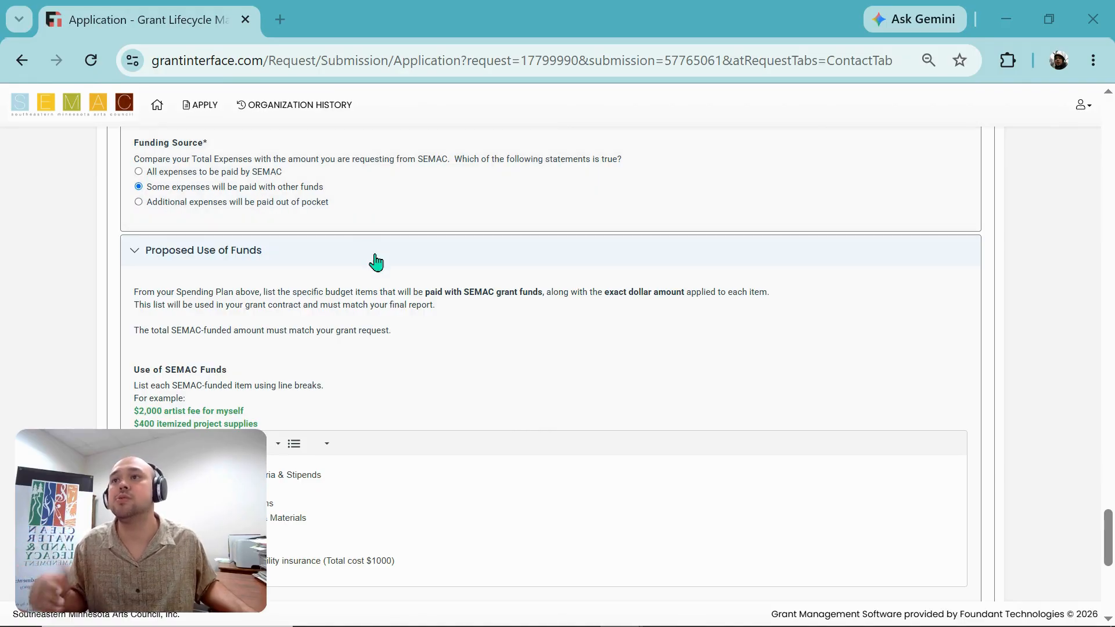
scroll(810, 380, "down", 3)
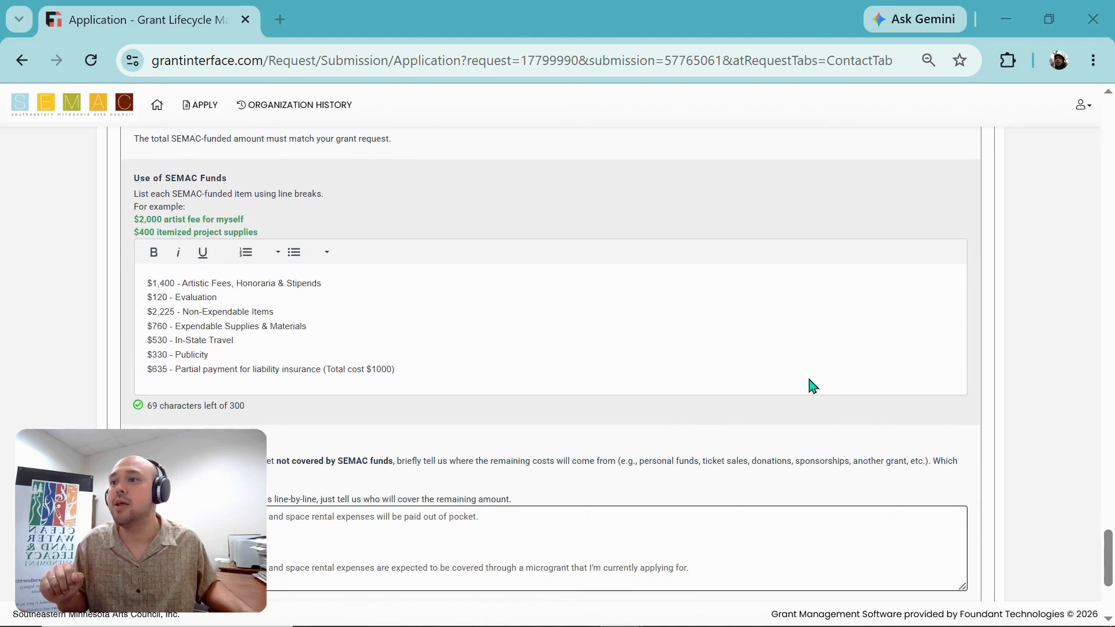
scroll(810, 375, "down", 4)
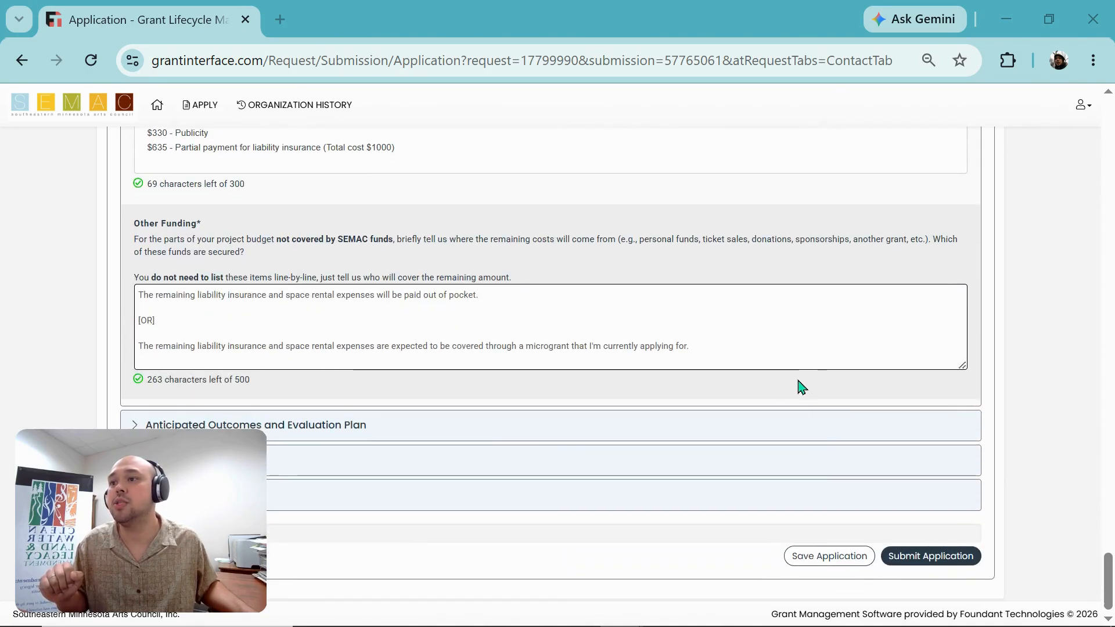
Expand Anticipated Outcomes and Evaluation Plan, choose "Minnesotans learn, grow, or change because they participate in quality arts experiences", and tick Interviews as an evaluation method.
left_click(471, 426)
scroll(523, 426, "down", 5)
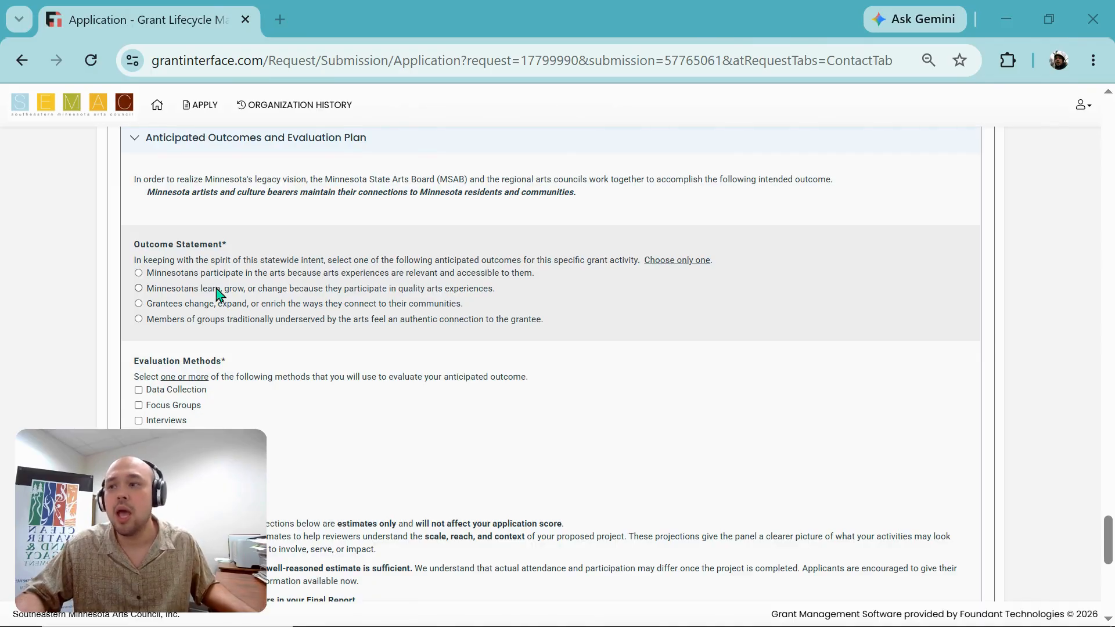
left_click(139, 288)
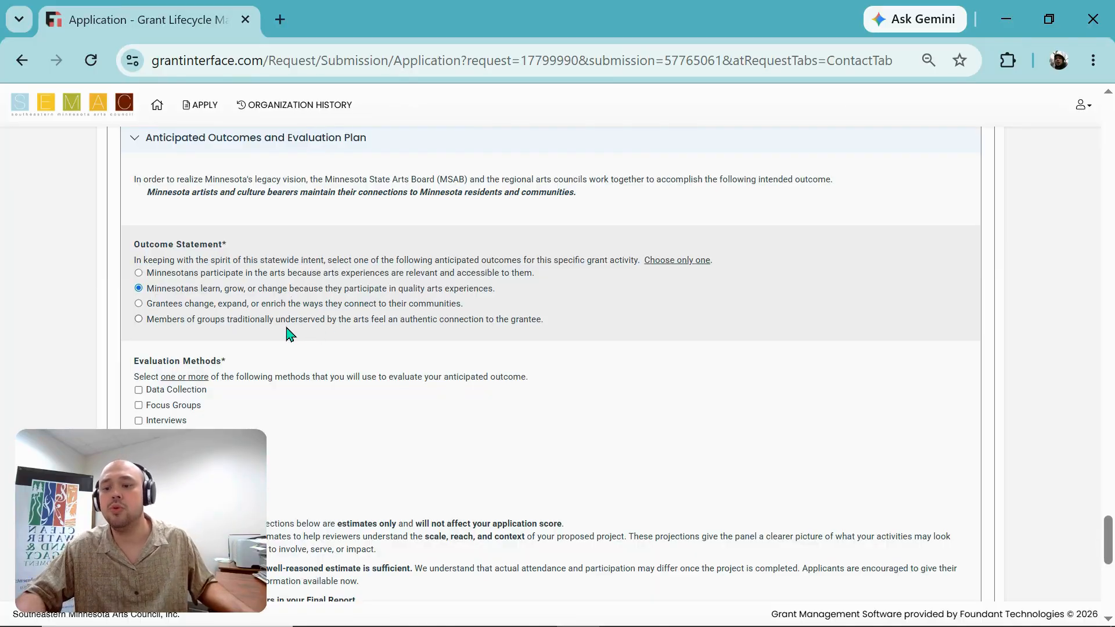
scroll(289, 334, "down", 3)
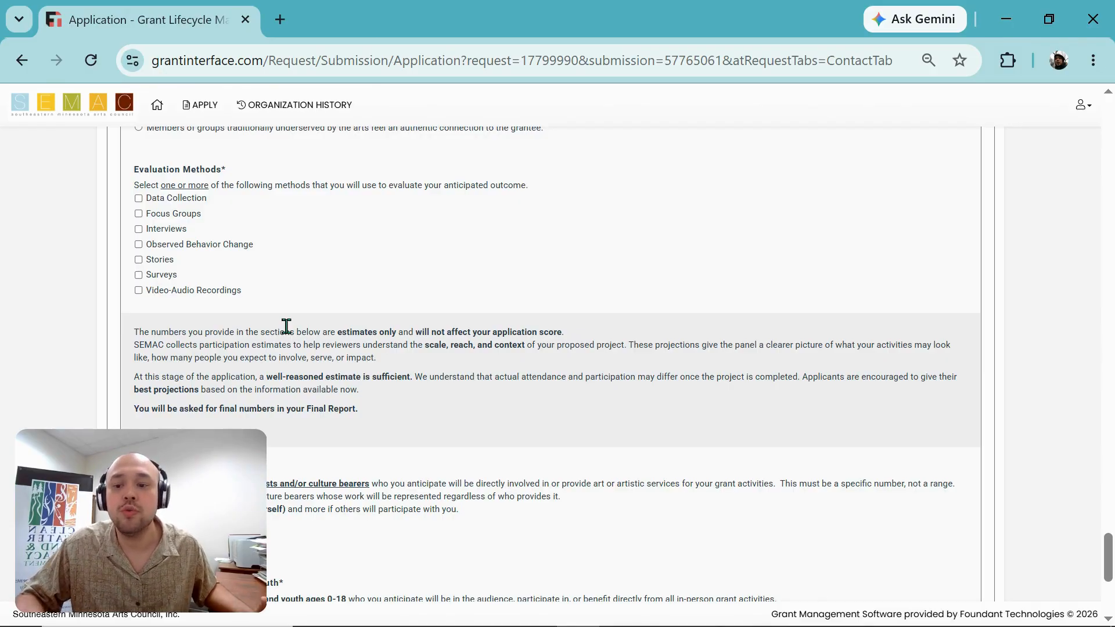
scroll(325, 317, "down", 2)
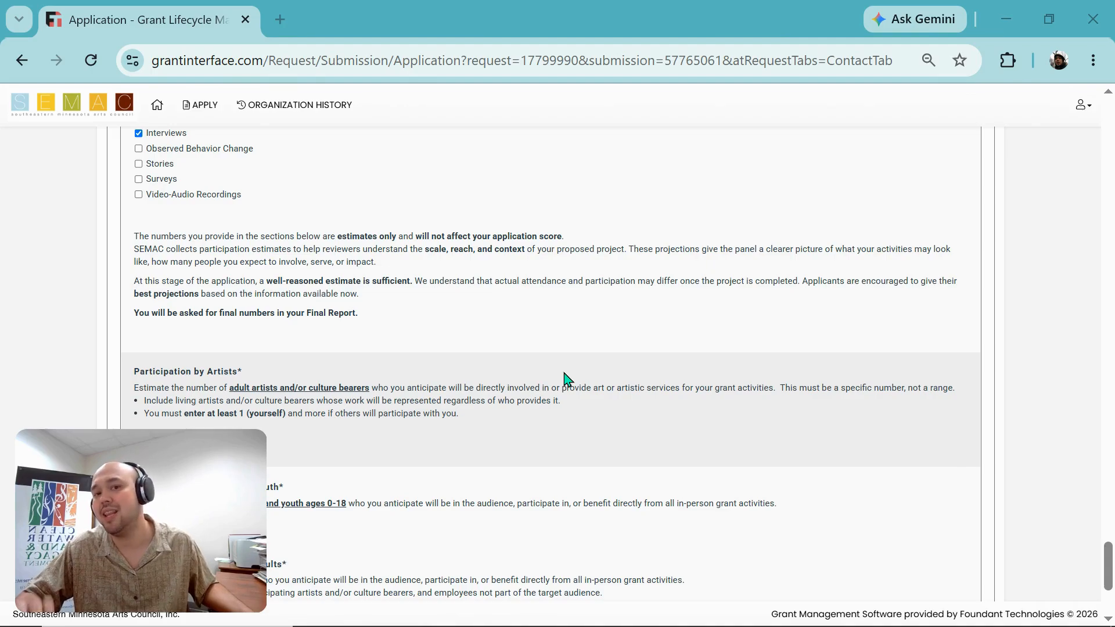
Set Participation by Artists to 3, In-Person Participation by Youth to 50 and In-Person Participation by Adults to 50.
scroll(326, 386, "down", 3)
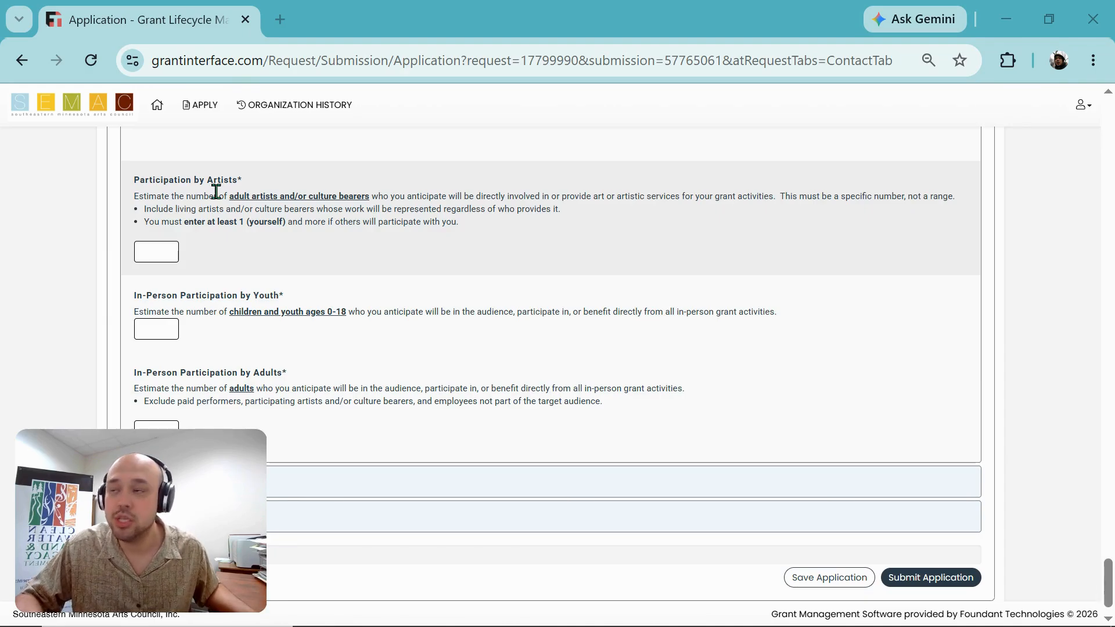
left_click(160, 255)
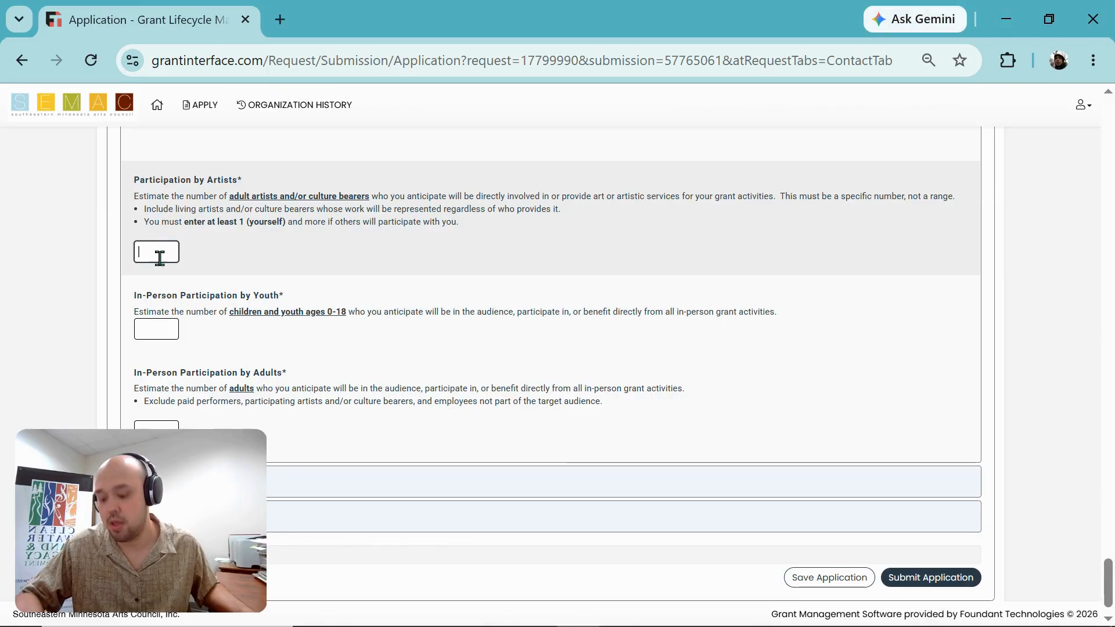
type("3")
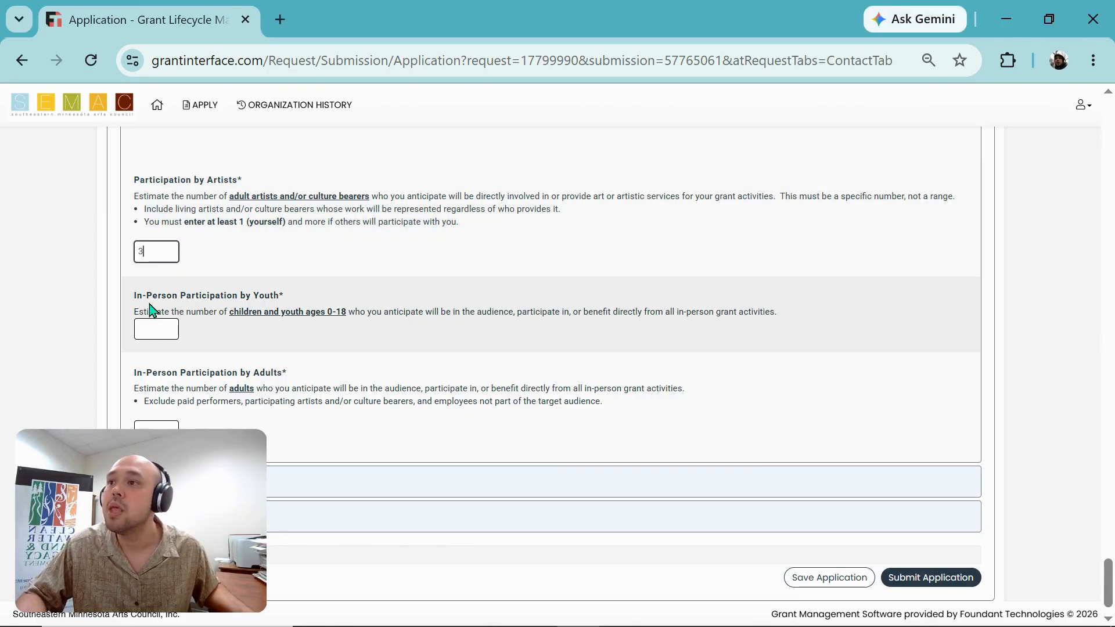
scroll(150, 309, "down", 1)
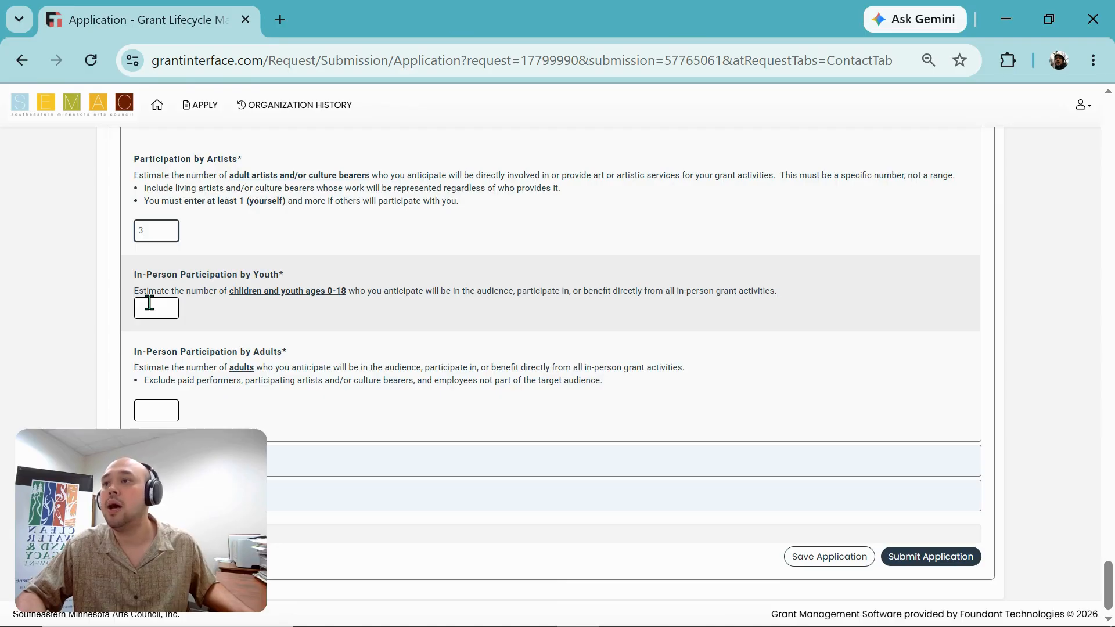
key("Tab")
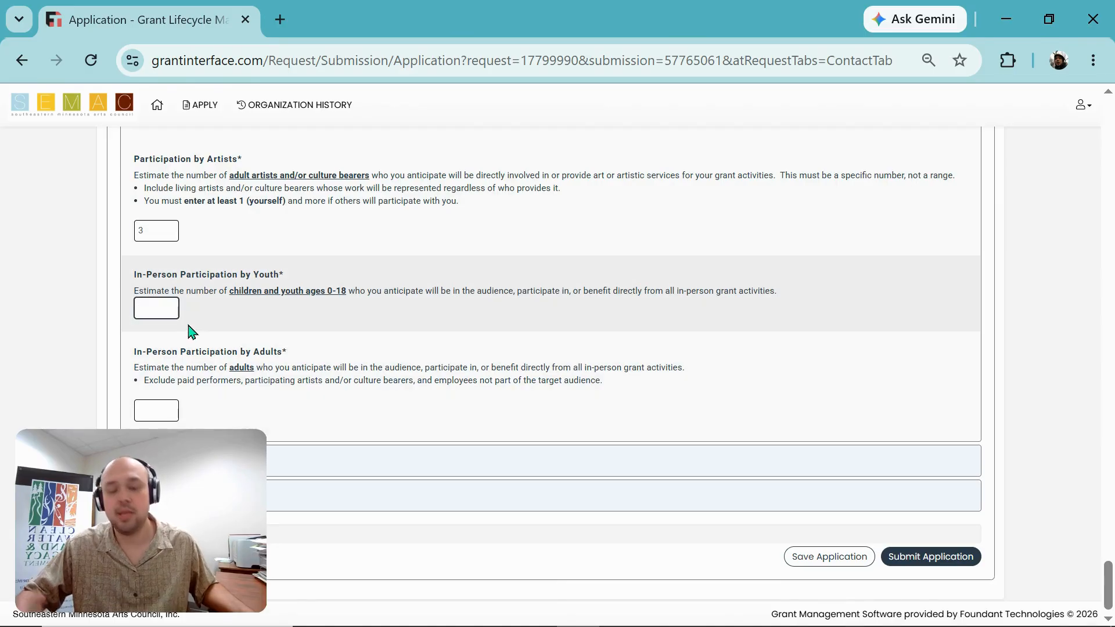
type("50")
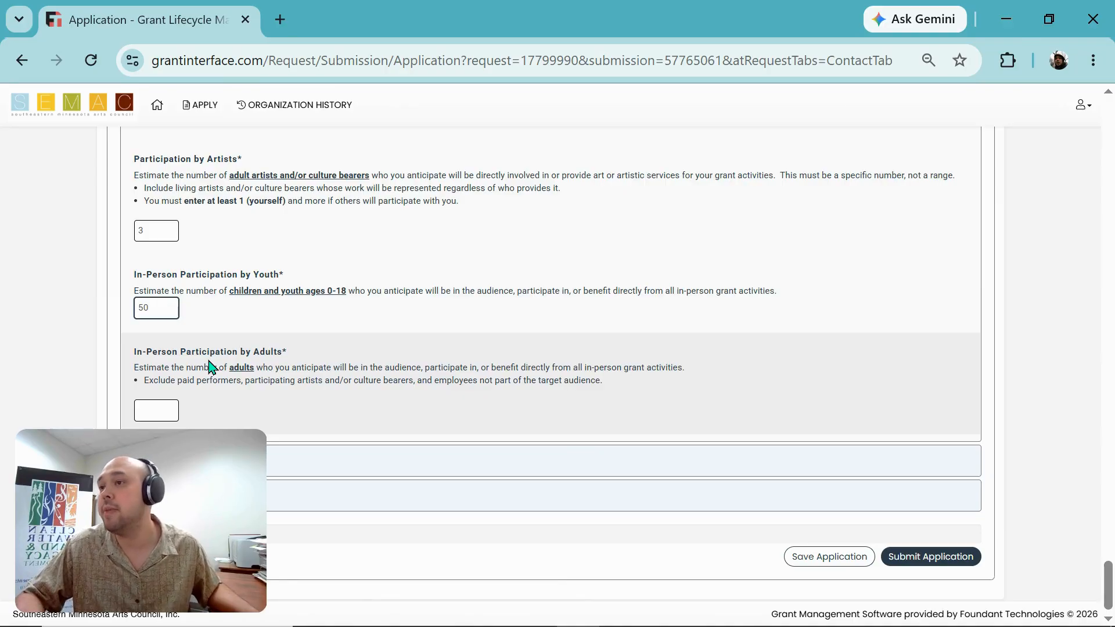
left_click(159, 407)
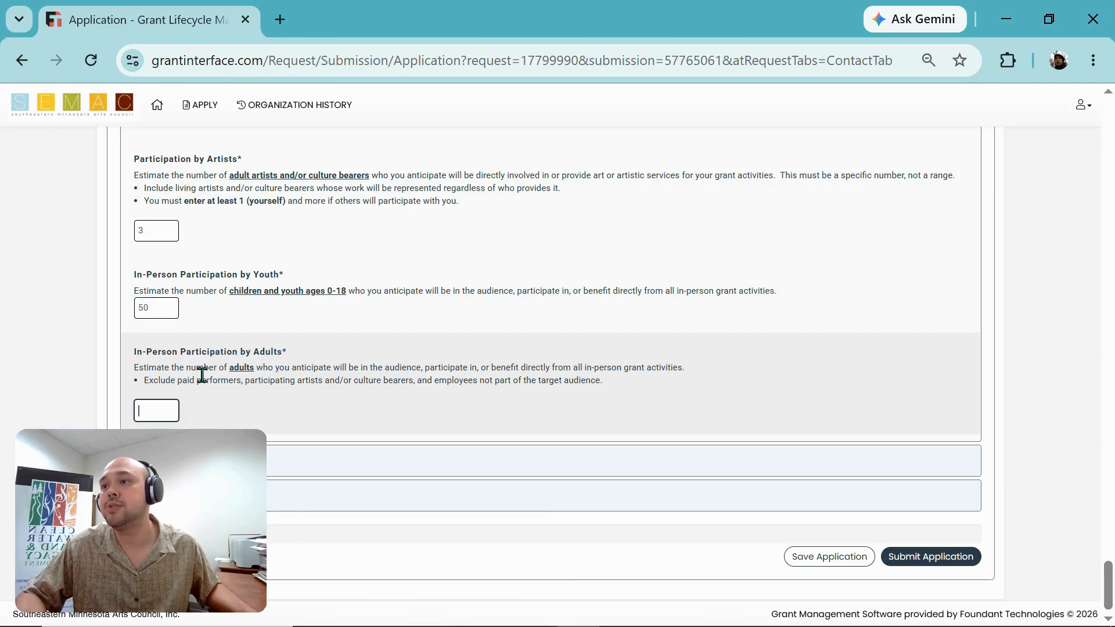
type("50")
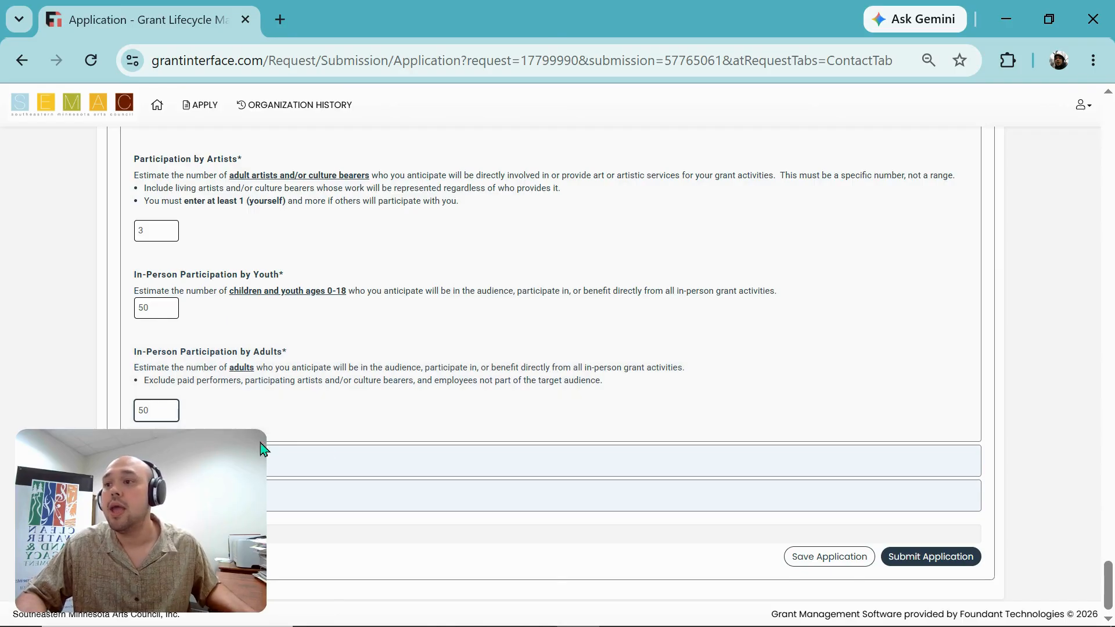
Expand the Online Participation section to show its youth and adult estimate fields.
left_click(433, 472)
scroll(441, 415, "down", 2)
scroll(444, 410, "down", 1)
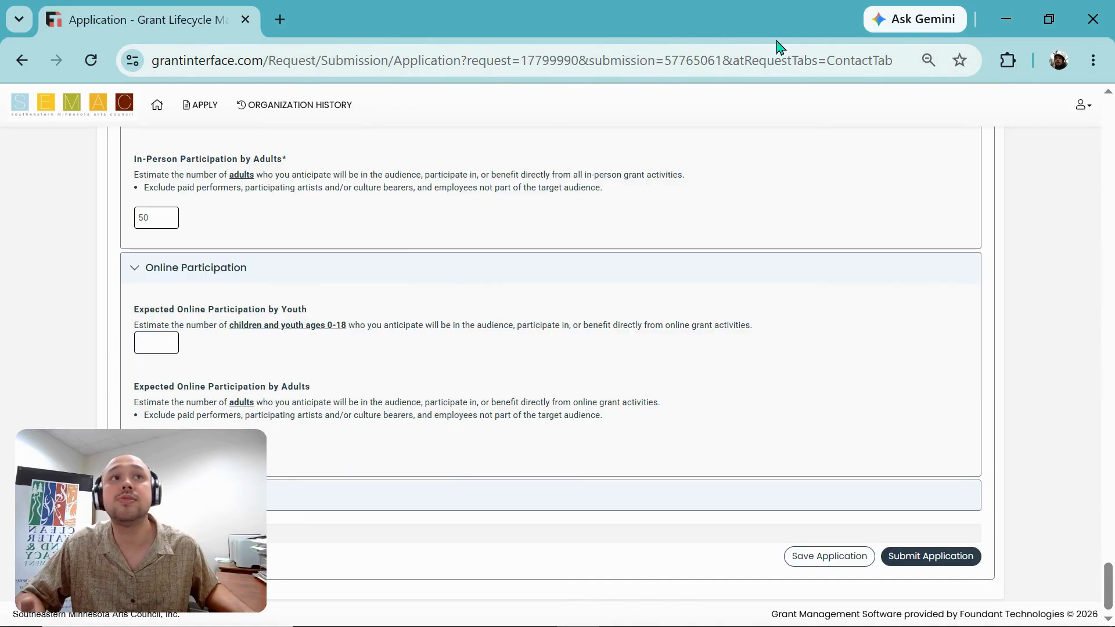
left_click(1058, 19)
left_click_drag(671, 15, 788, 37)
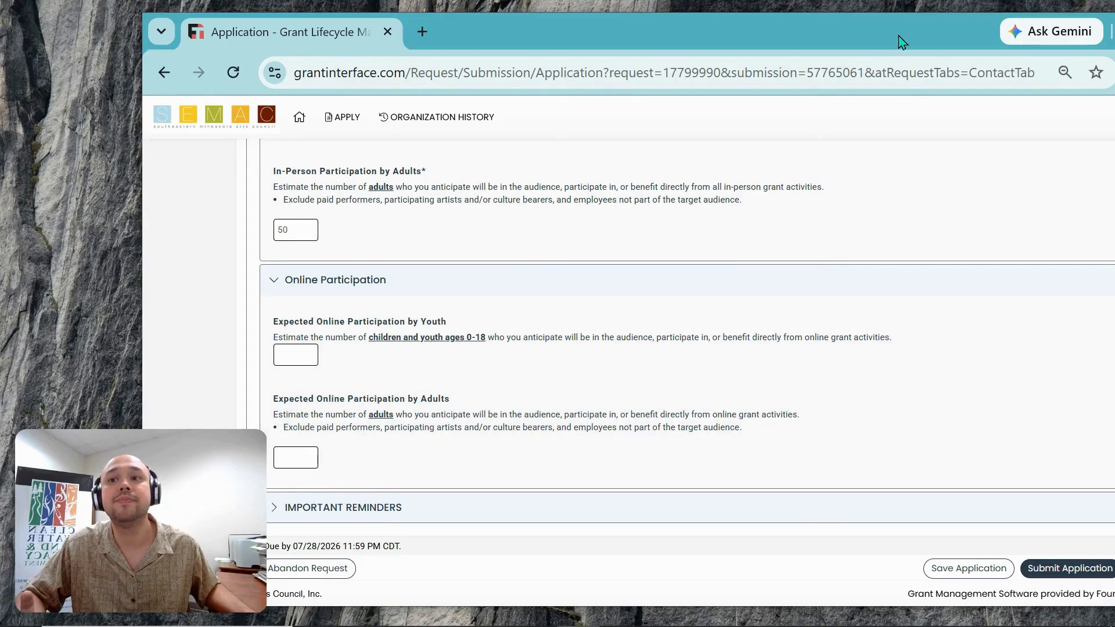
left_click_drag(898, 36, 750, 30)
left_click(1041, 32)
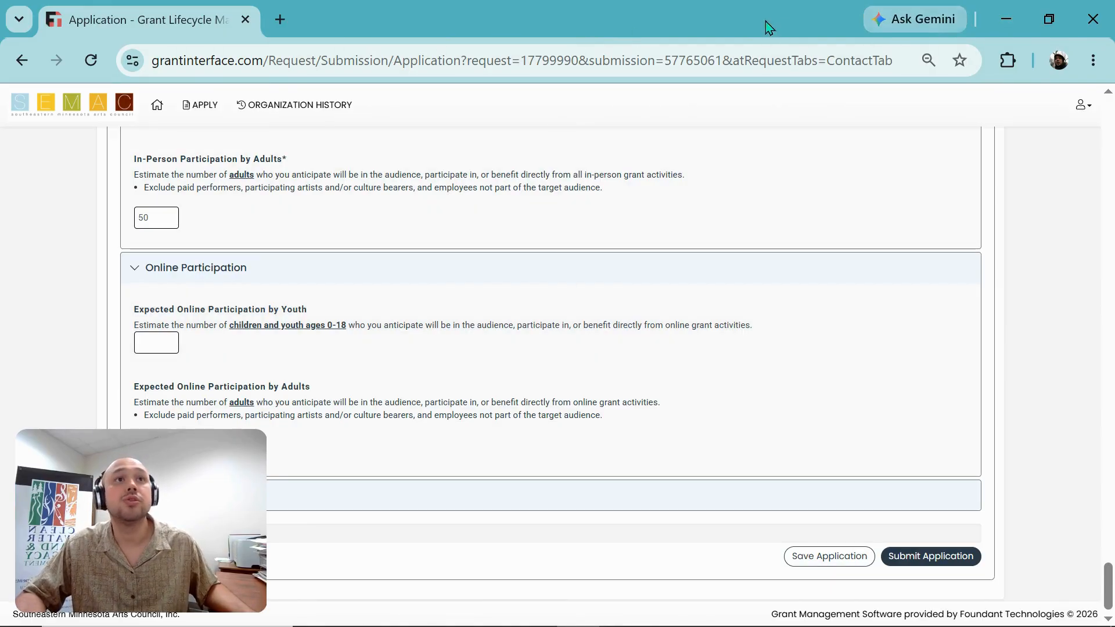
Shift the window aside to set expected online participation to 20 youth and 30 adults, and maximize the window again.
left_click_drag(765, 21, 890, 27)
left_click(266, 338)
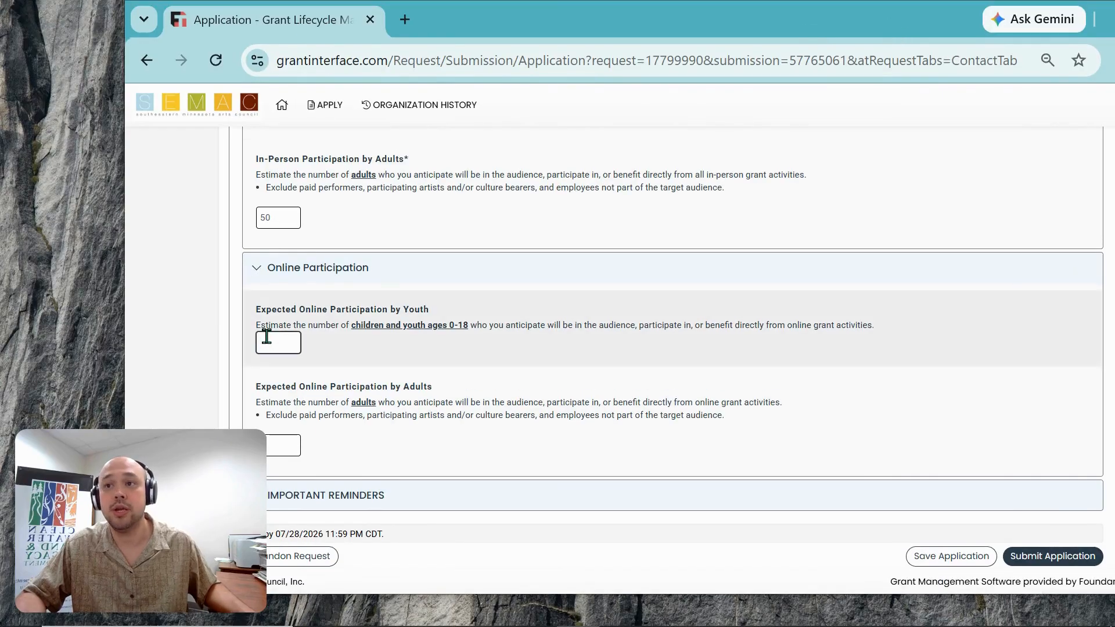
type("20")
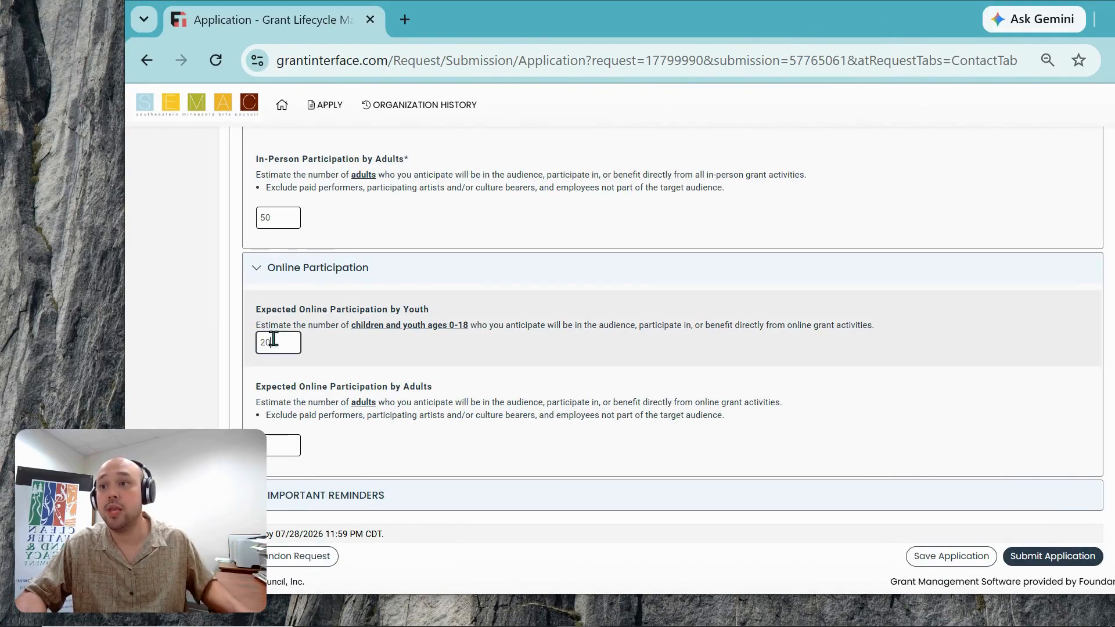
left_click(280, 448)
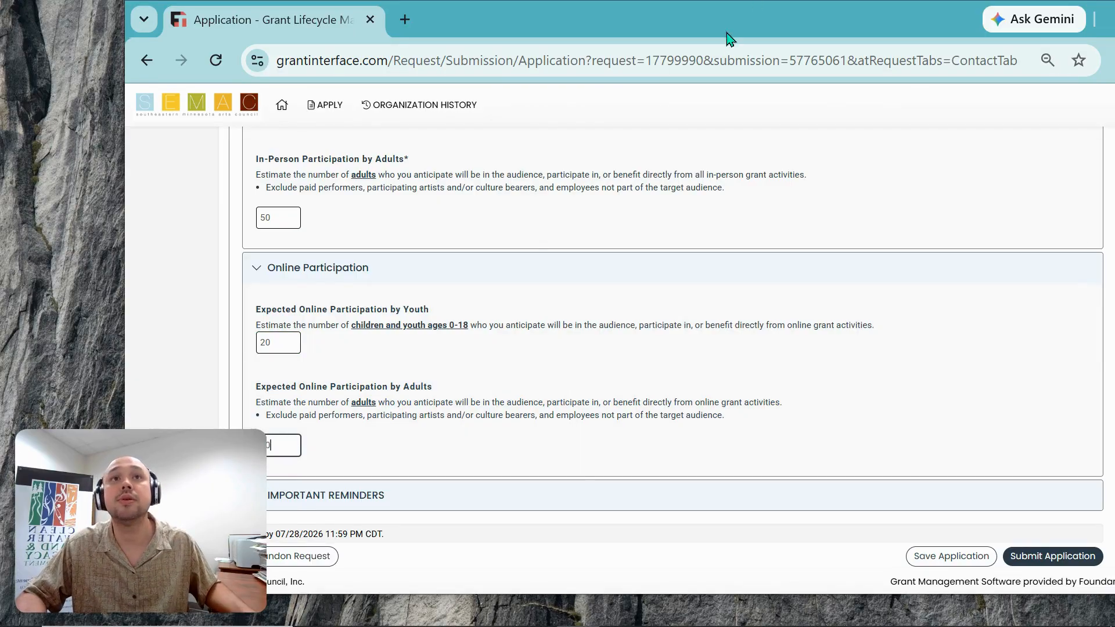
left_click_drag(723, 29, 604, 29)
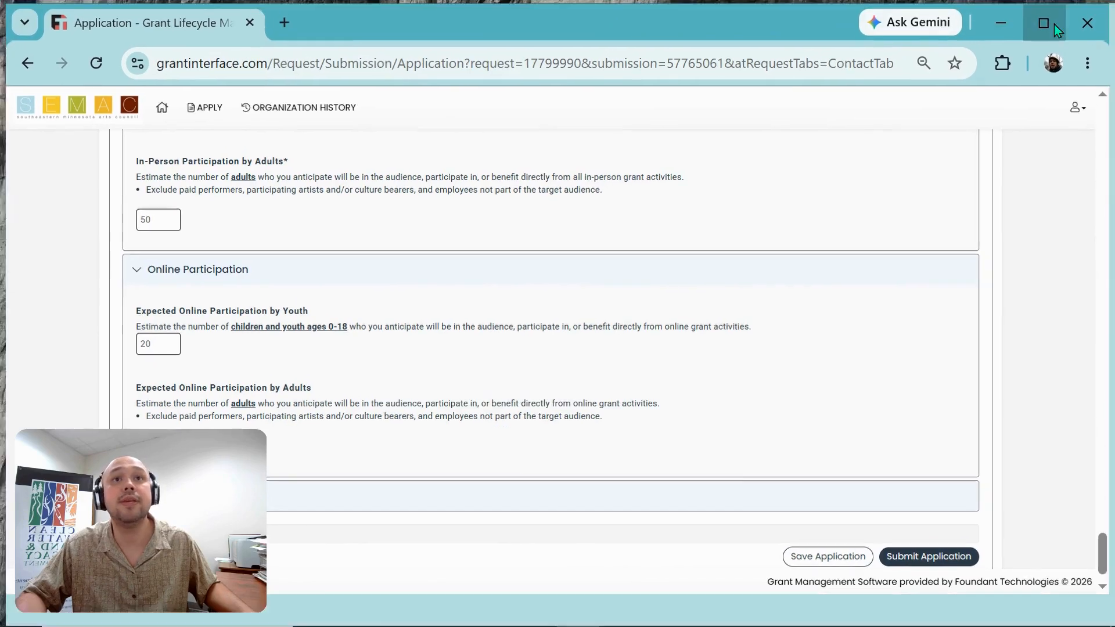
left_click(1054, 23)
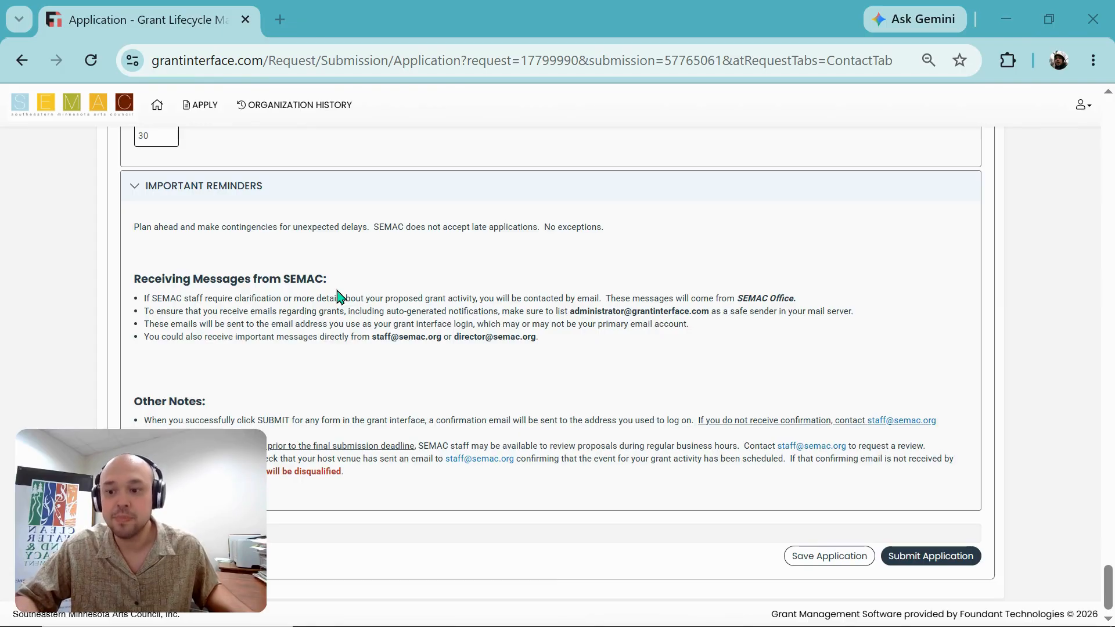
Tick all five "Have you remembered to?" checklist items under Double-check Your Spending Plan.
scroll(286, 331, "up", 8)
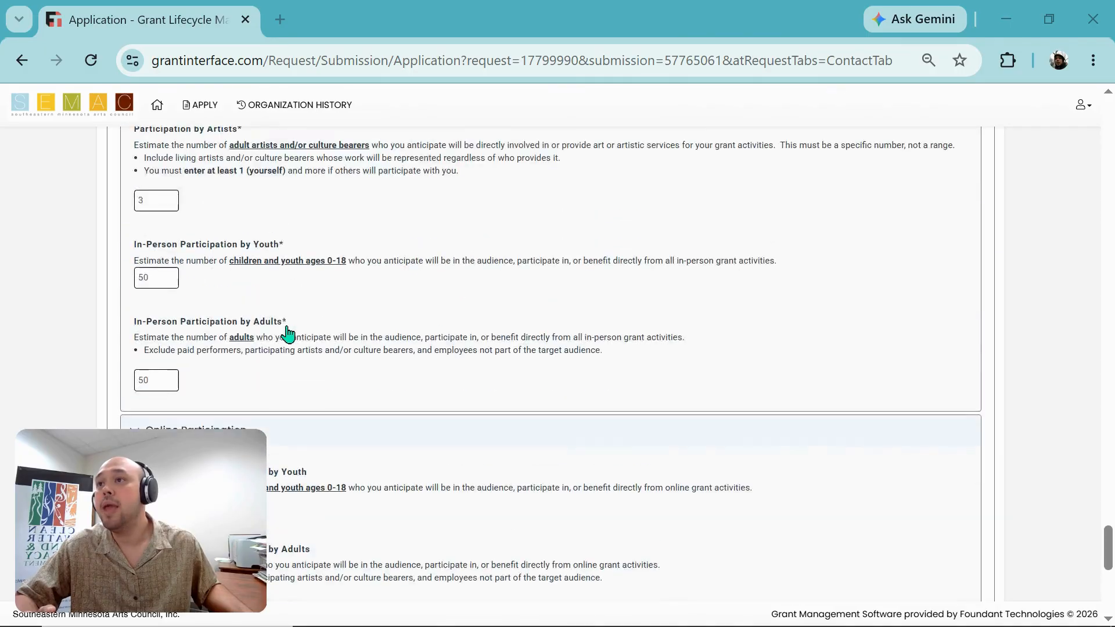
scroll(287, 334, "up", 10)
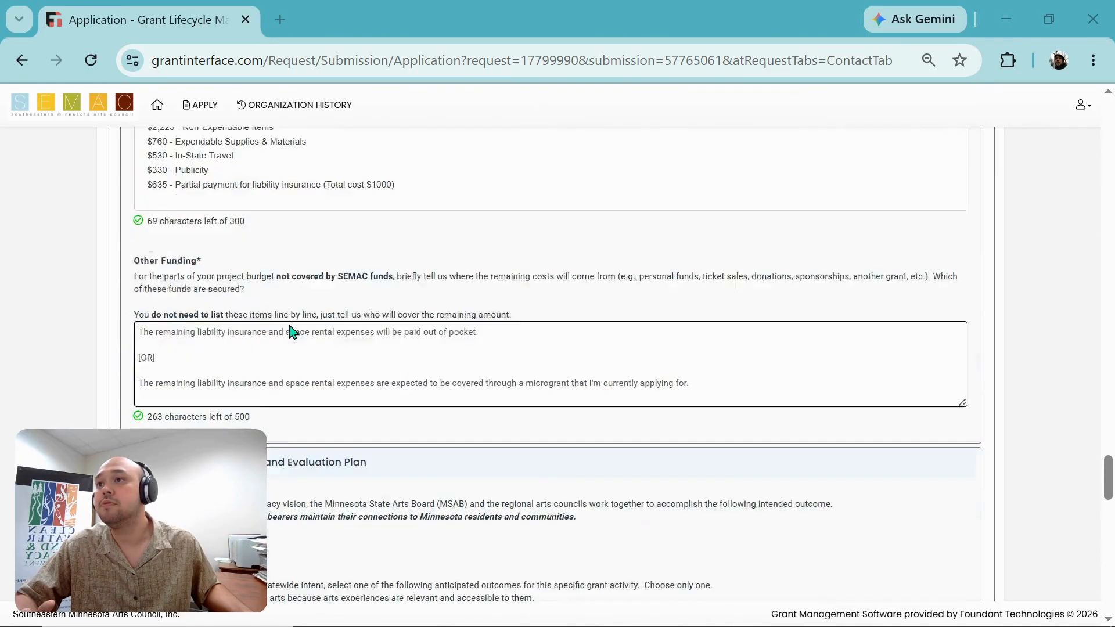
scroll(292, 332, "up", 10)
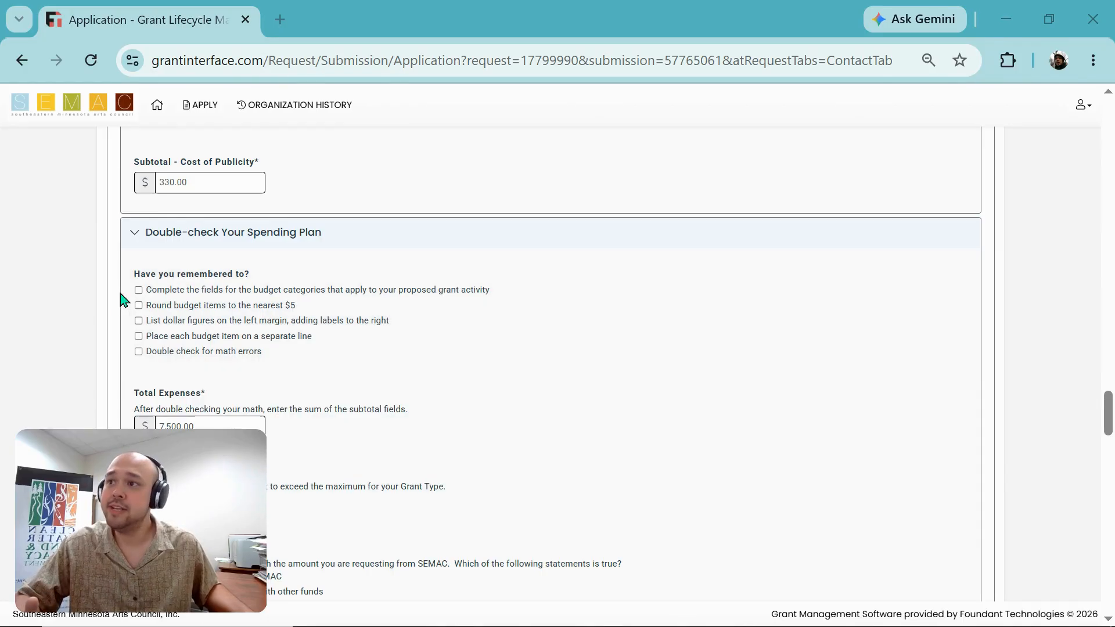
left_click(158, 294)
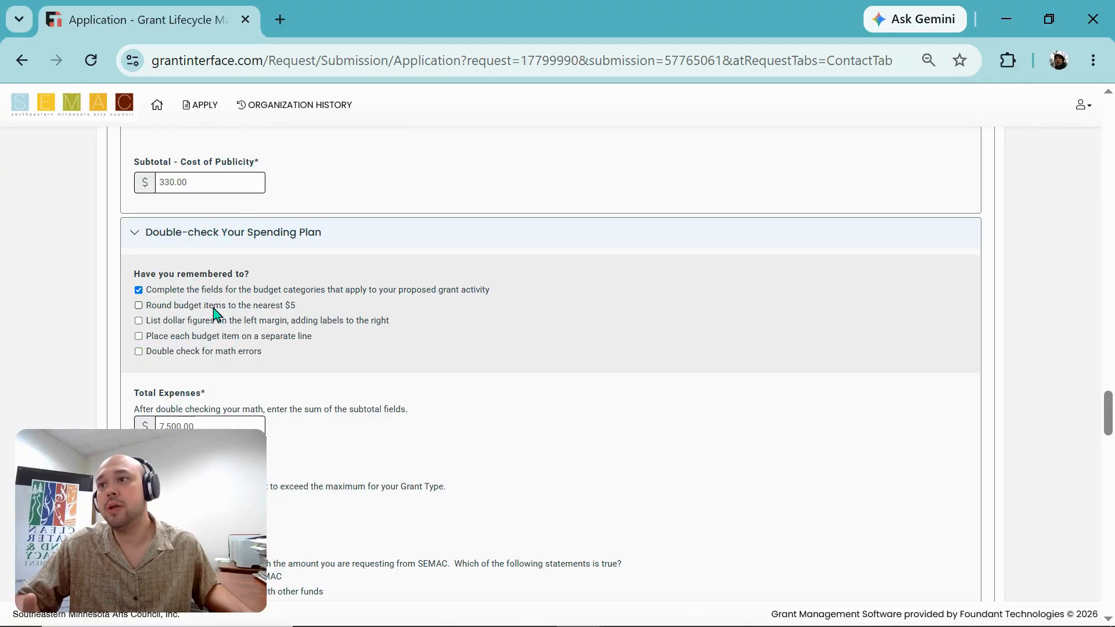
left_click(142, 307)
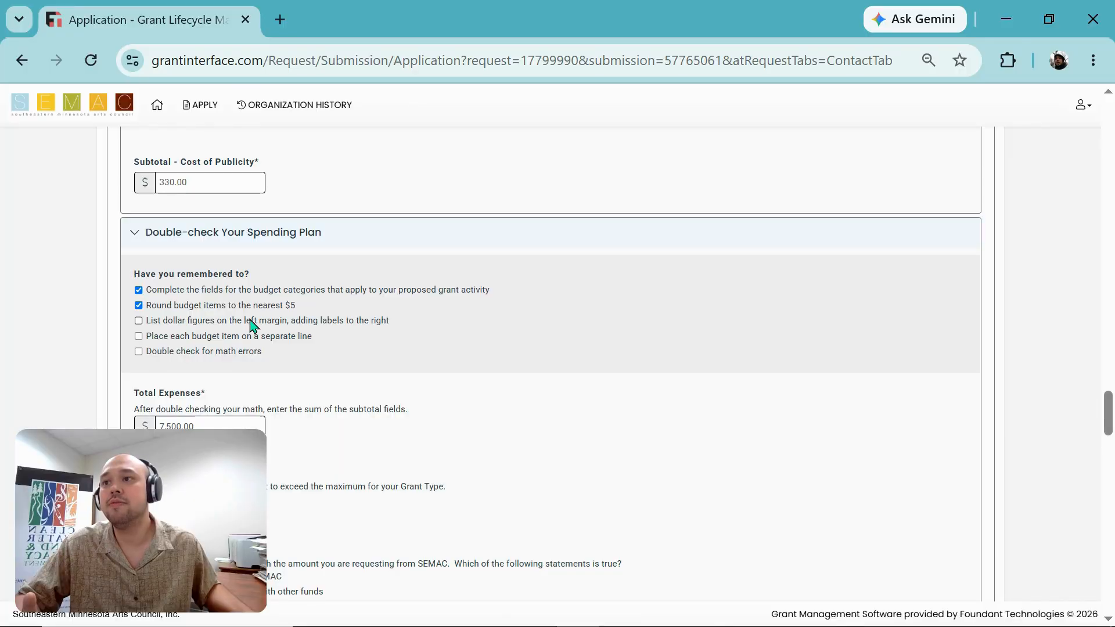
scroll(278, 333, "up", 1)
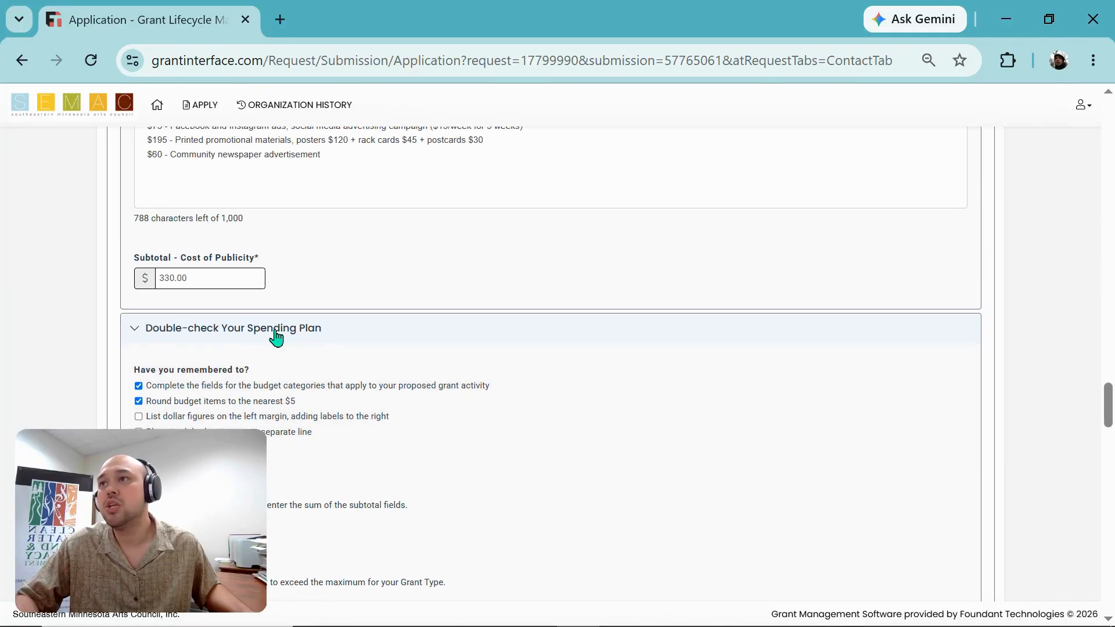
scroll(278, 337, "down", 1)
left_click(139, 321)
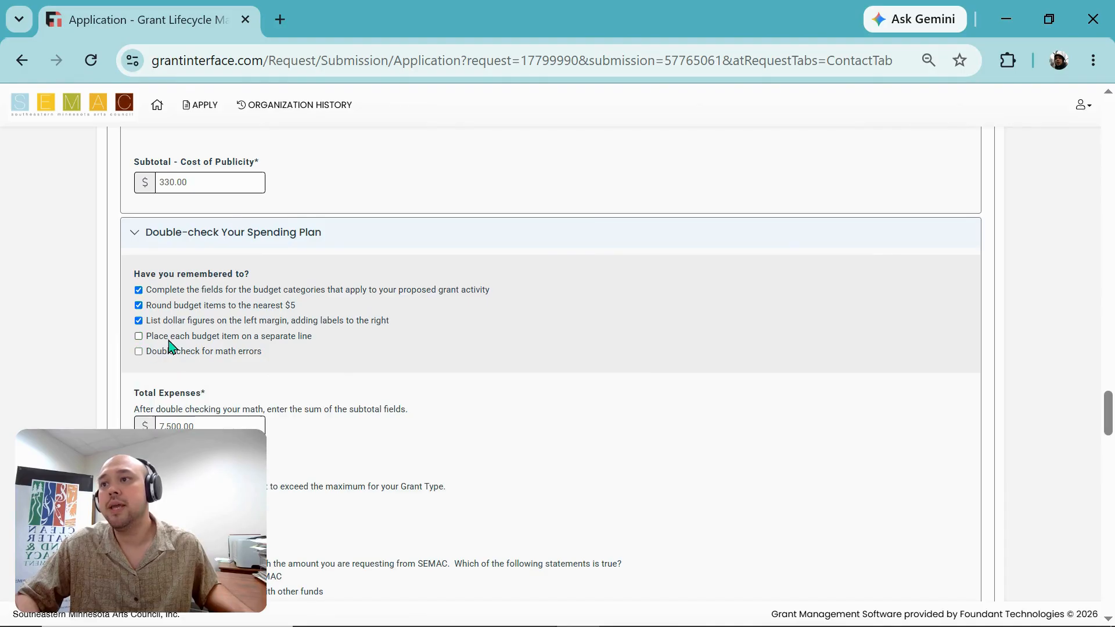
left_click(139, 336)
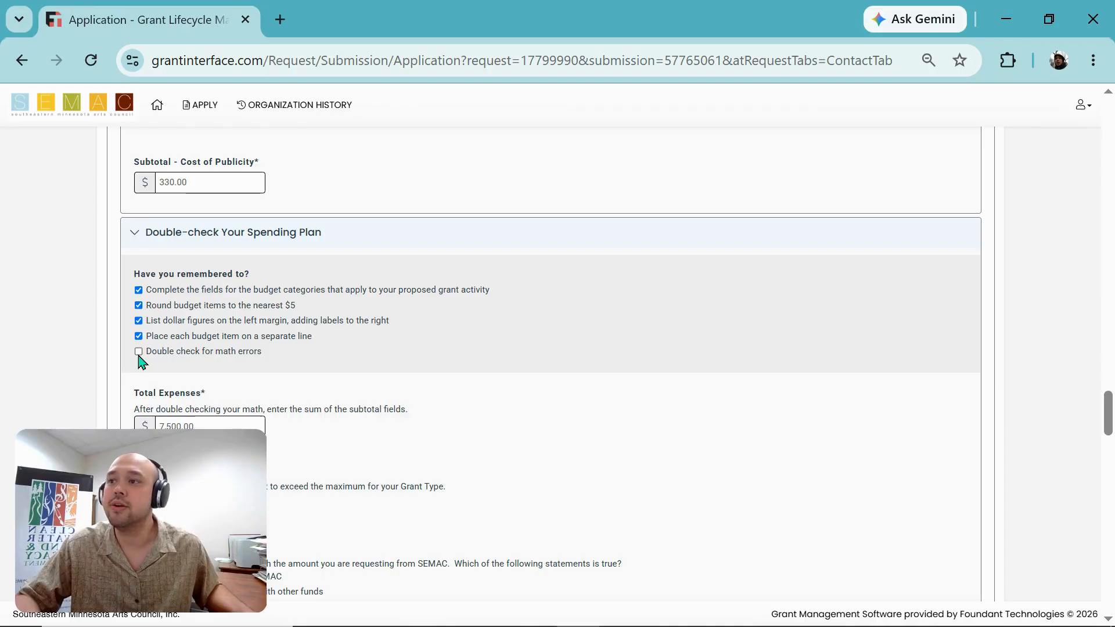
left_click(138, 352)
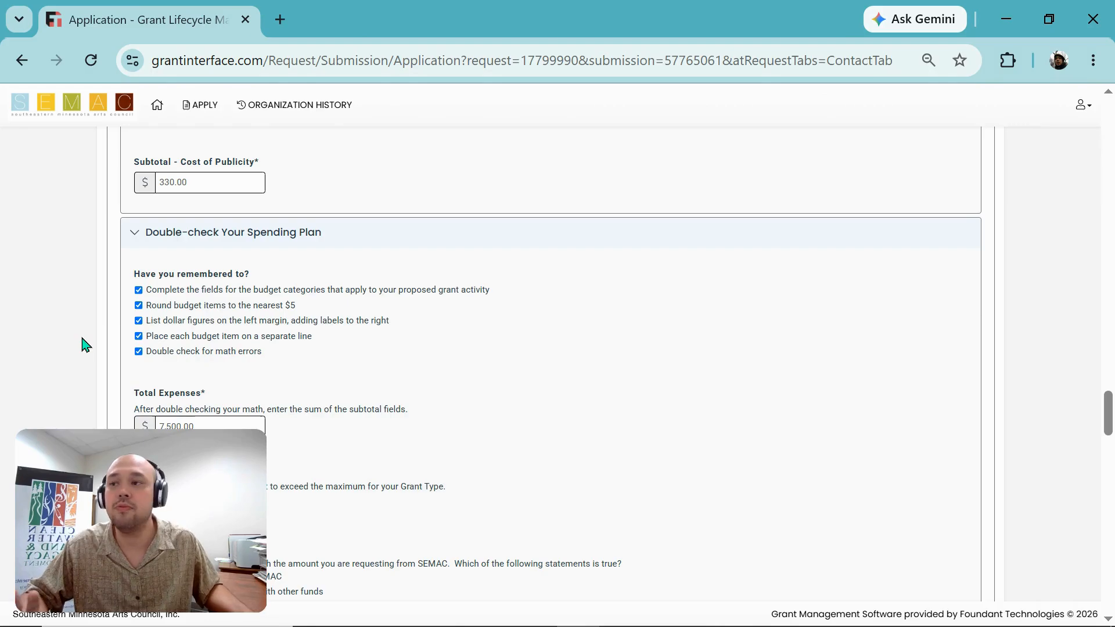
Submit the completed grant application from the end of the form.
left_click_drag(1112, 408, 1111, 474)
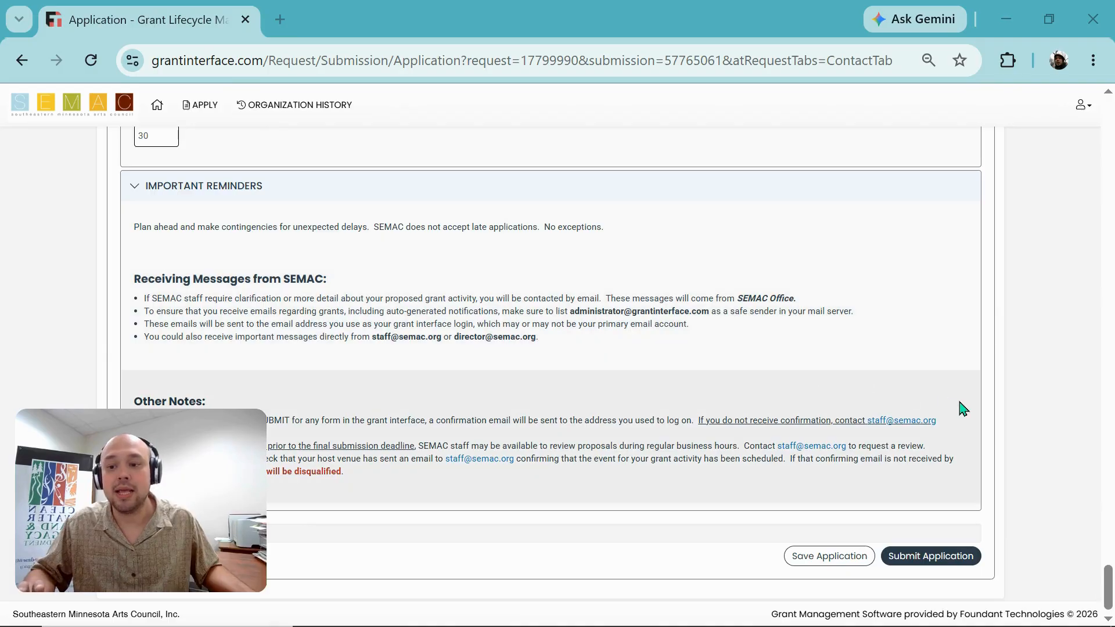
left_click(930, 557)
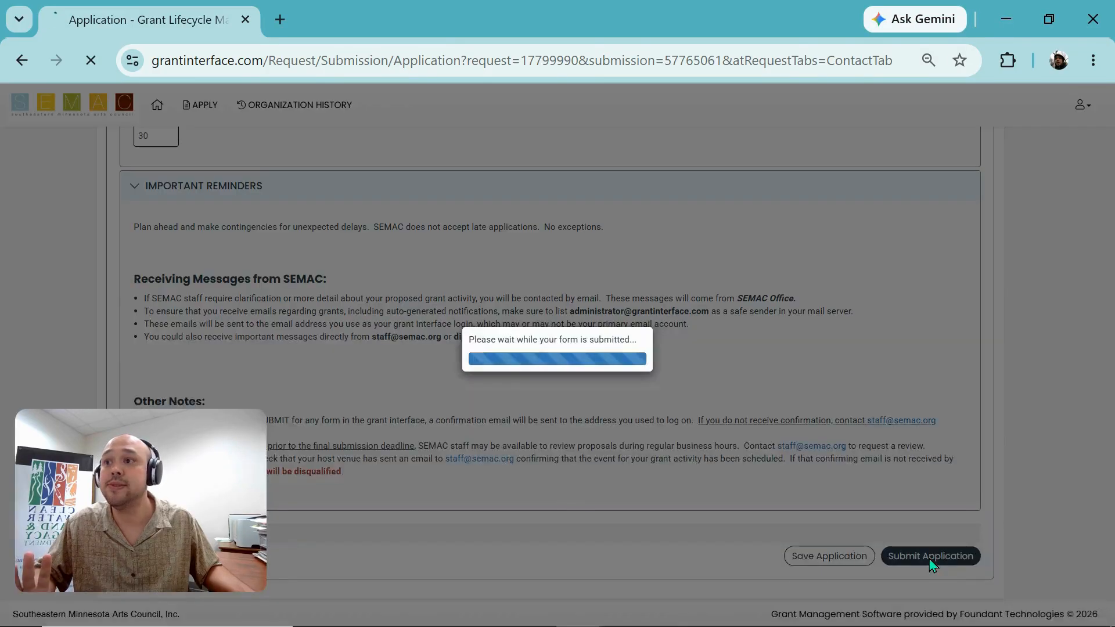